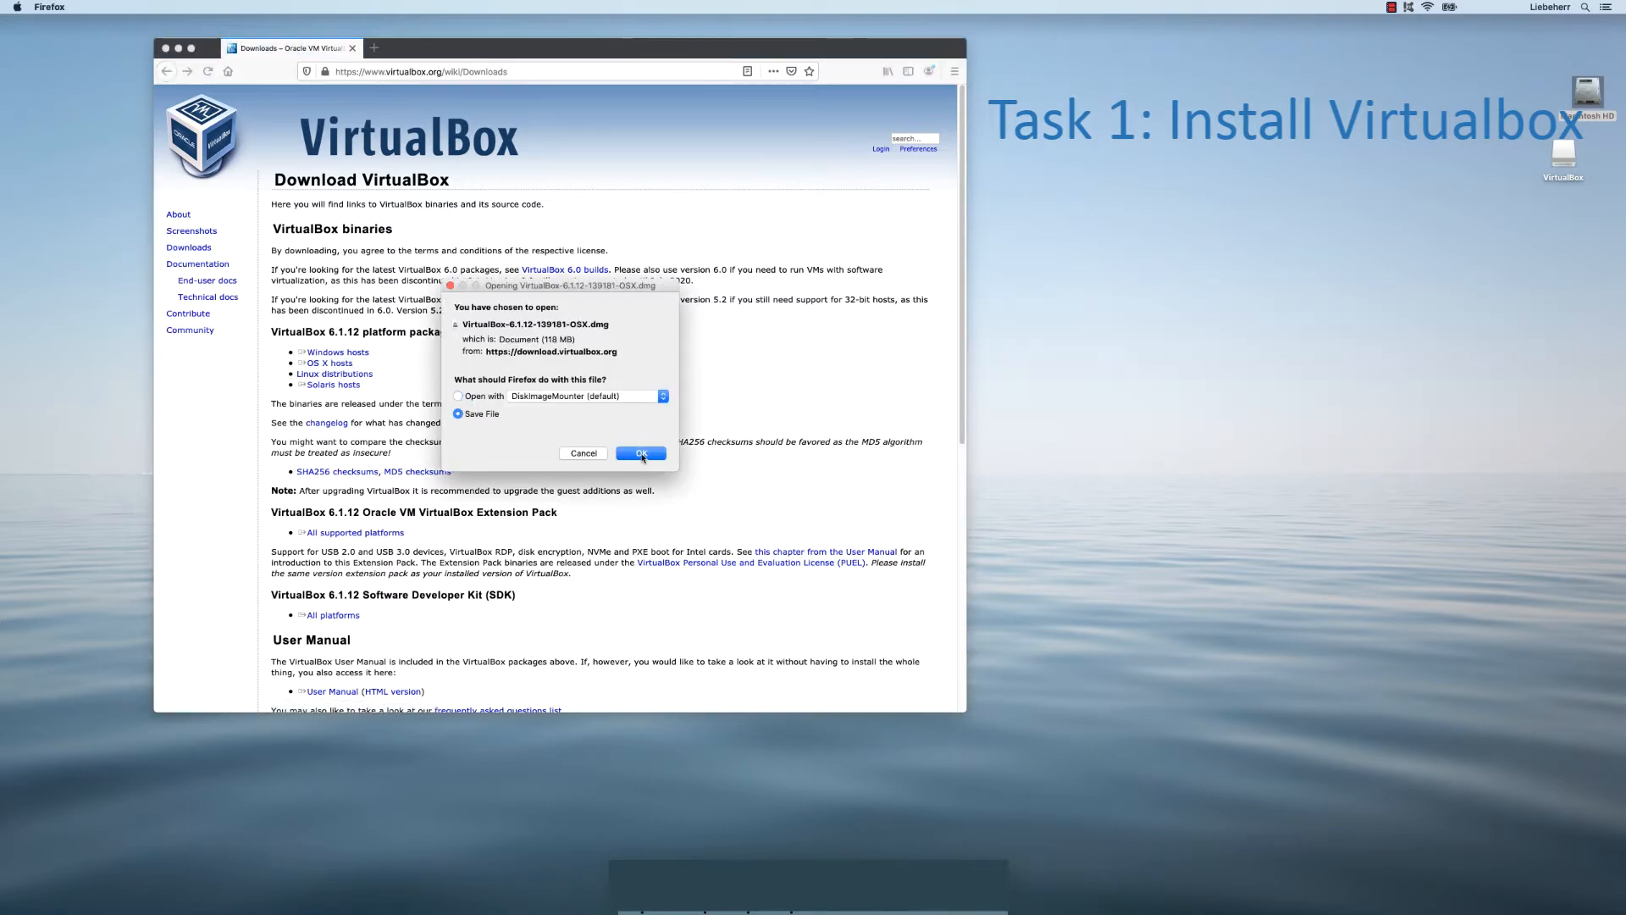
# Step: Save the VirtualBox disk image and open it from Firefox's downloads list to mount it
pyautogui.click(641, 453)
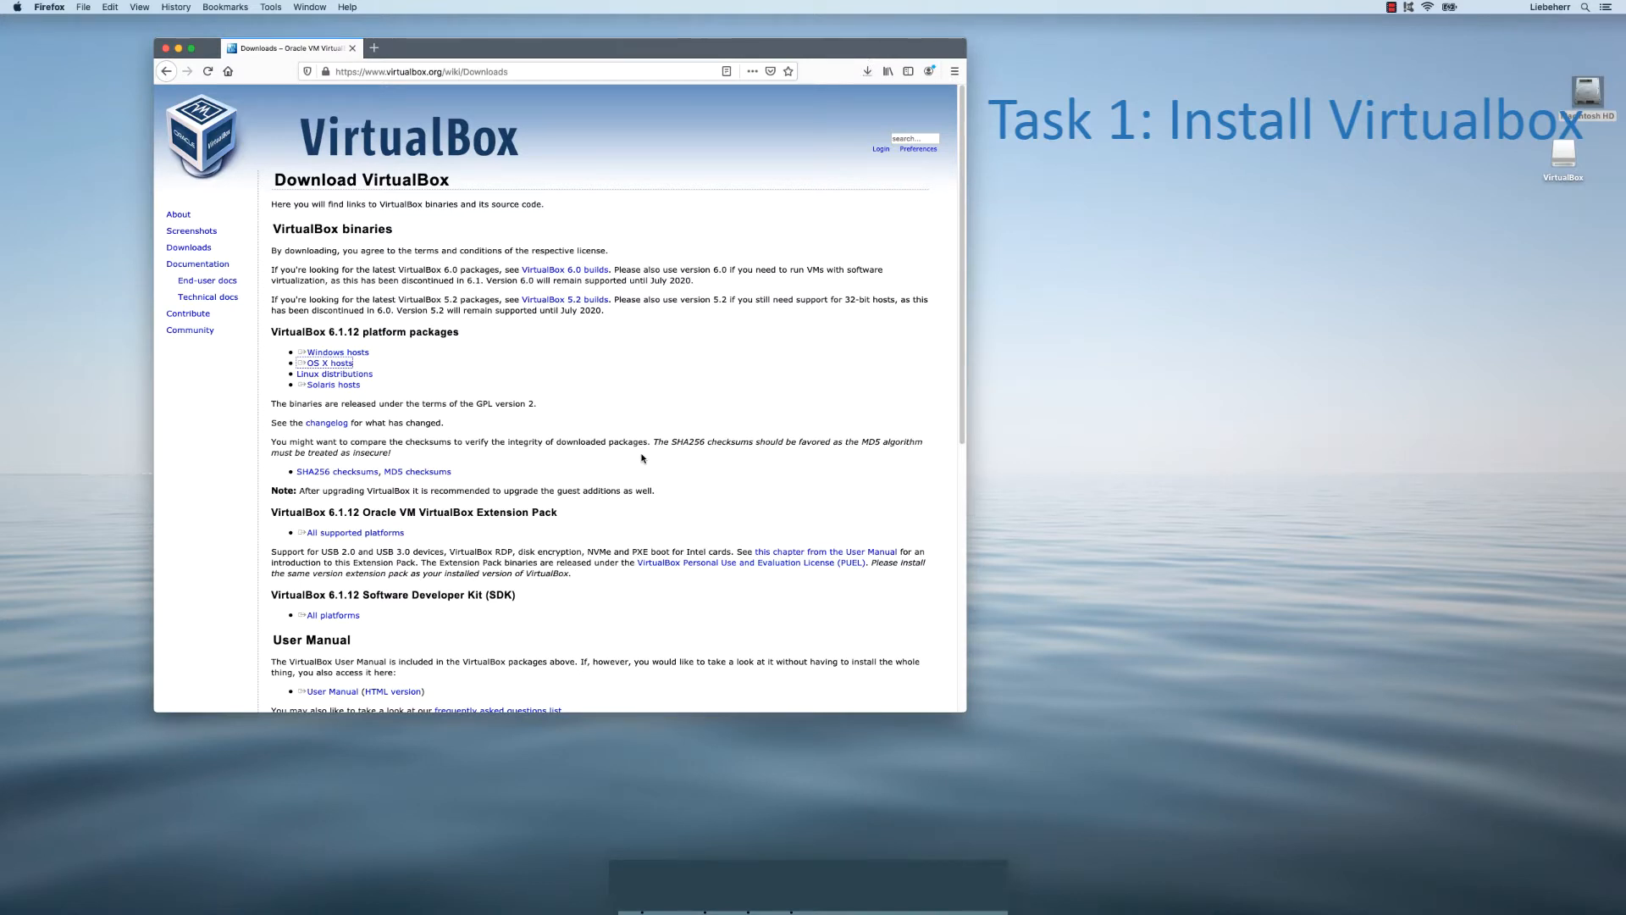
pyautogui.click(868, 74)
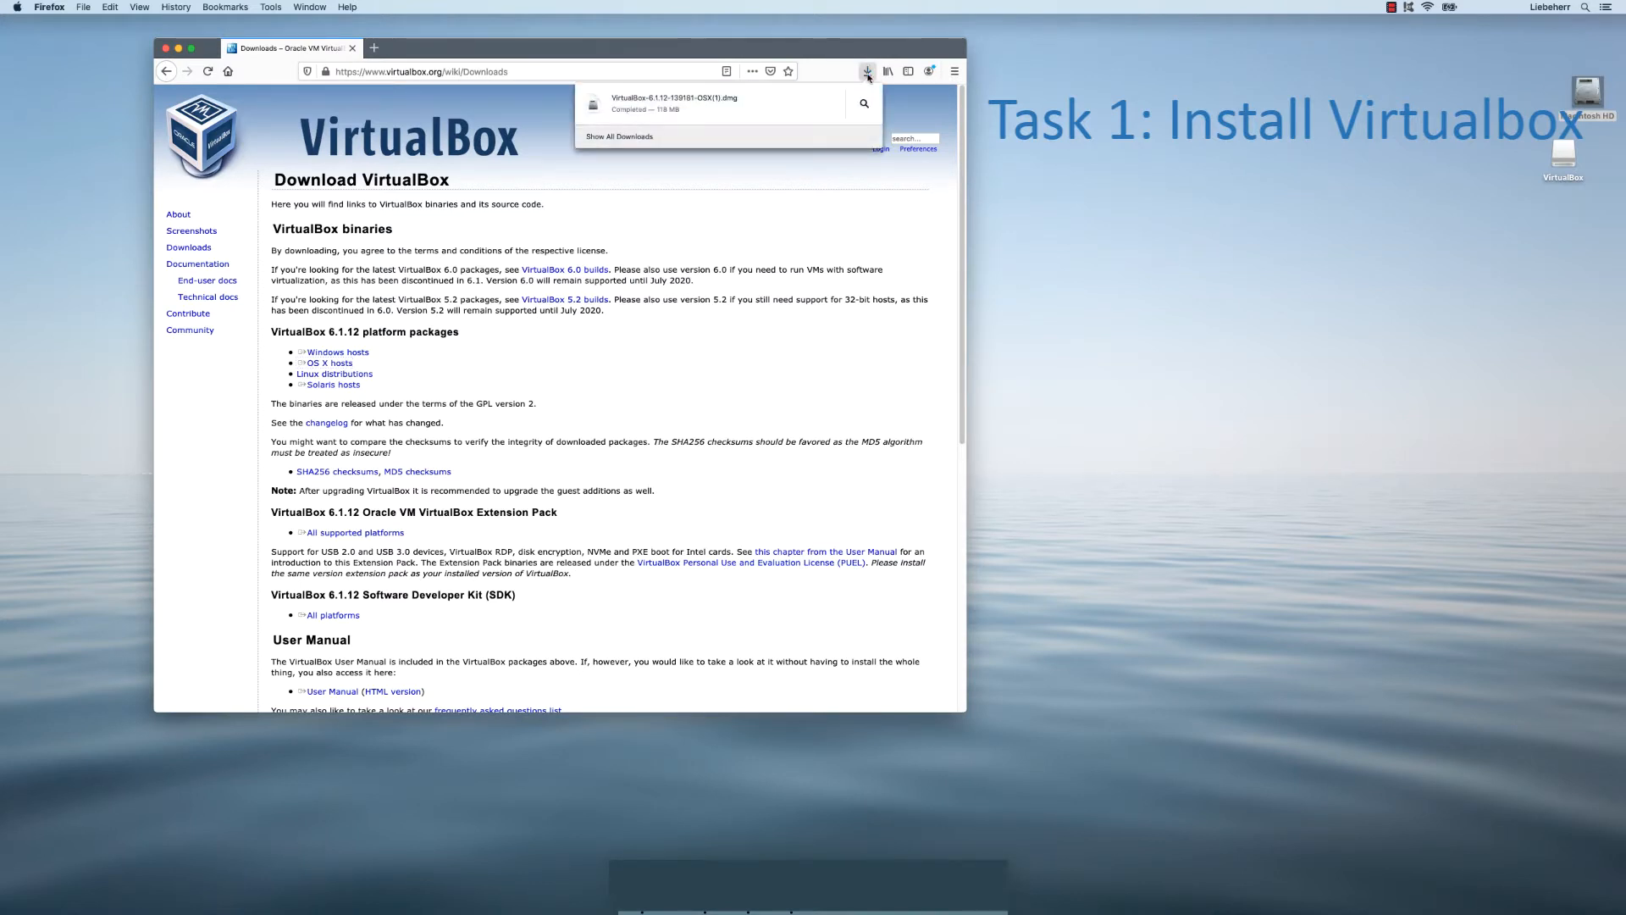
pyautogui.click(773, 103)
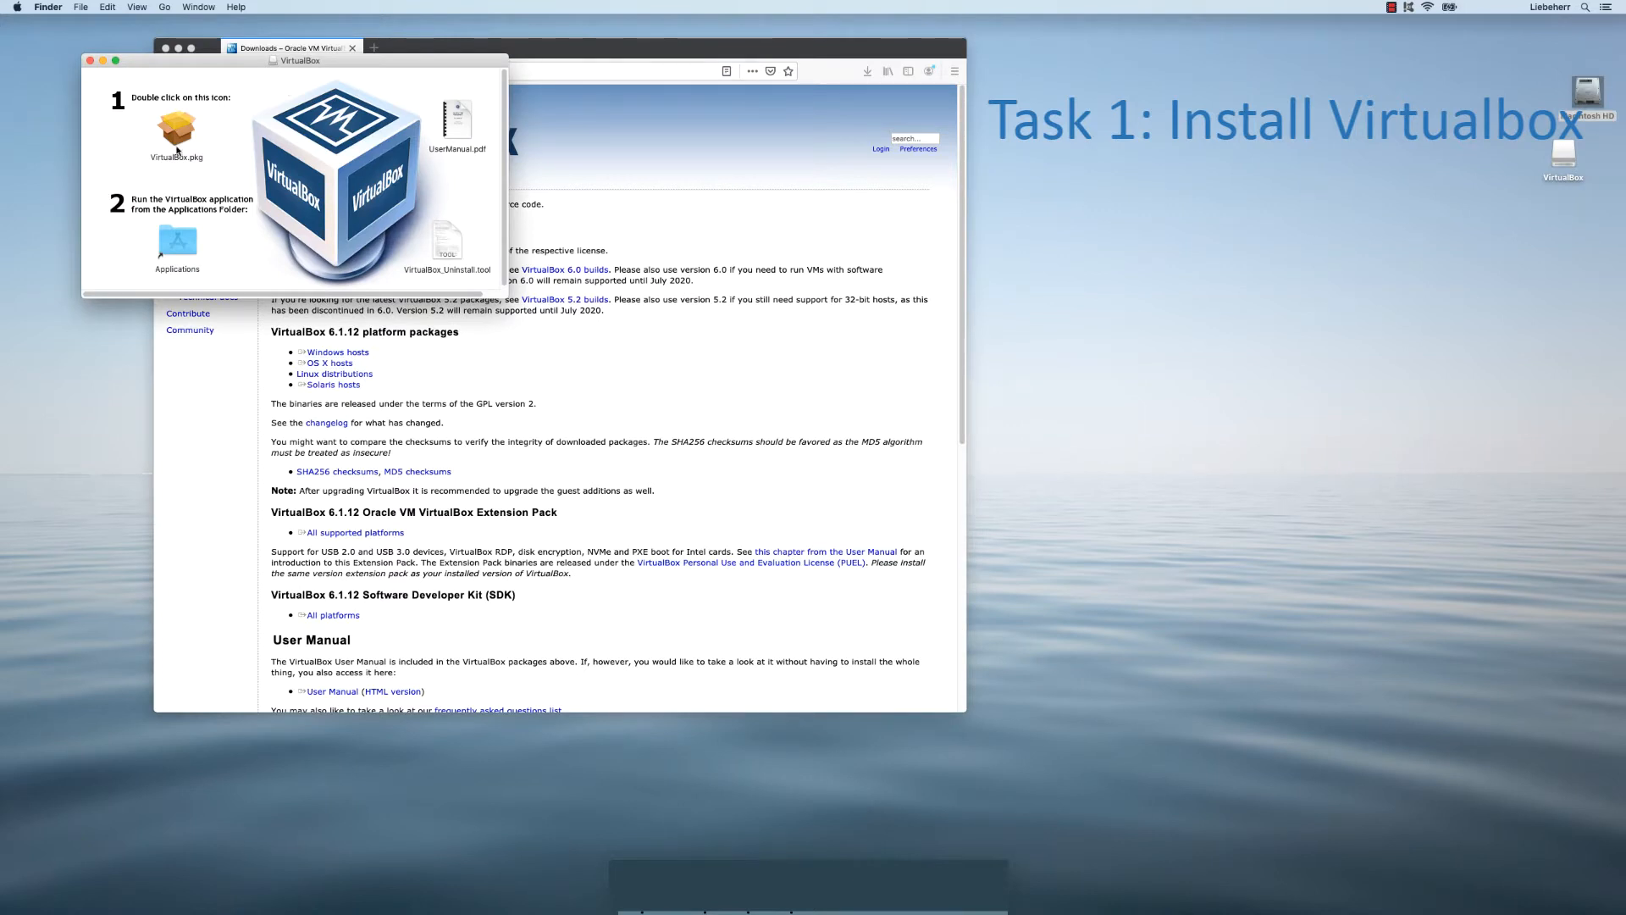
# Step: Copy VirtualBox.pkg into Applications, replacing the existing copy there
pyautogui.moveTo(181, 134); pyautogui.dragTo(182, 241)
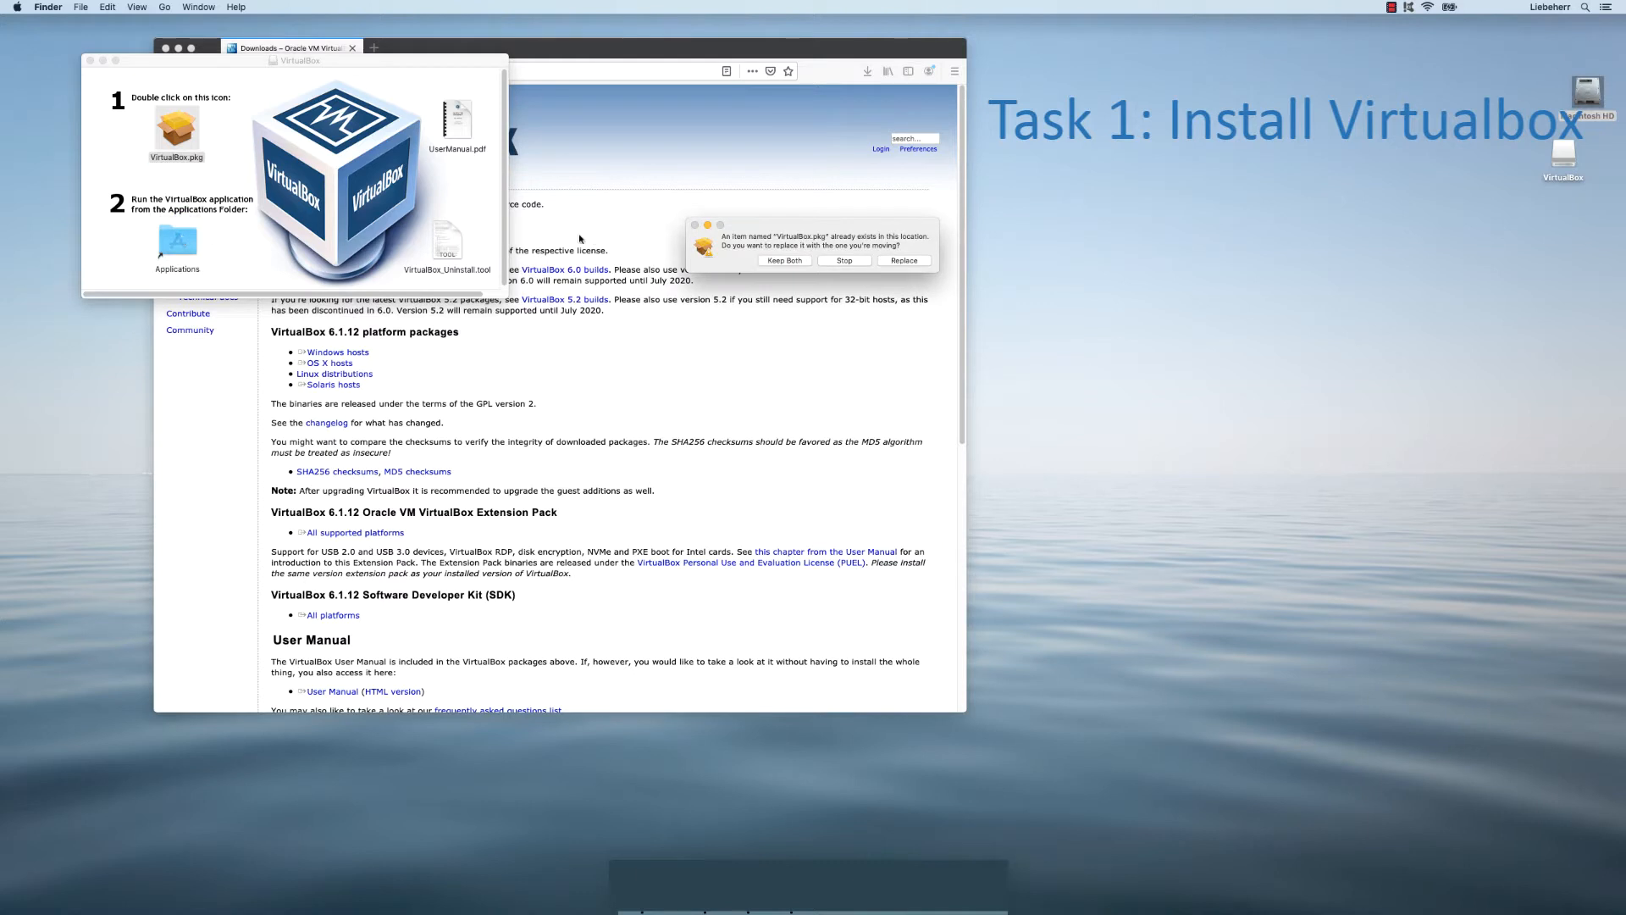
pyautogui.click(905, 261)
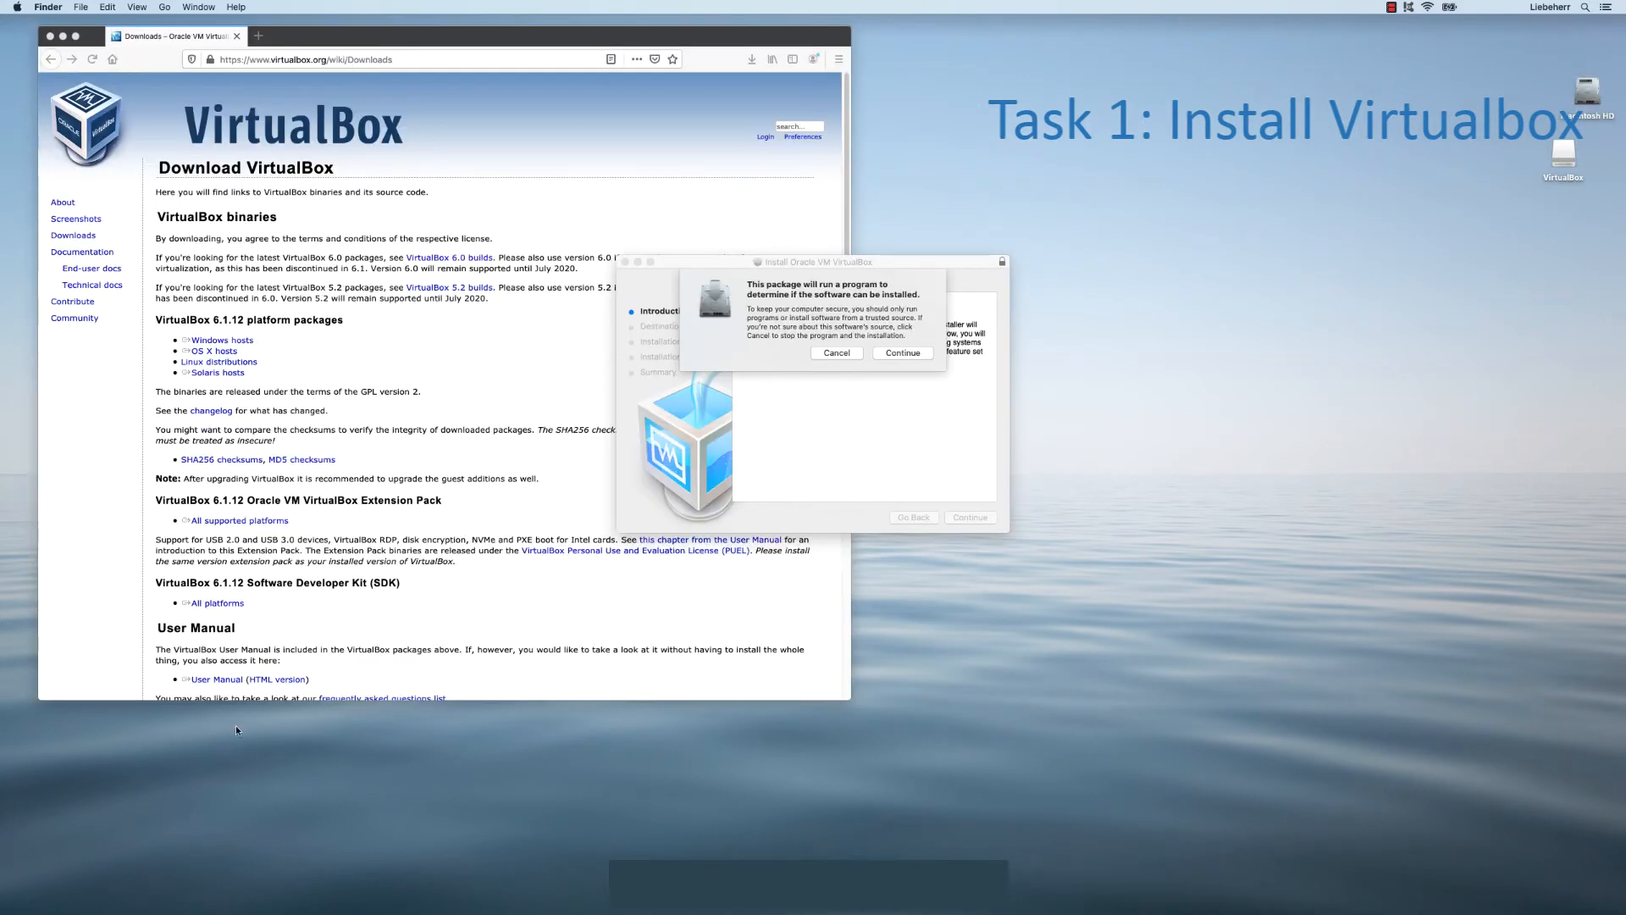
# Step: Run a standard Oracle VM VirtualBox install, authorising with the account password, then close the installer
pyautogui.click(904, 353)
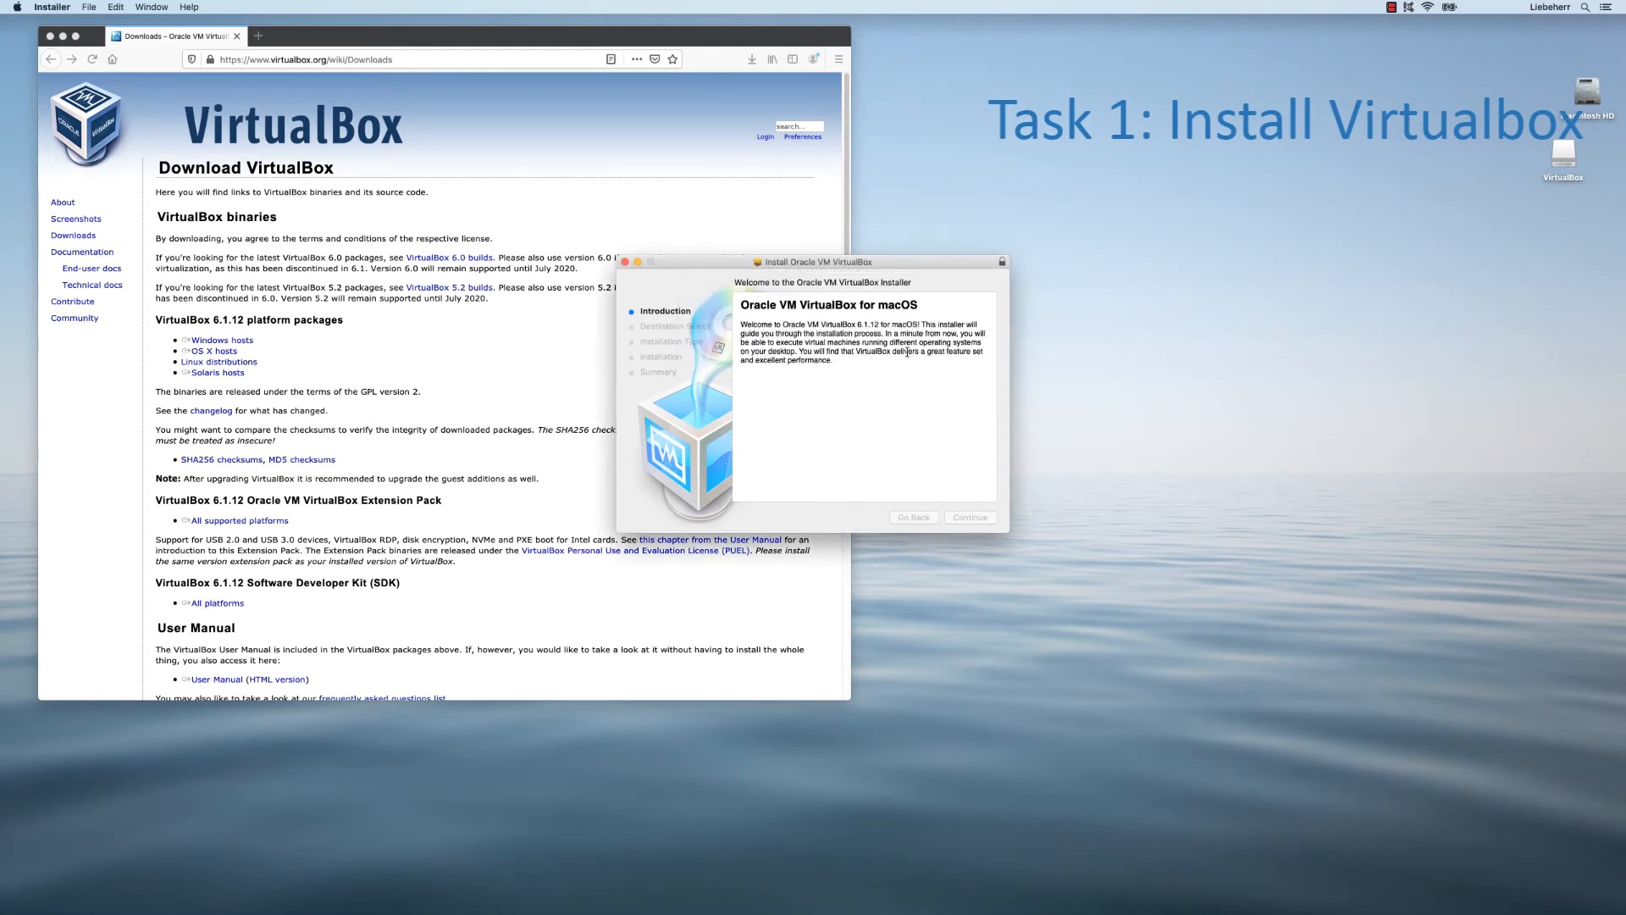
pyautogui.click(971, 518)
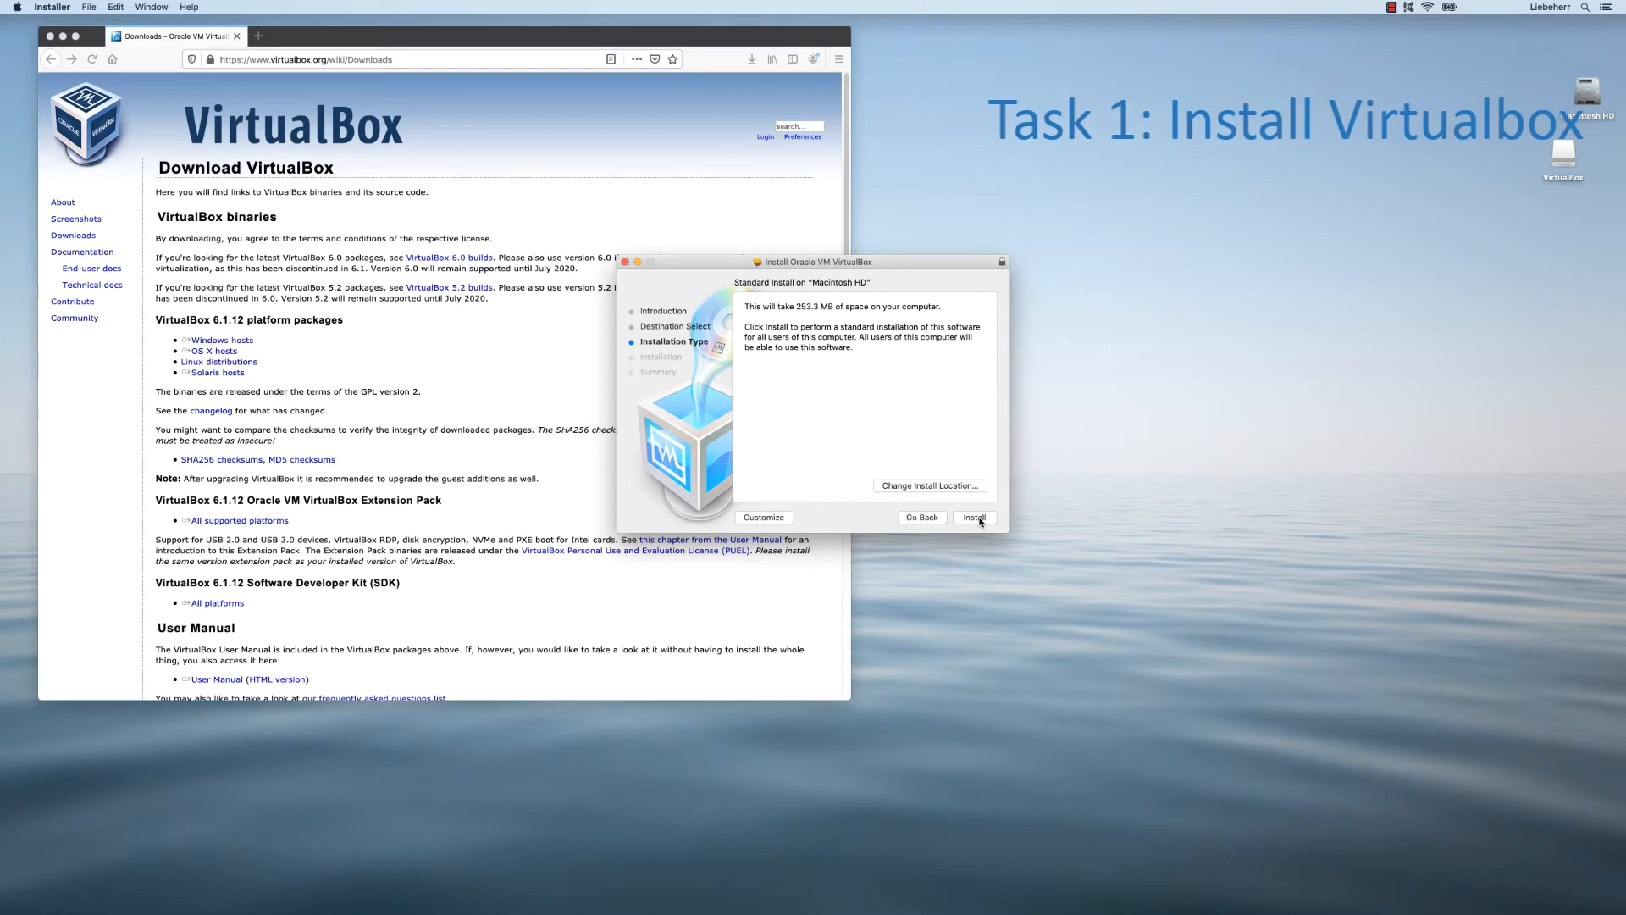
pyautogui.click(975, 517)
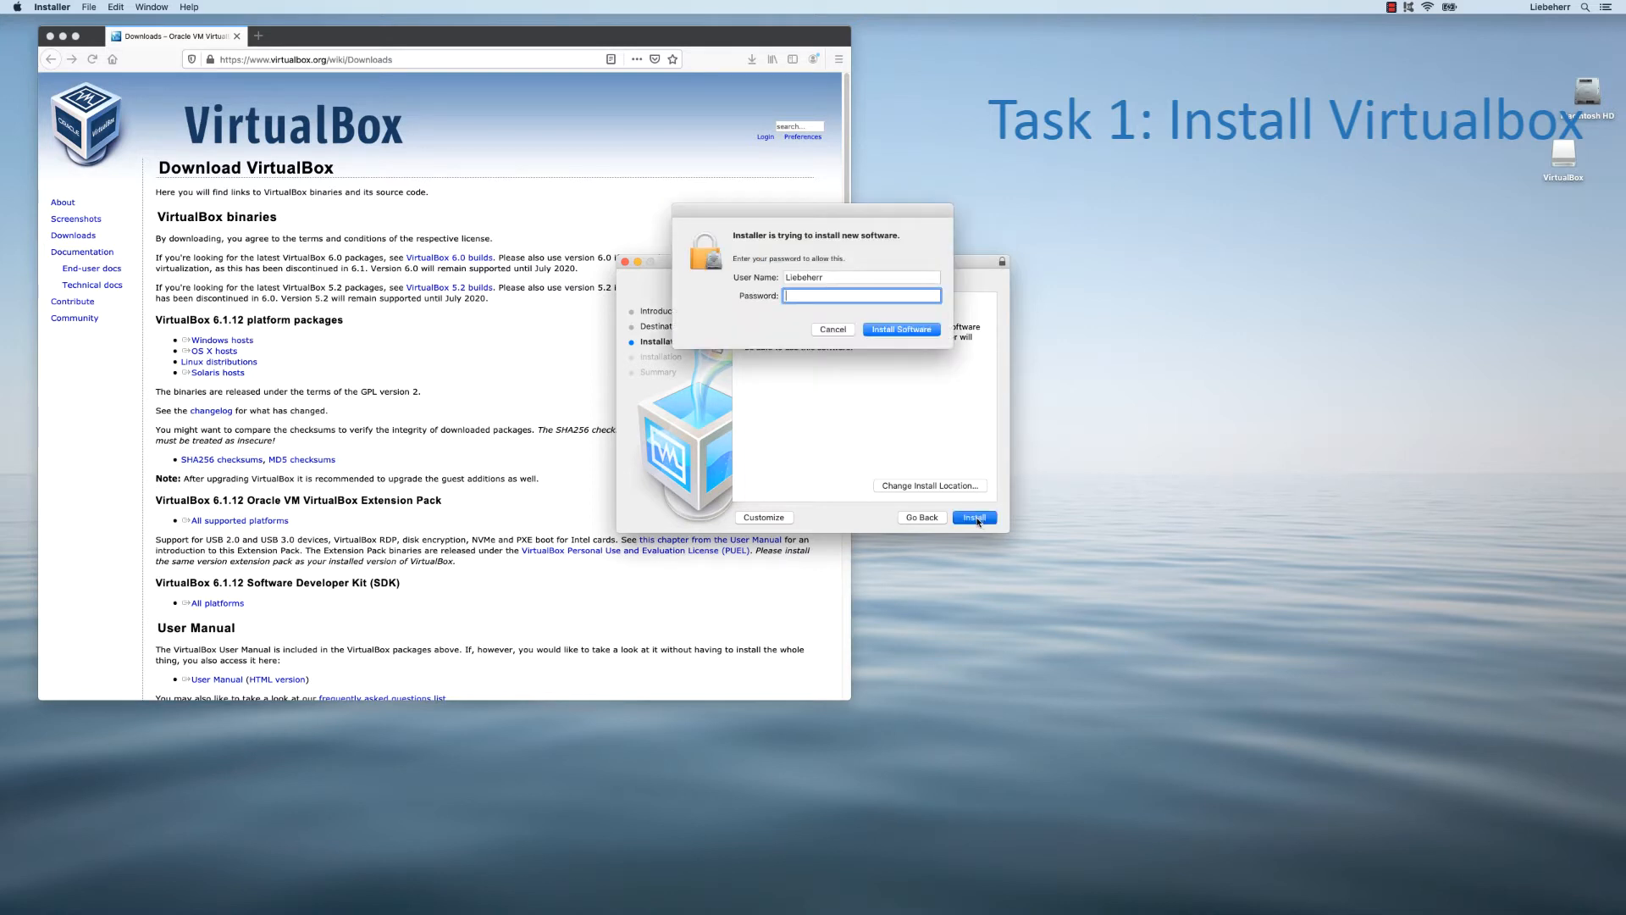
pyautogui.write('*******')
pyautogui.press('Return')
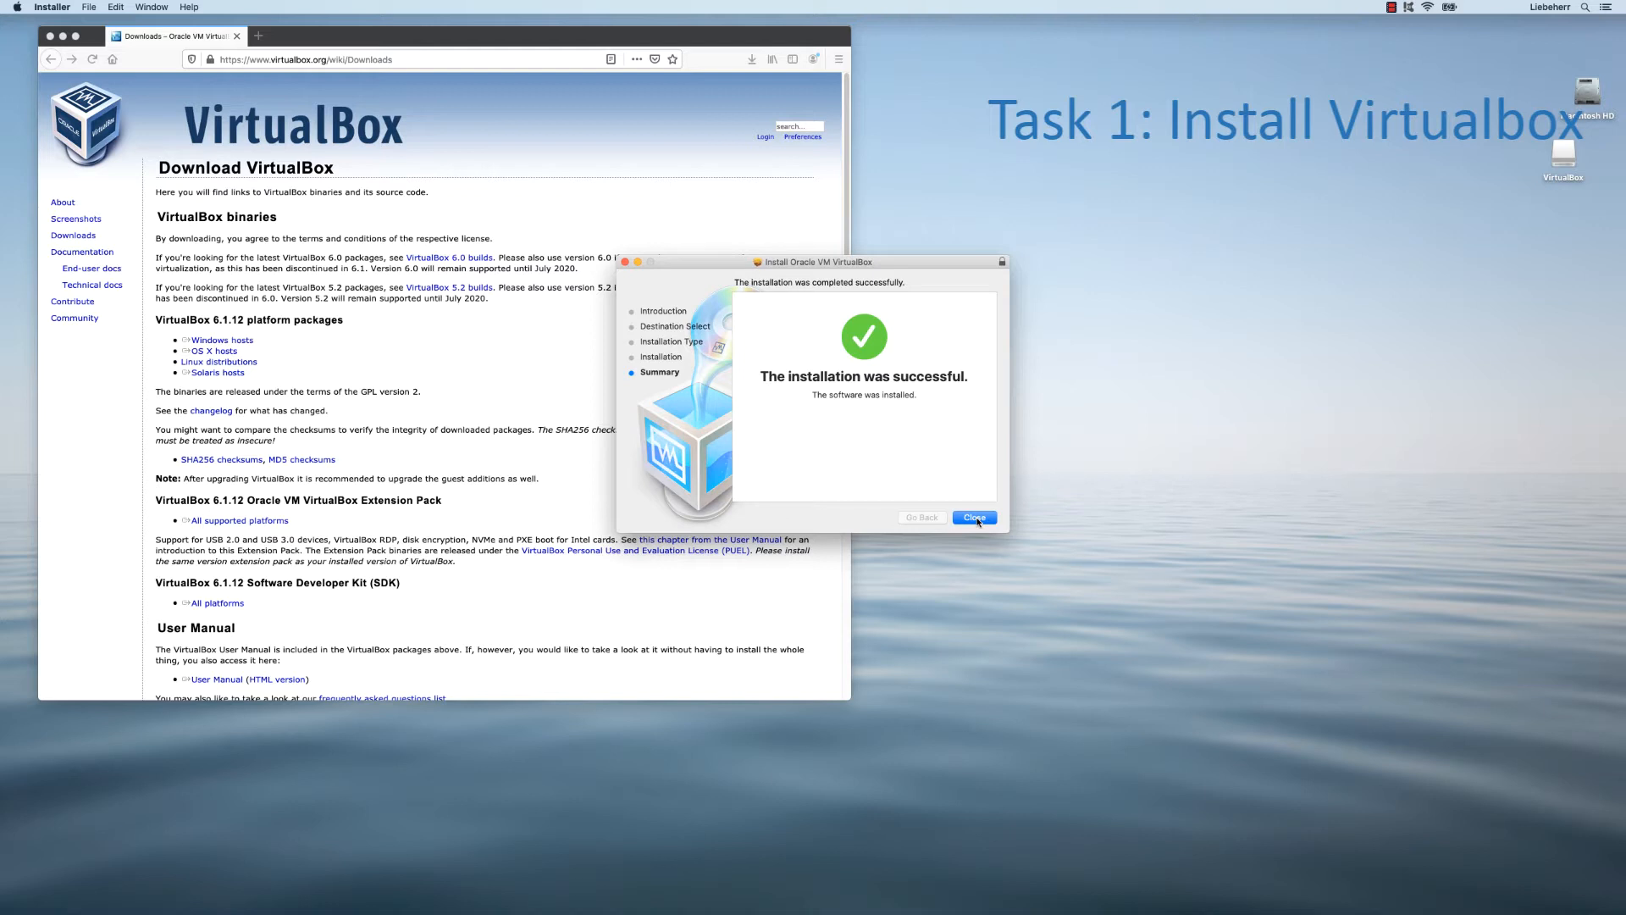
pyautogui.click(975, 518)
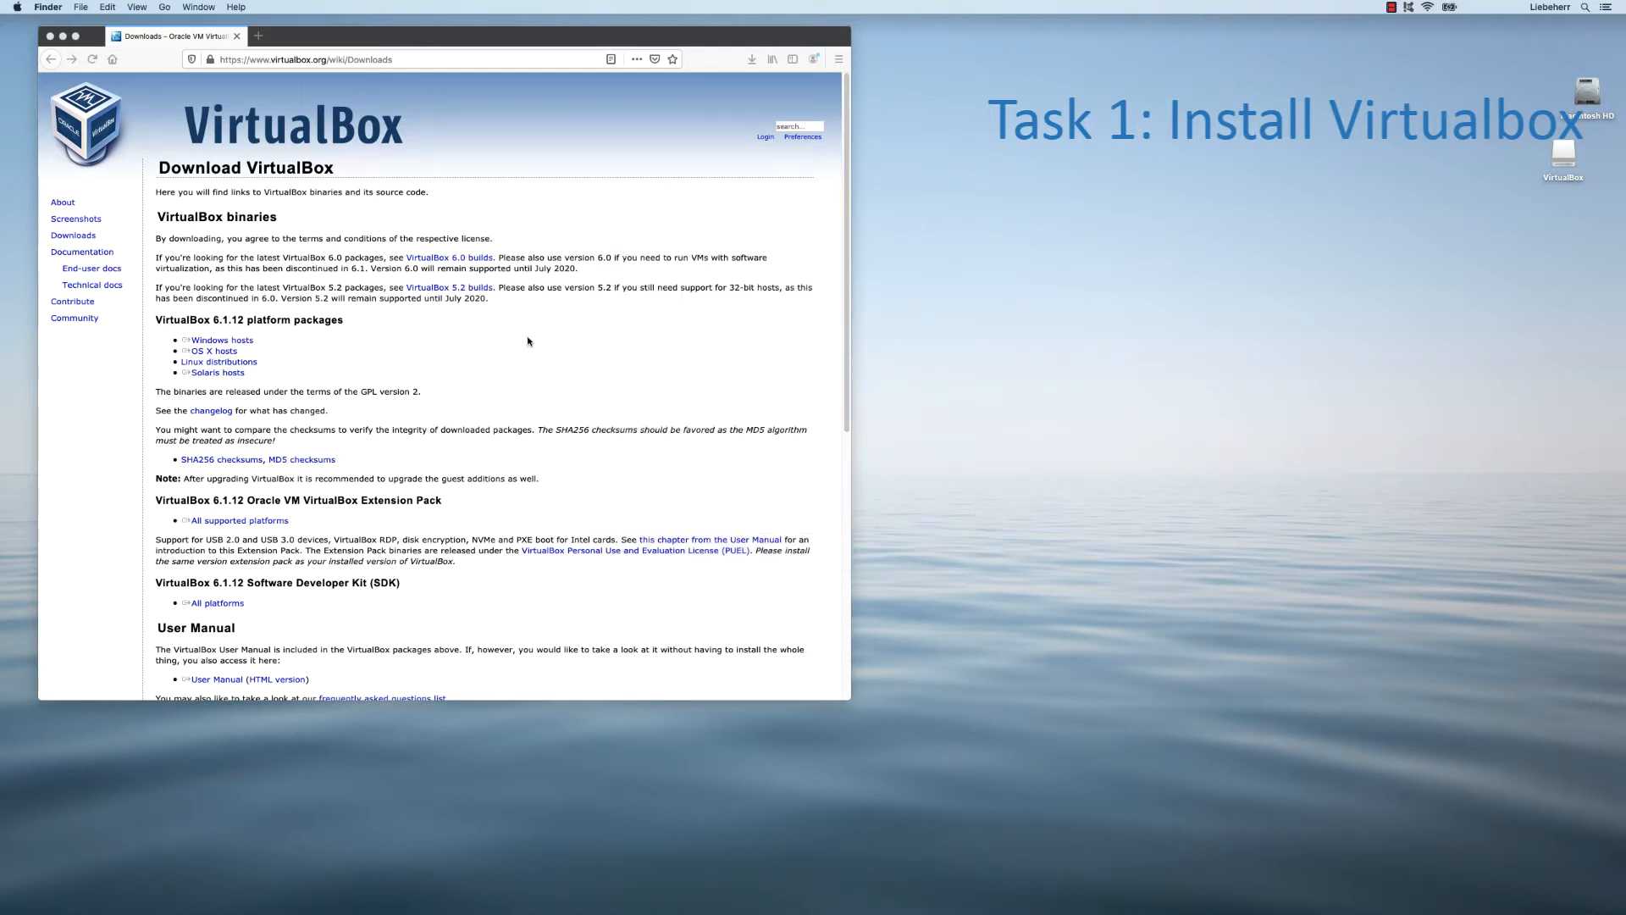
# Step: Download the VirtualBox Extension Pack and open it with VirtualBox to install
pyautogui.click(252, 523)
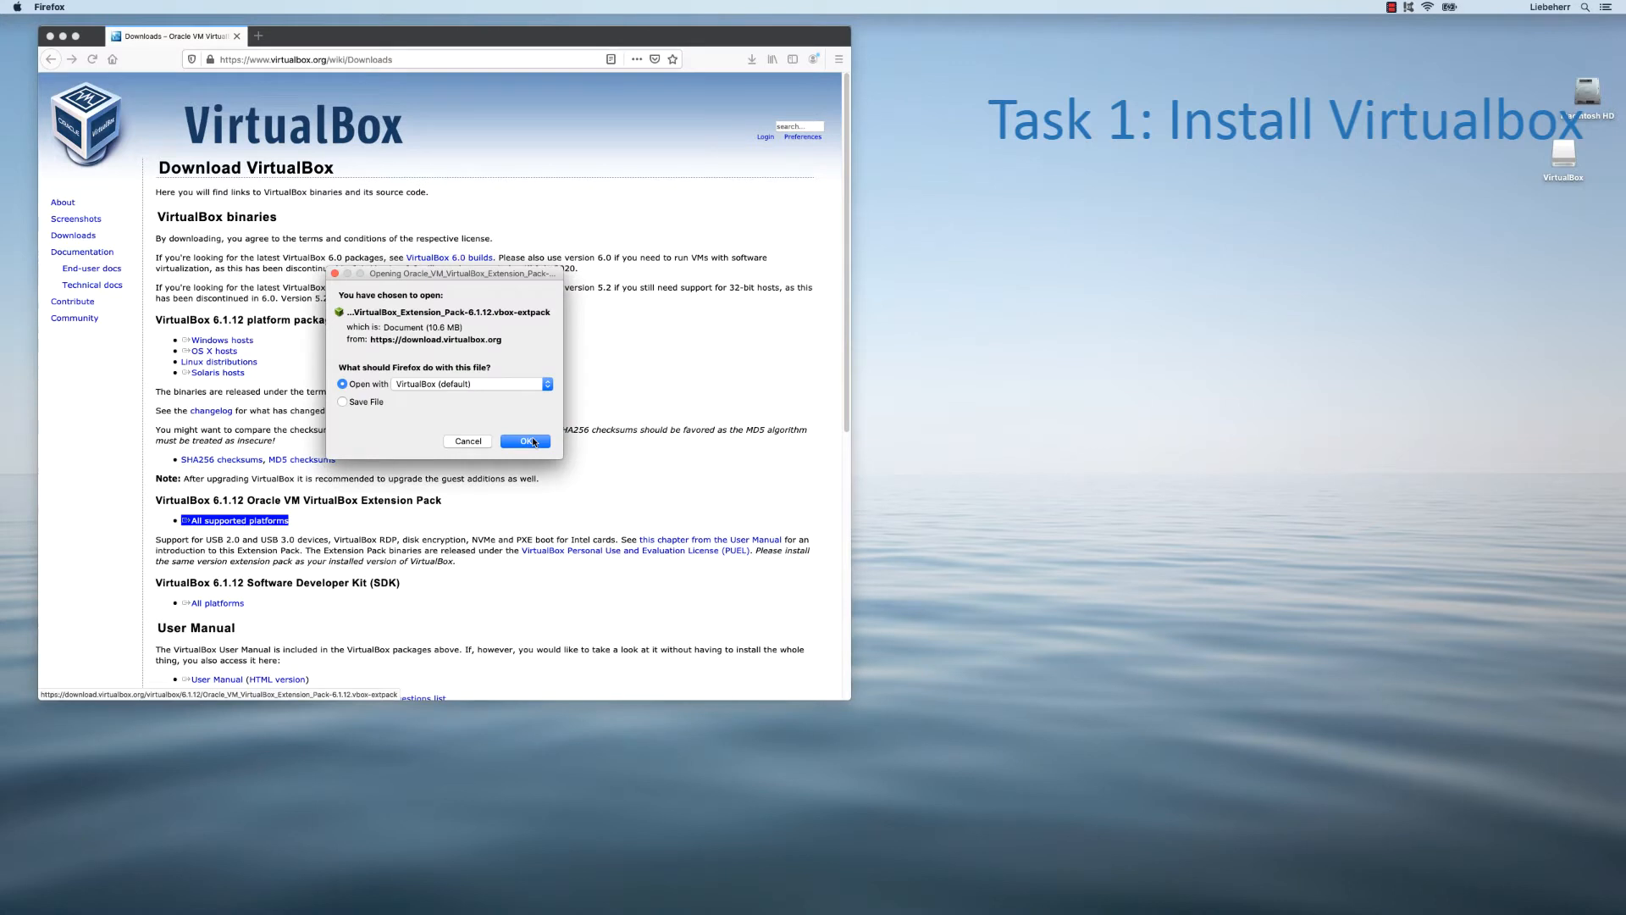
pyautogui.click(532, 441)
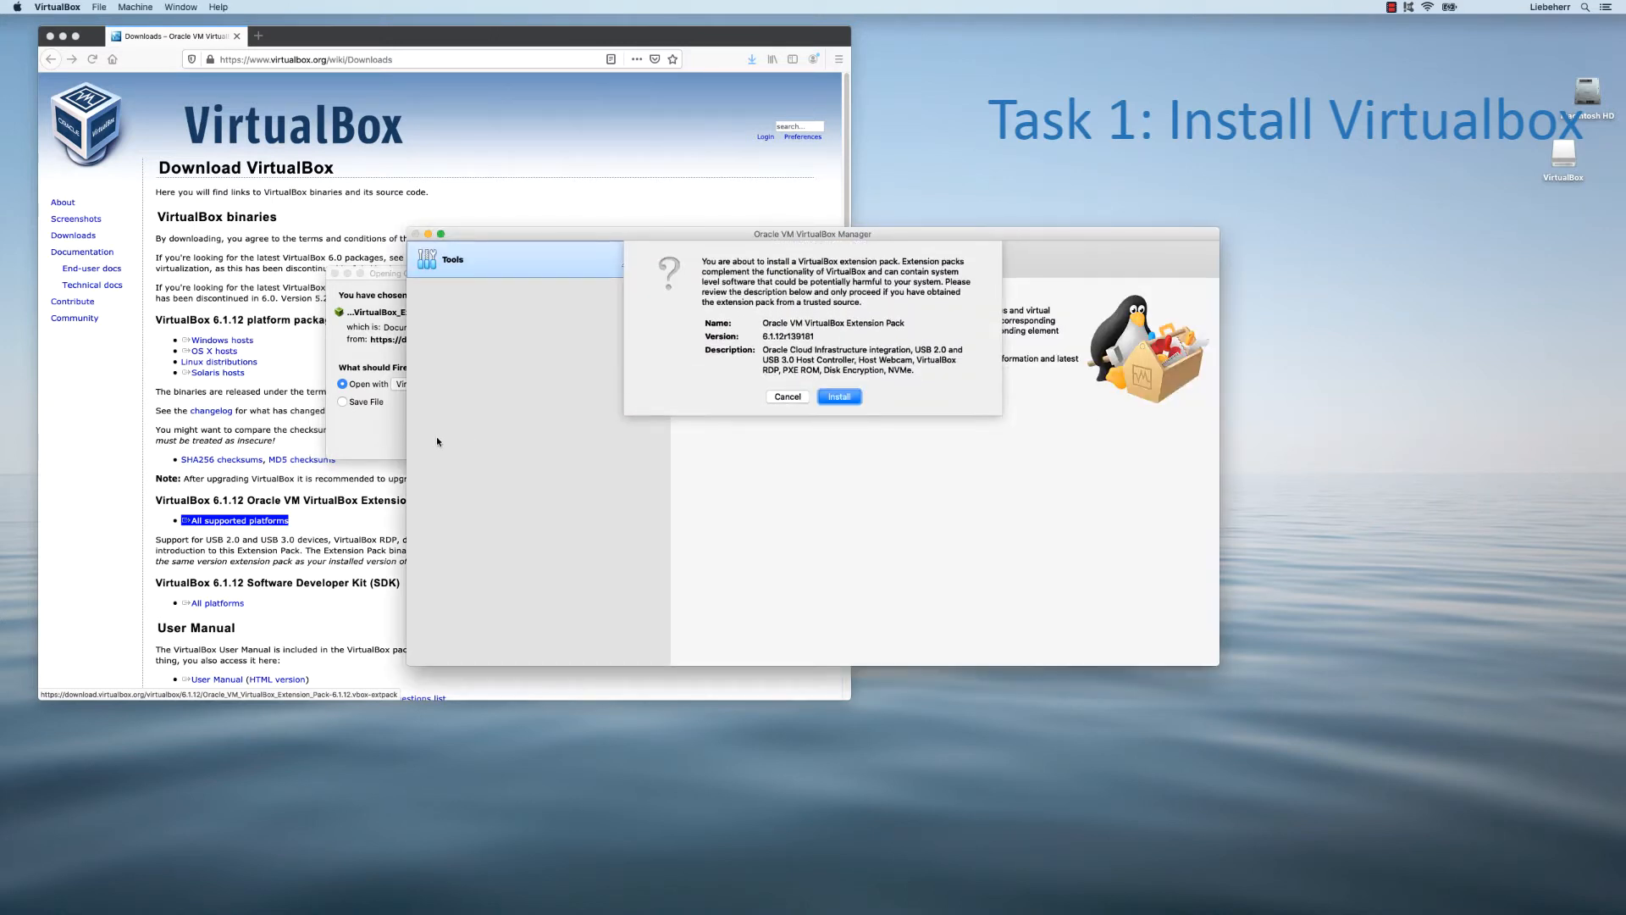
pyautogui.click(843, 396)
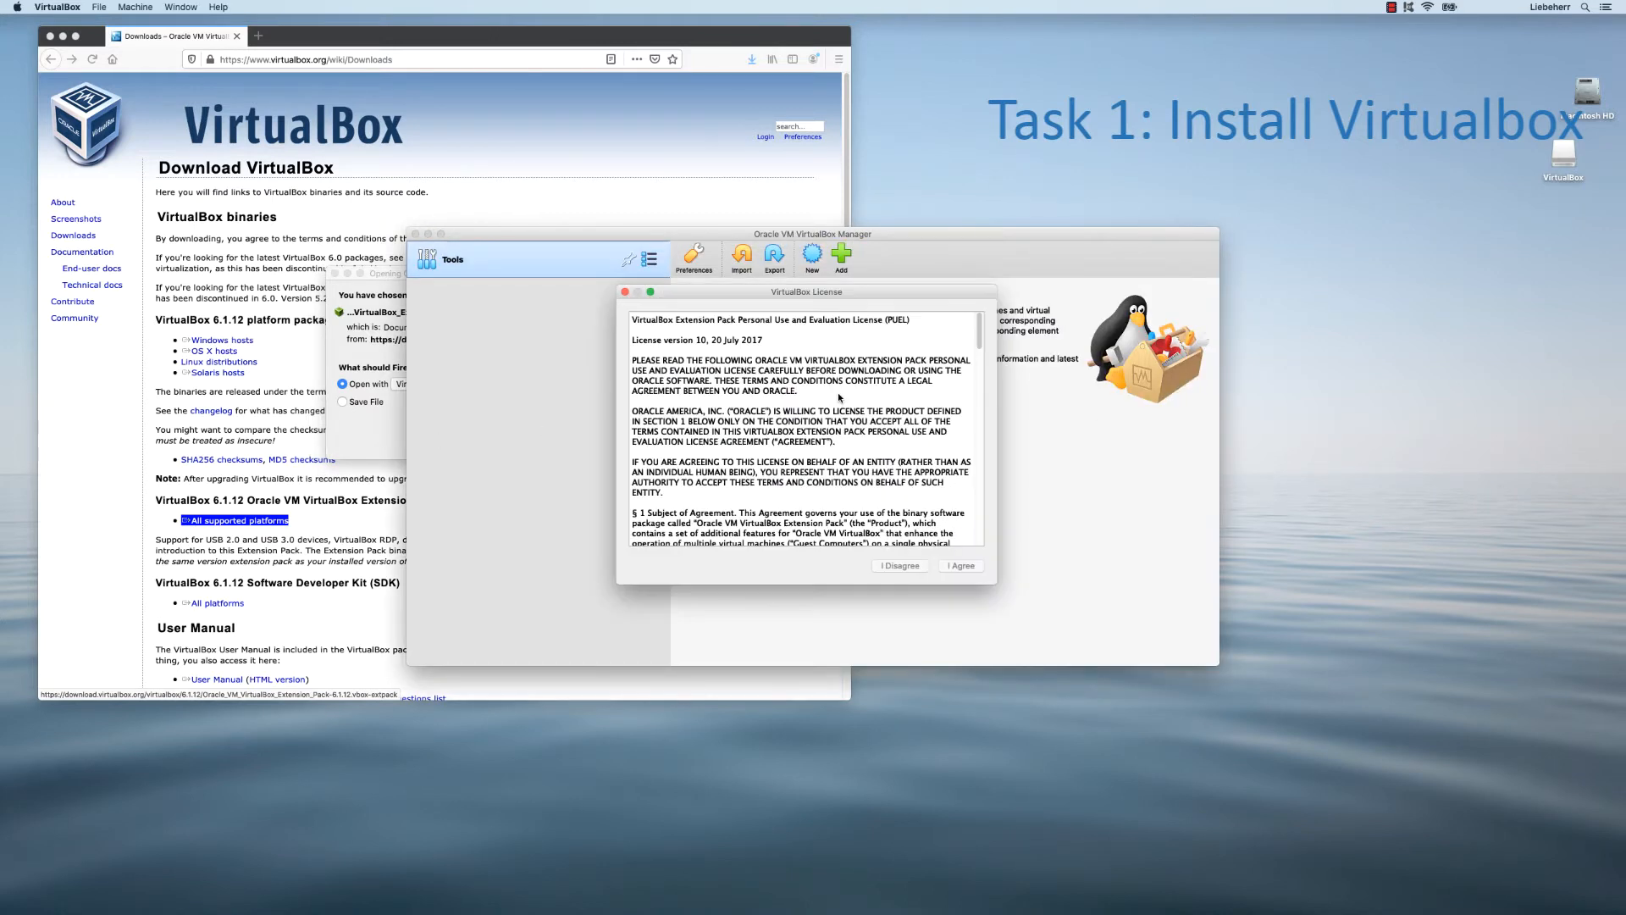
# Step: Accept the Extension Pack licence, authorise with the password, and dismiss the success notice
pyautogui.scroll(-20, 961, 432)
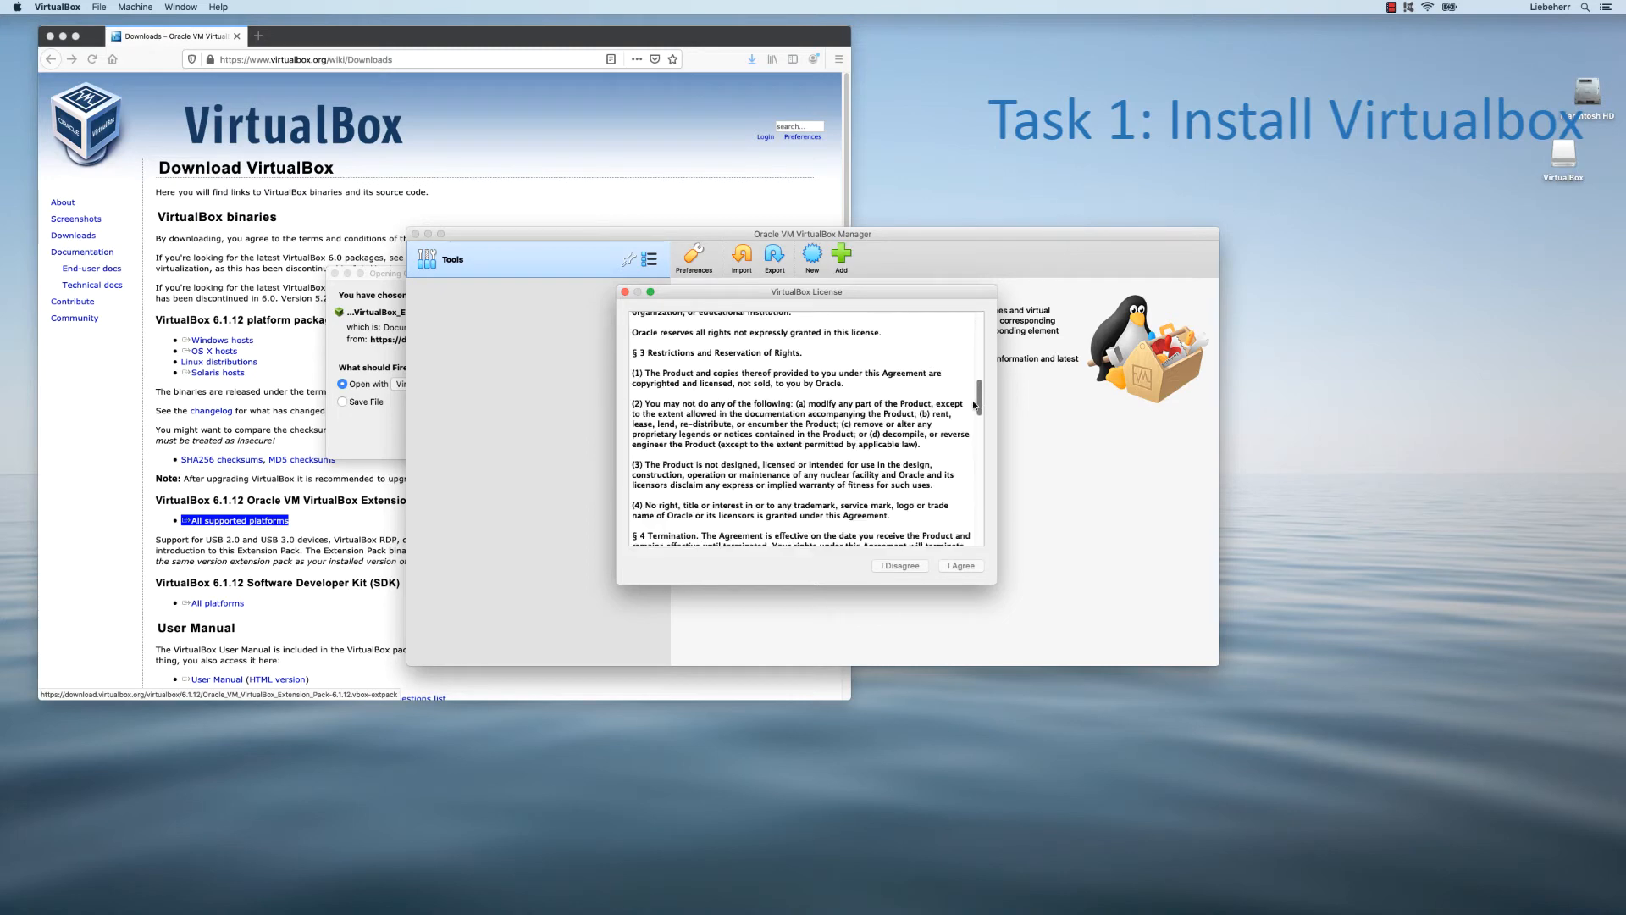
pyautogui.click(962, 566)
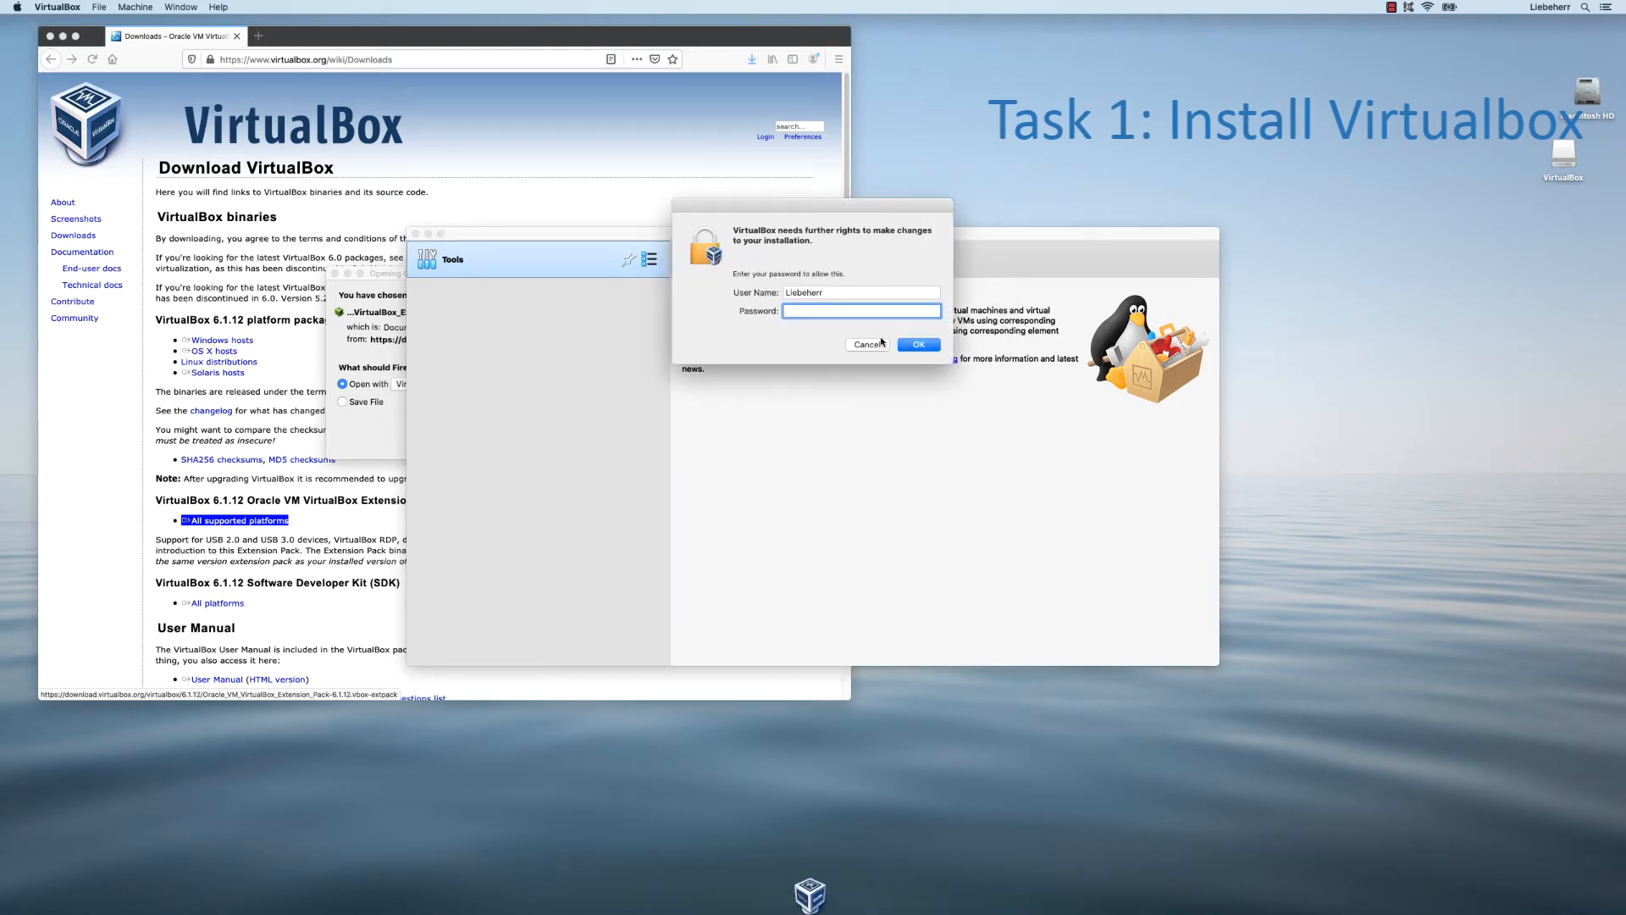
pyautogui.write('*******')
pyautogui.press('Return')
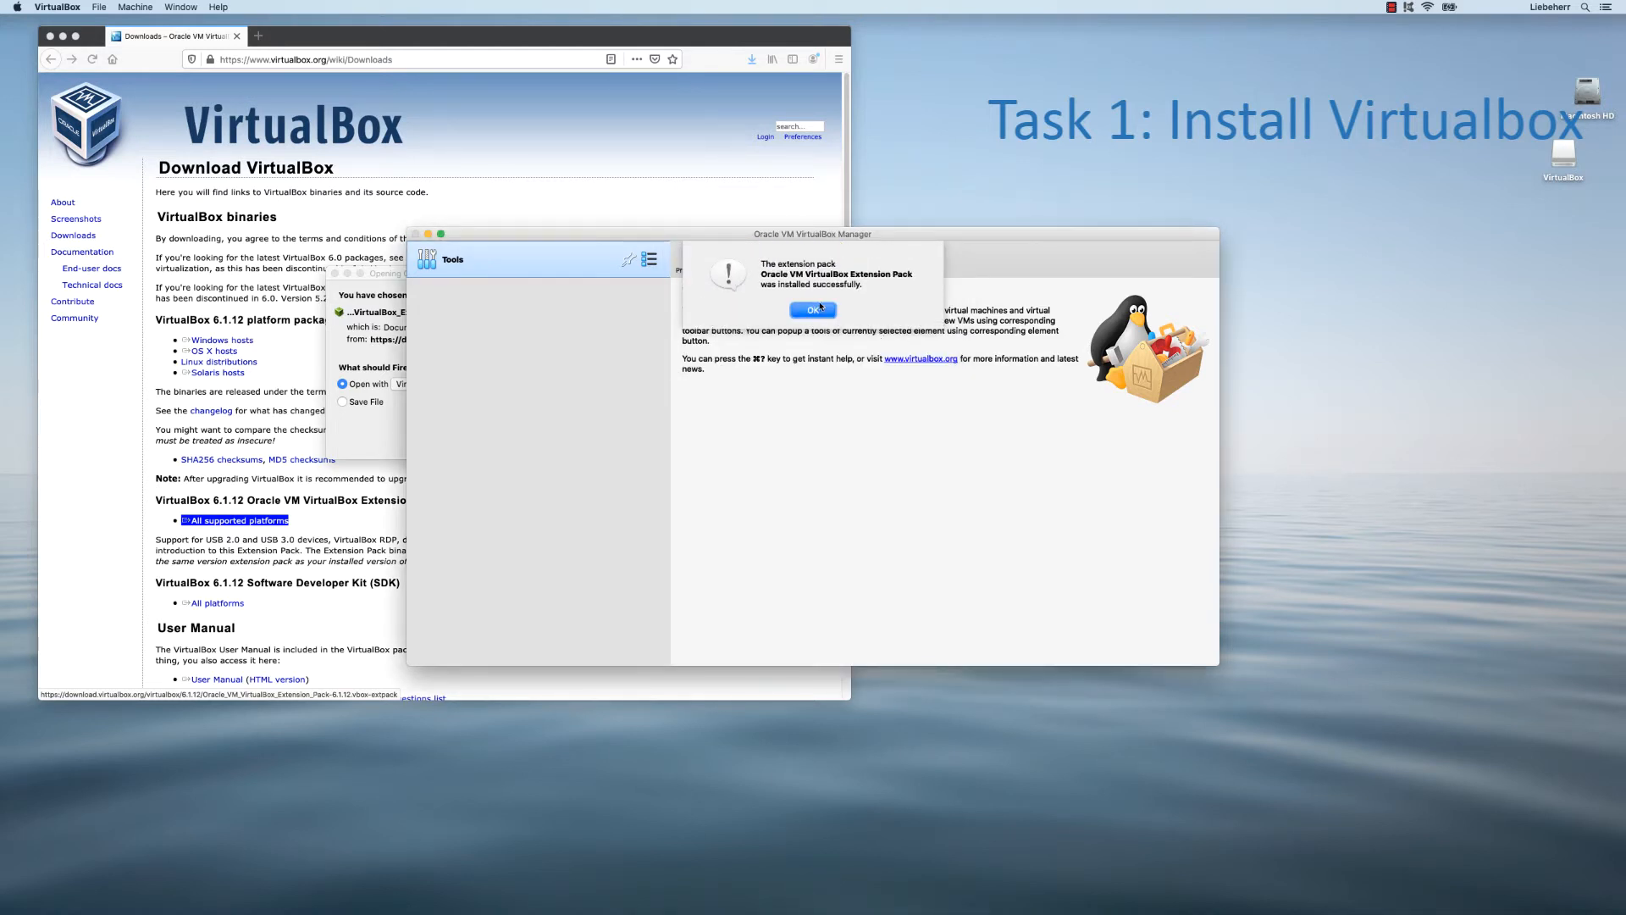
pyautogui.click(809, 310)
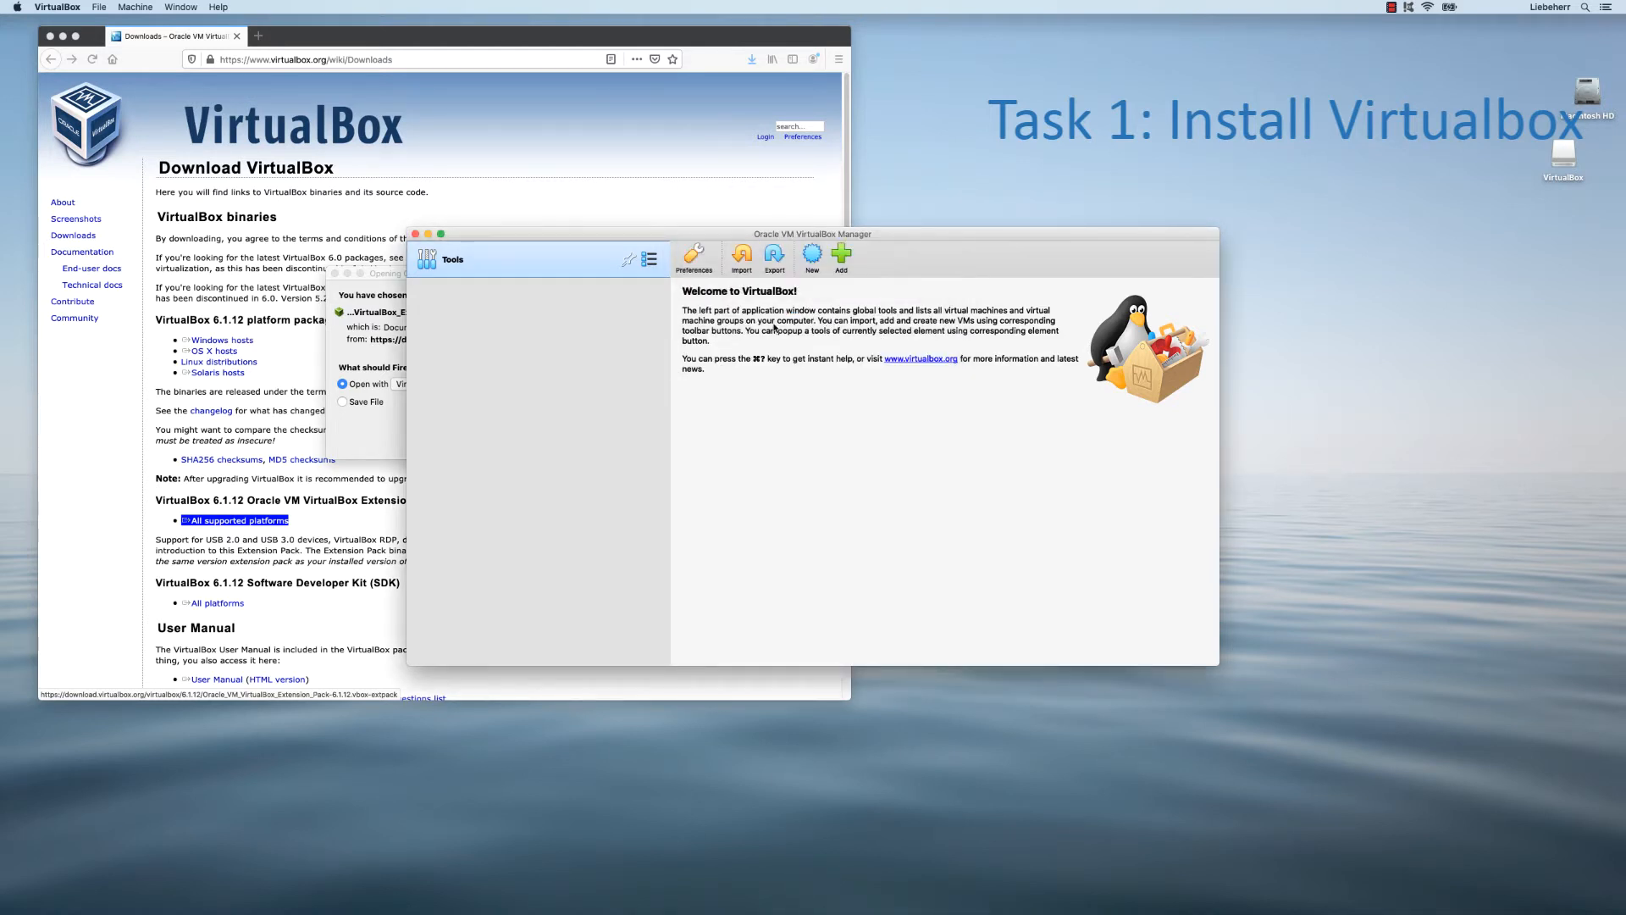
pyautogui.click(98, 6)
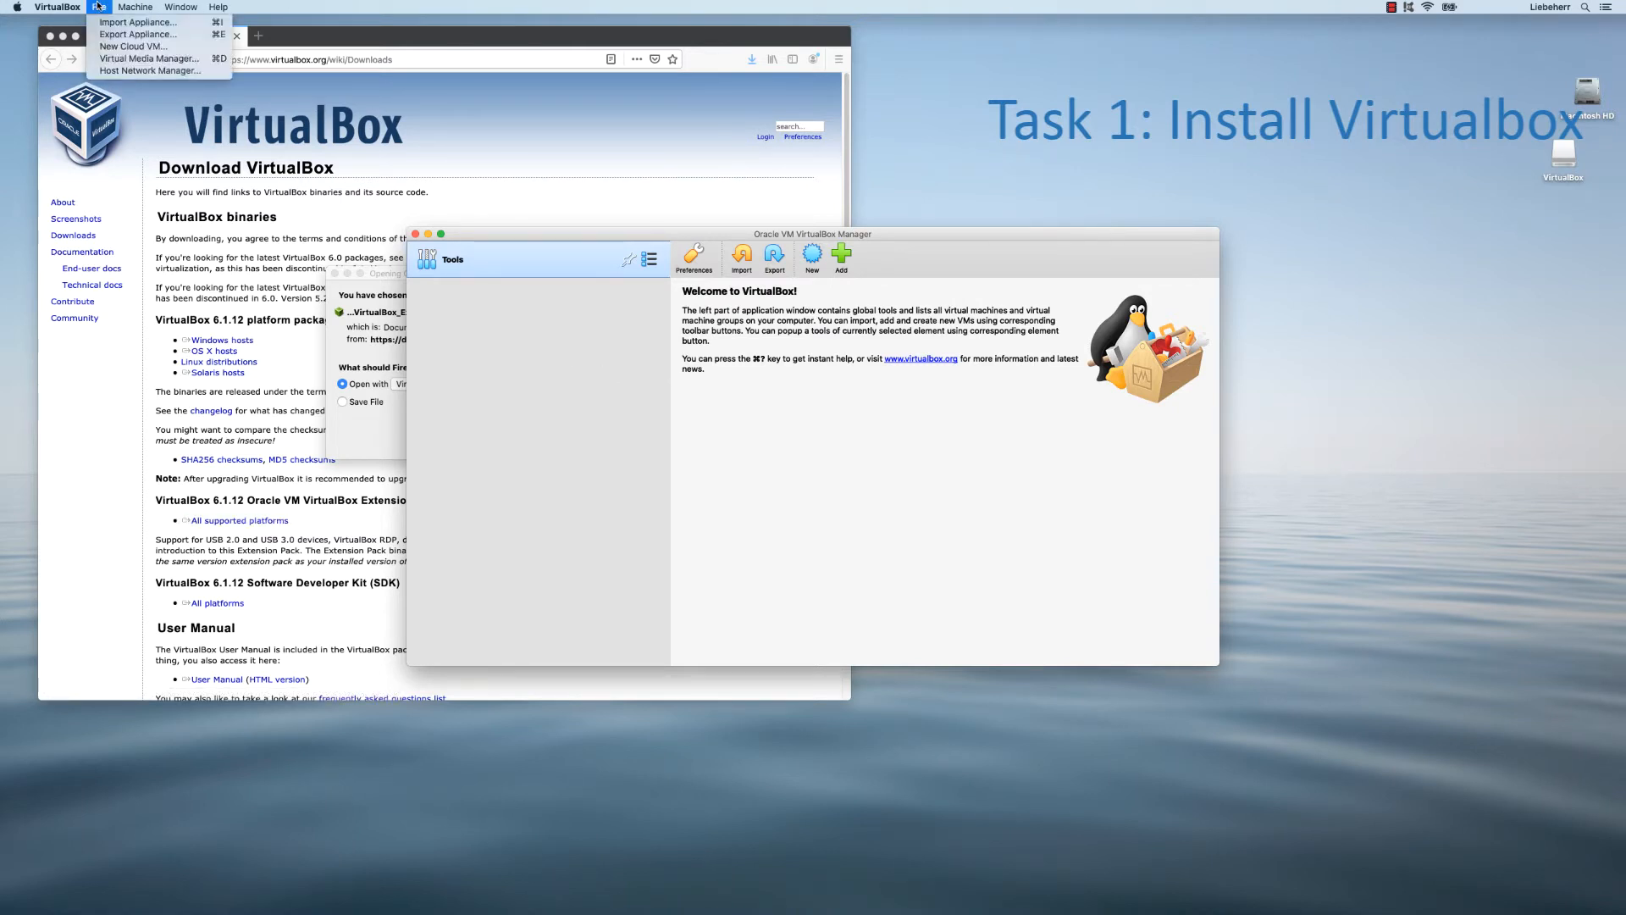
# Step: Create host-only adapter vboxnet0 and check its IPv4 address 192.168.56.1/24
pyautogui.click(119, 70)
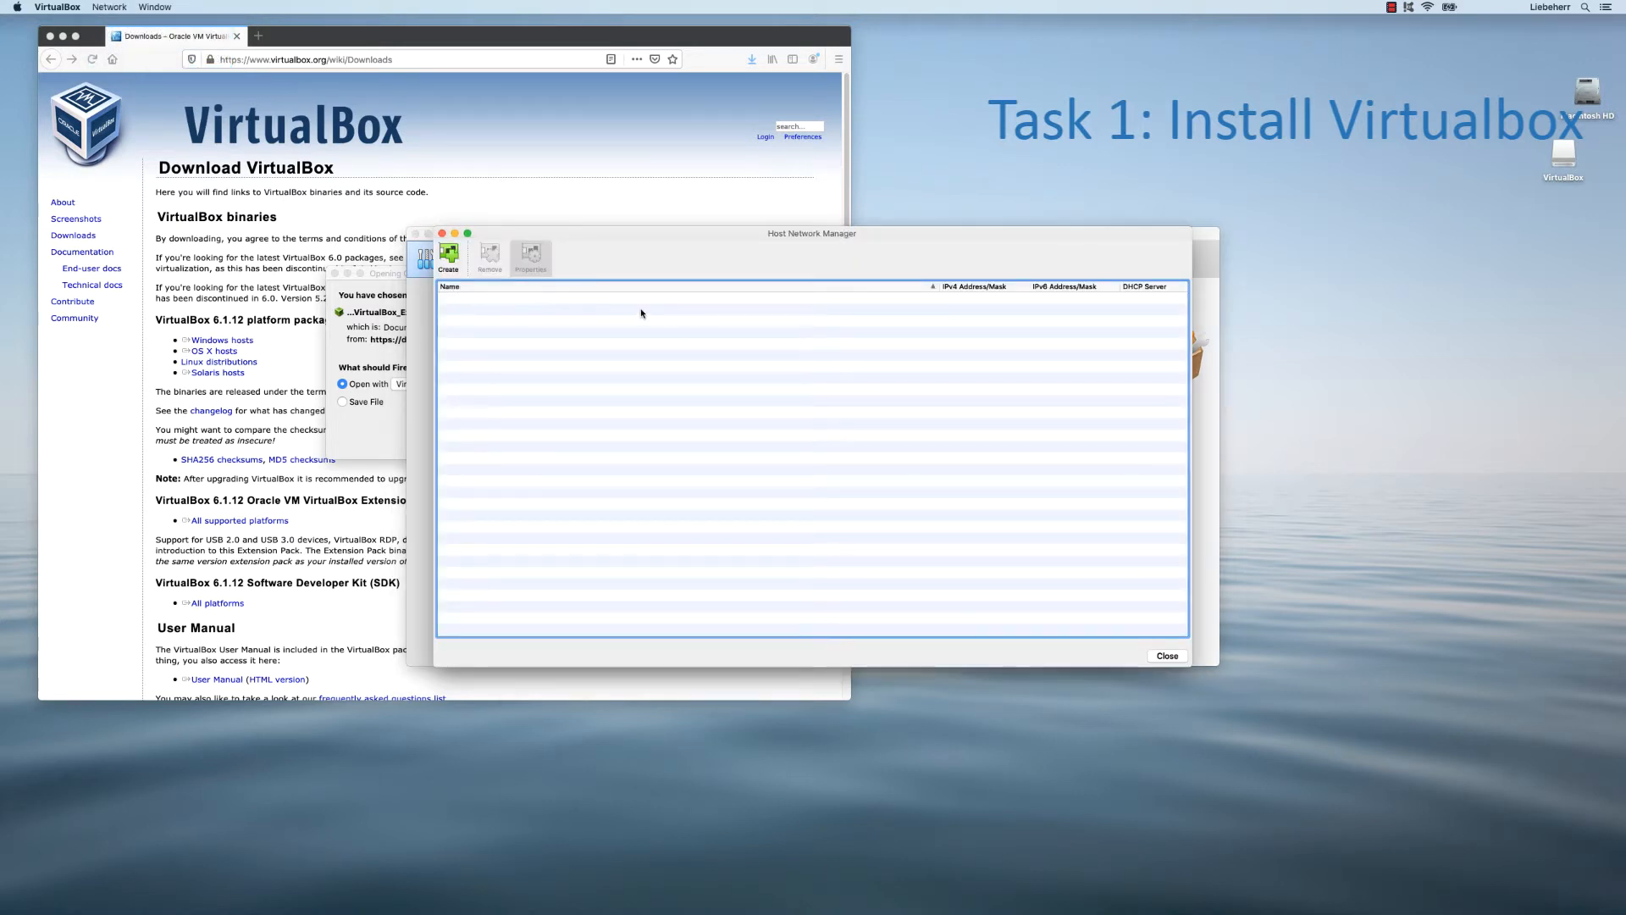
pyautogui.click(447, 258)
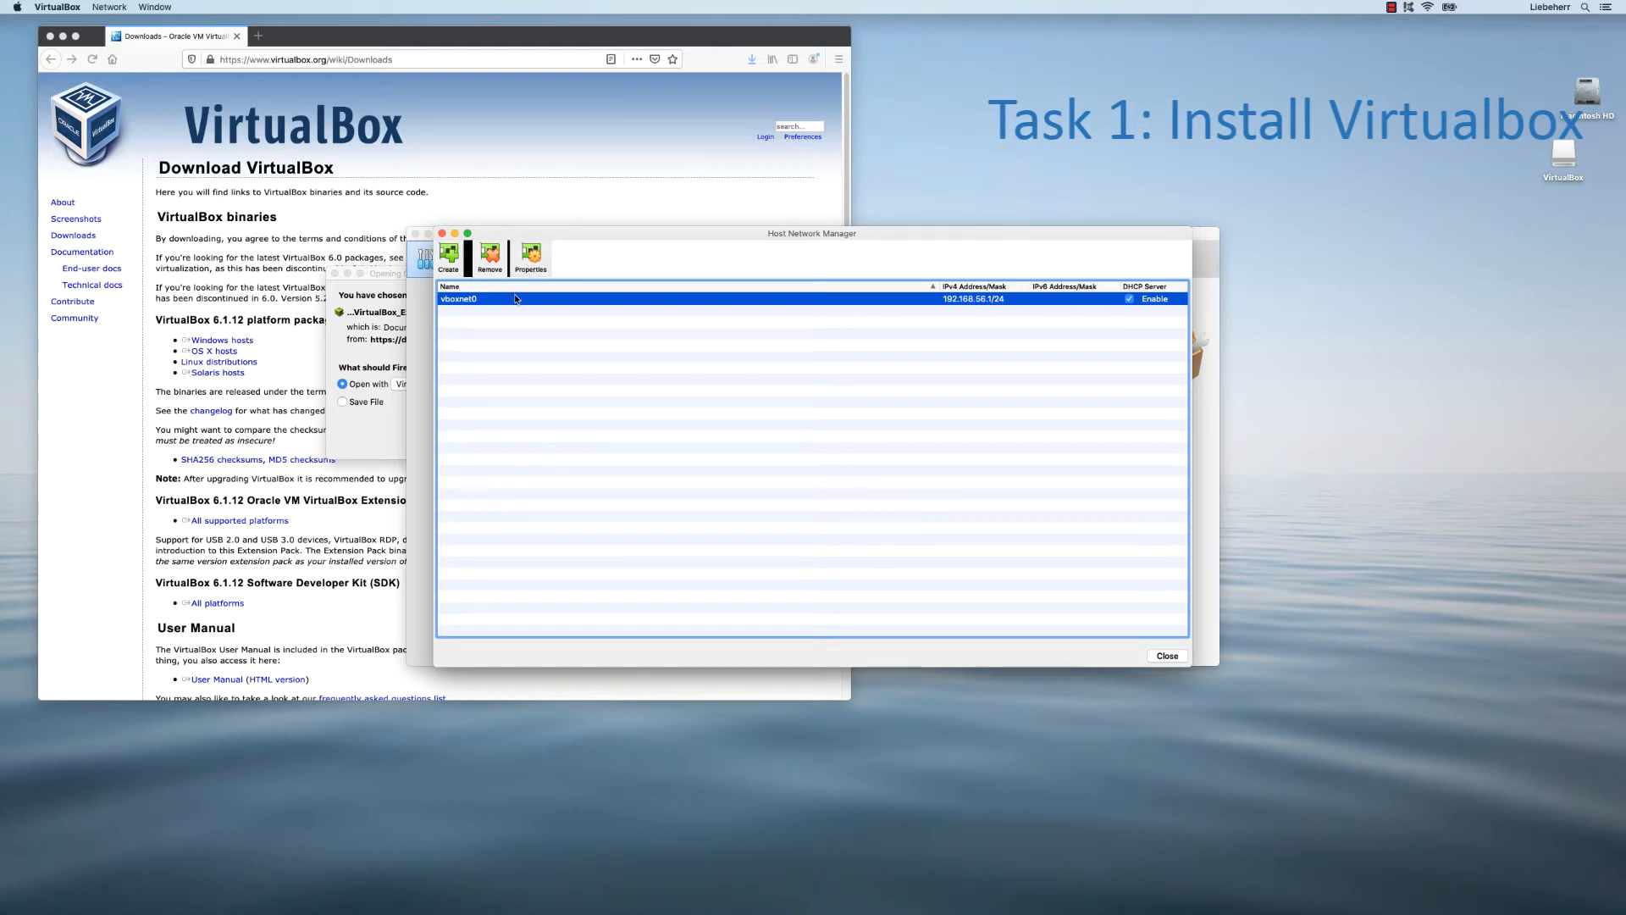
pyautogui.click(532, 265)
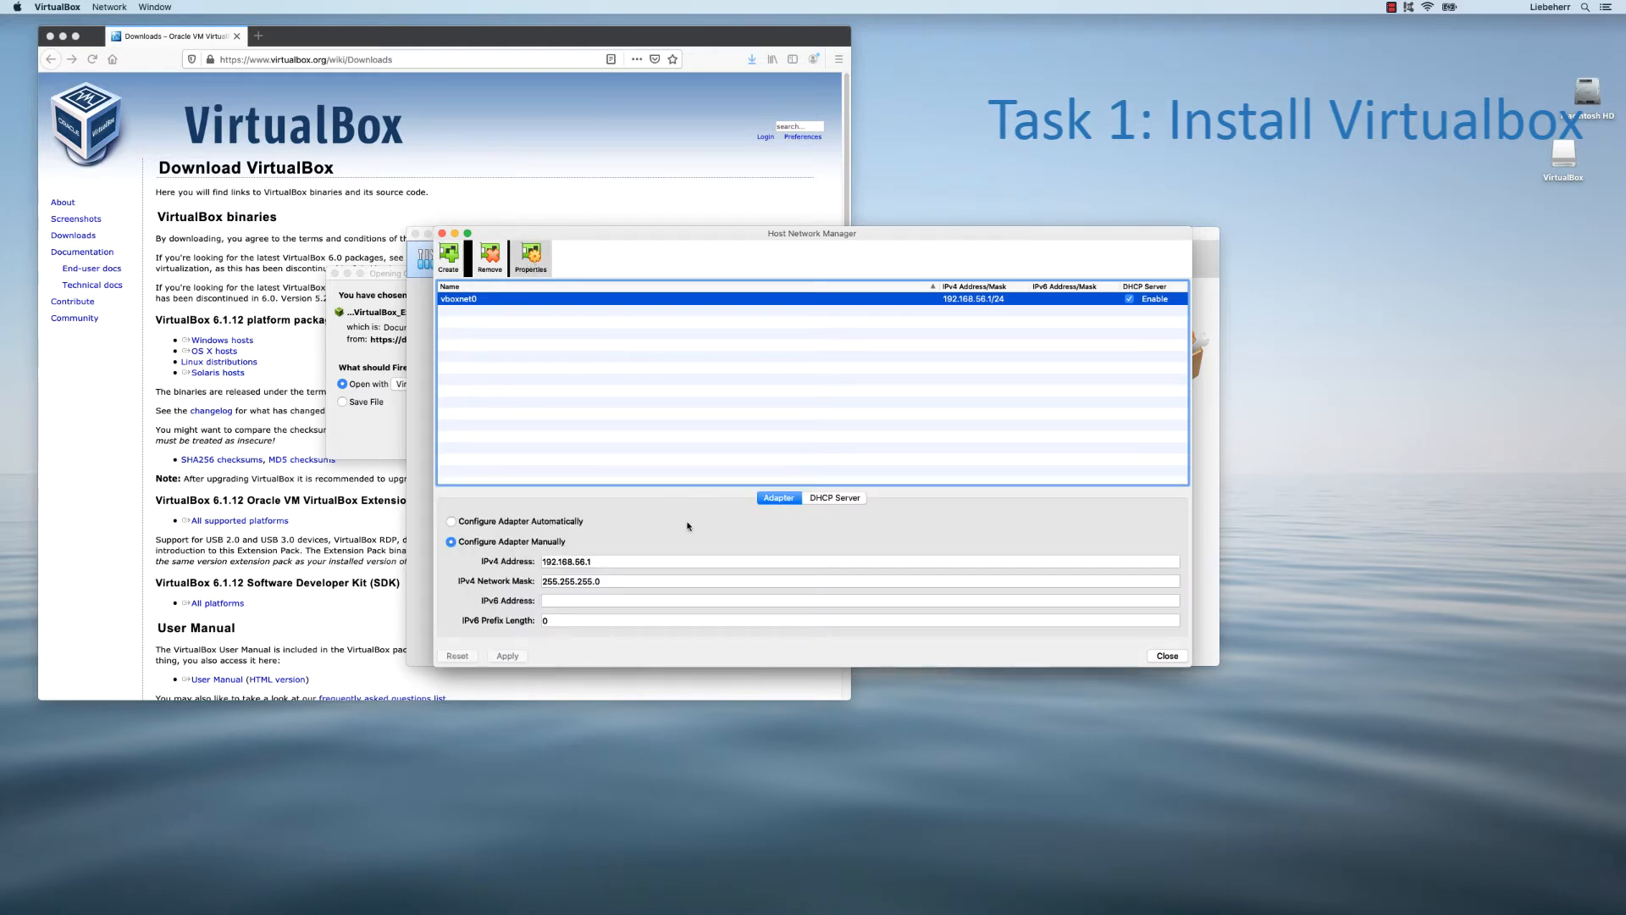
pyautogui.click(606, 560)
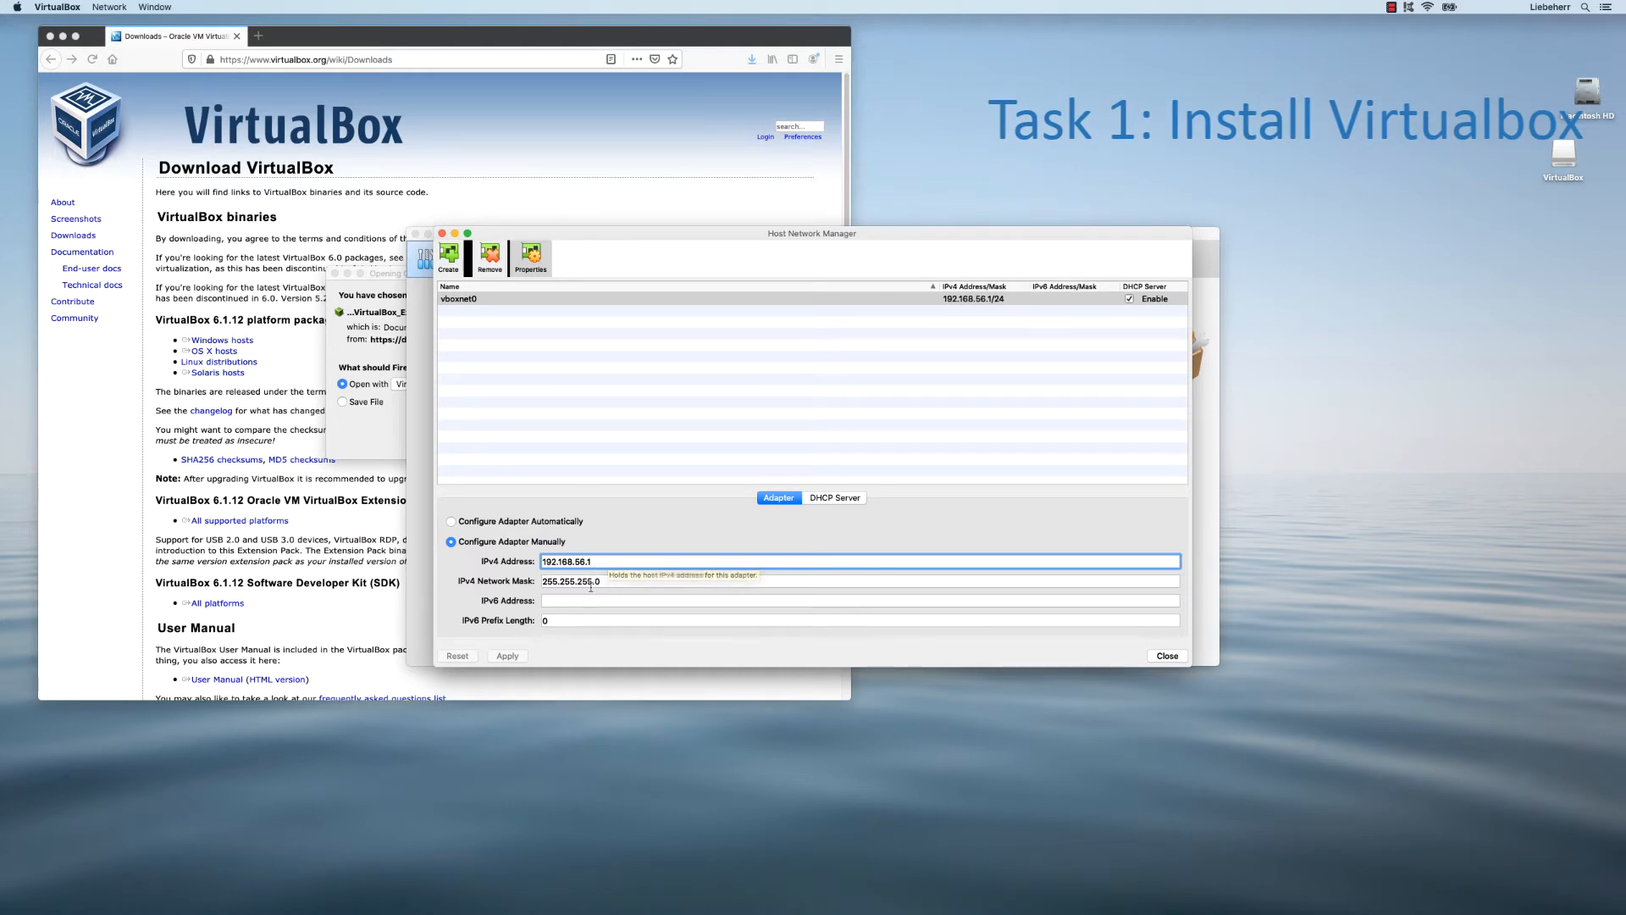
pyautogui.click(609, 584)
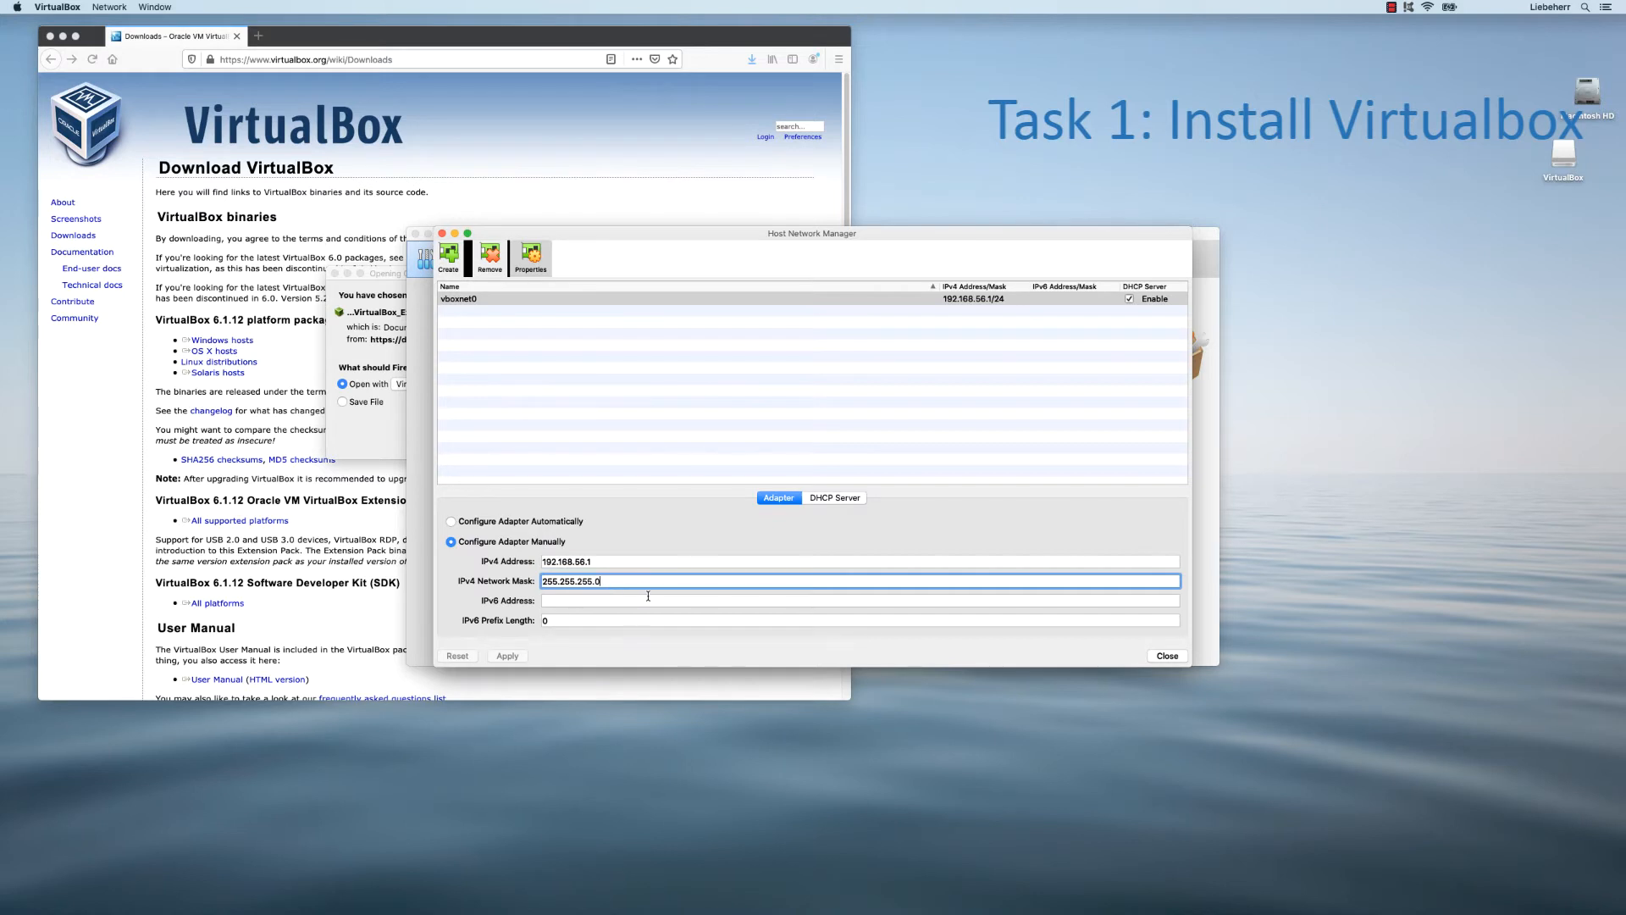
# Step: Check vboxnet0's DHCP server at 192.168.56.100 with range 192.168.56.101–254, then close the manager
pyautogui.click(831, 497)
pyautogui.click(668, 546)
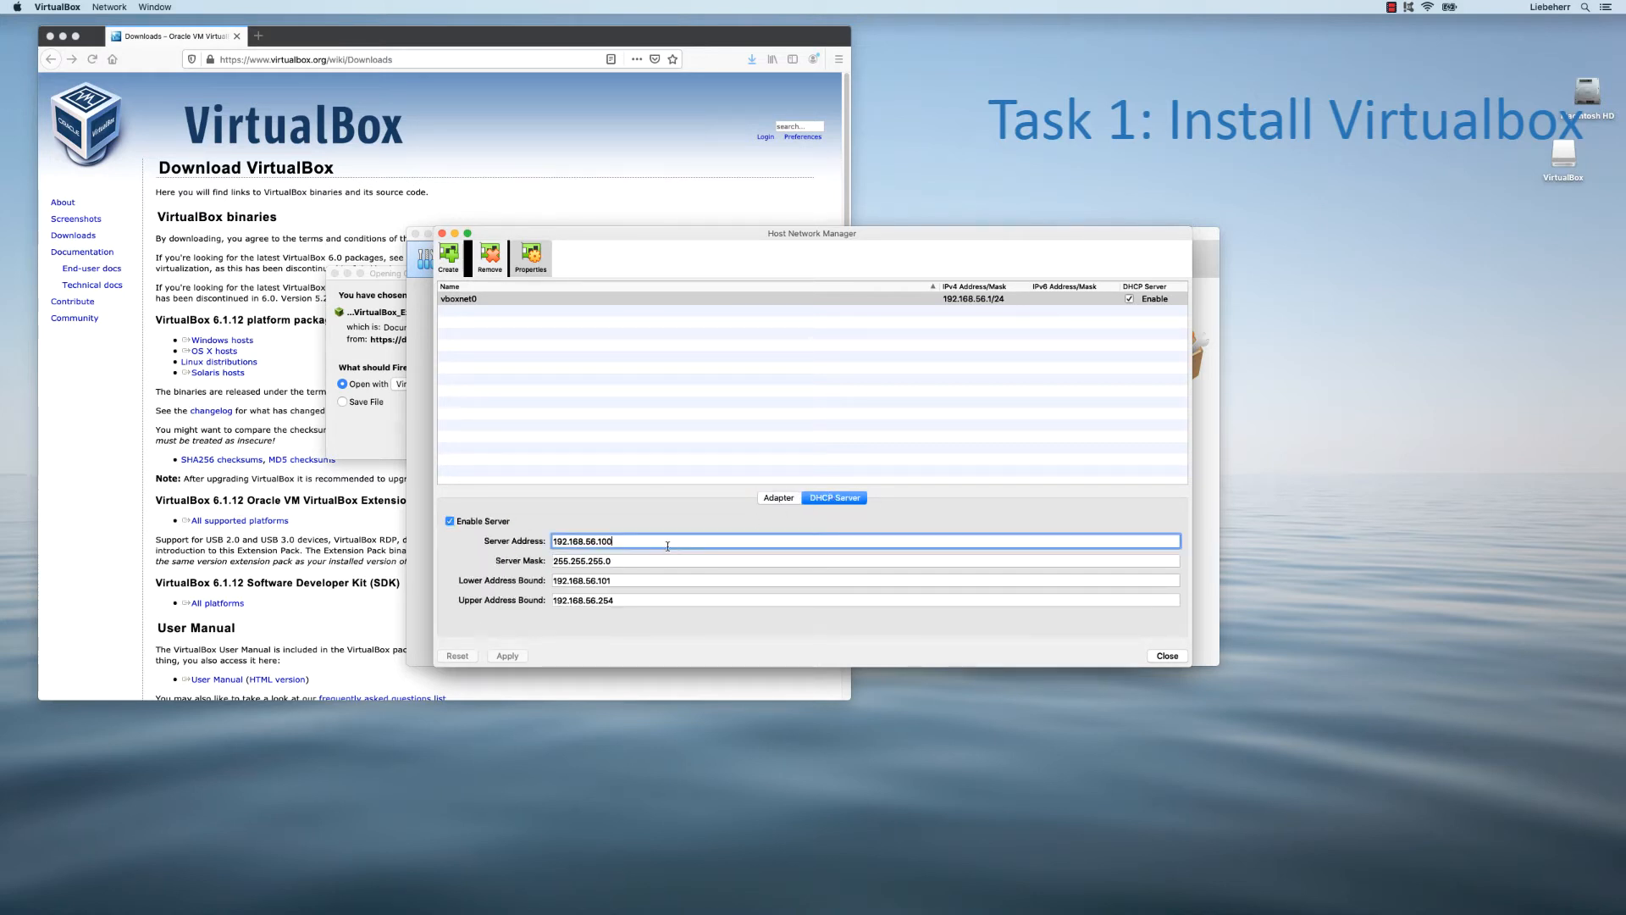
pyautogui.click(667, 562)
pyautogui.click(668, 583)
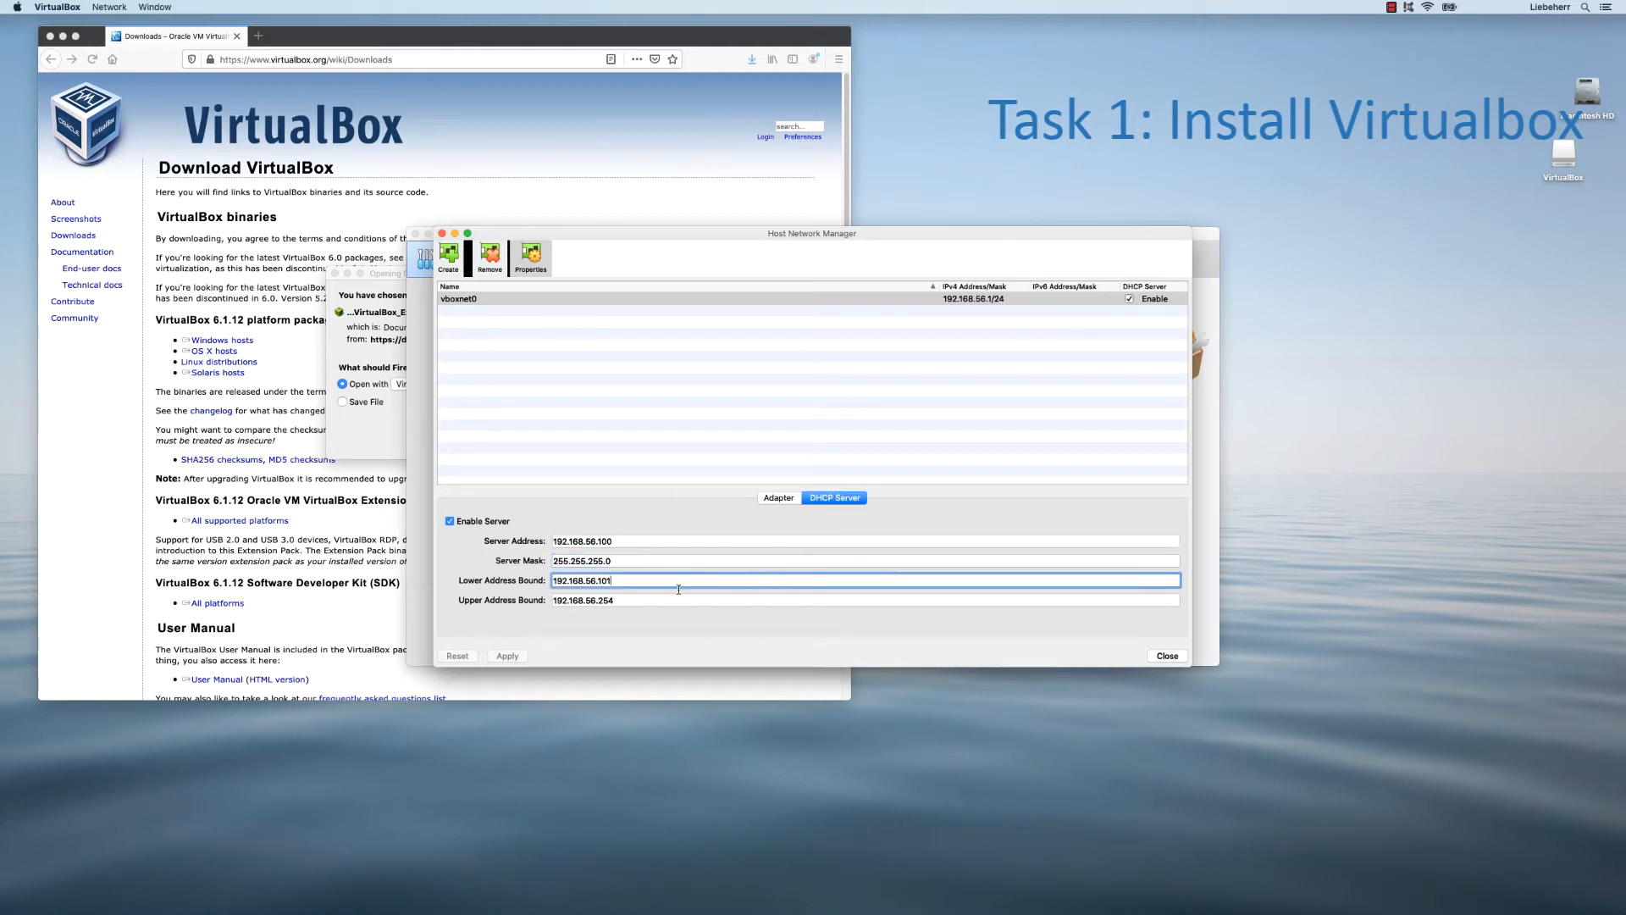
pyautogui.click(686, 600)
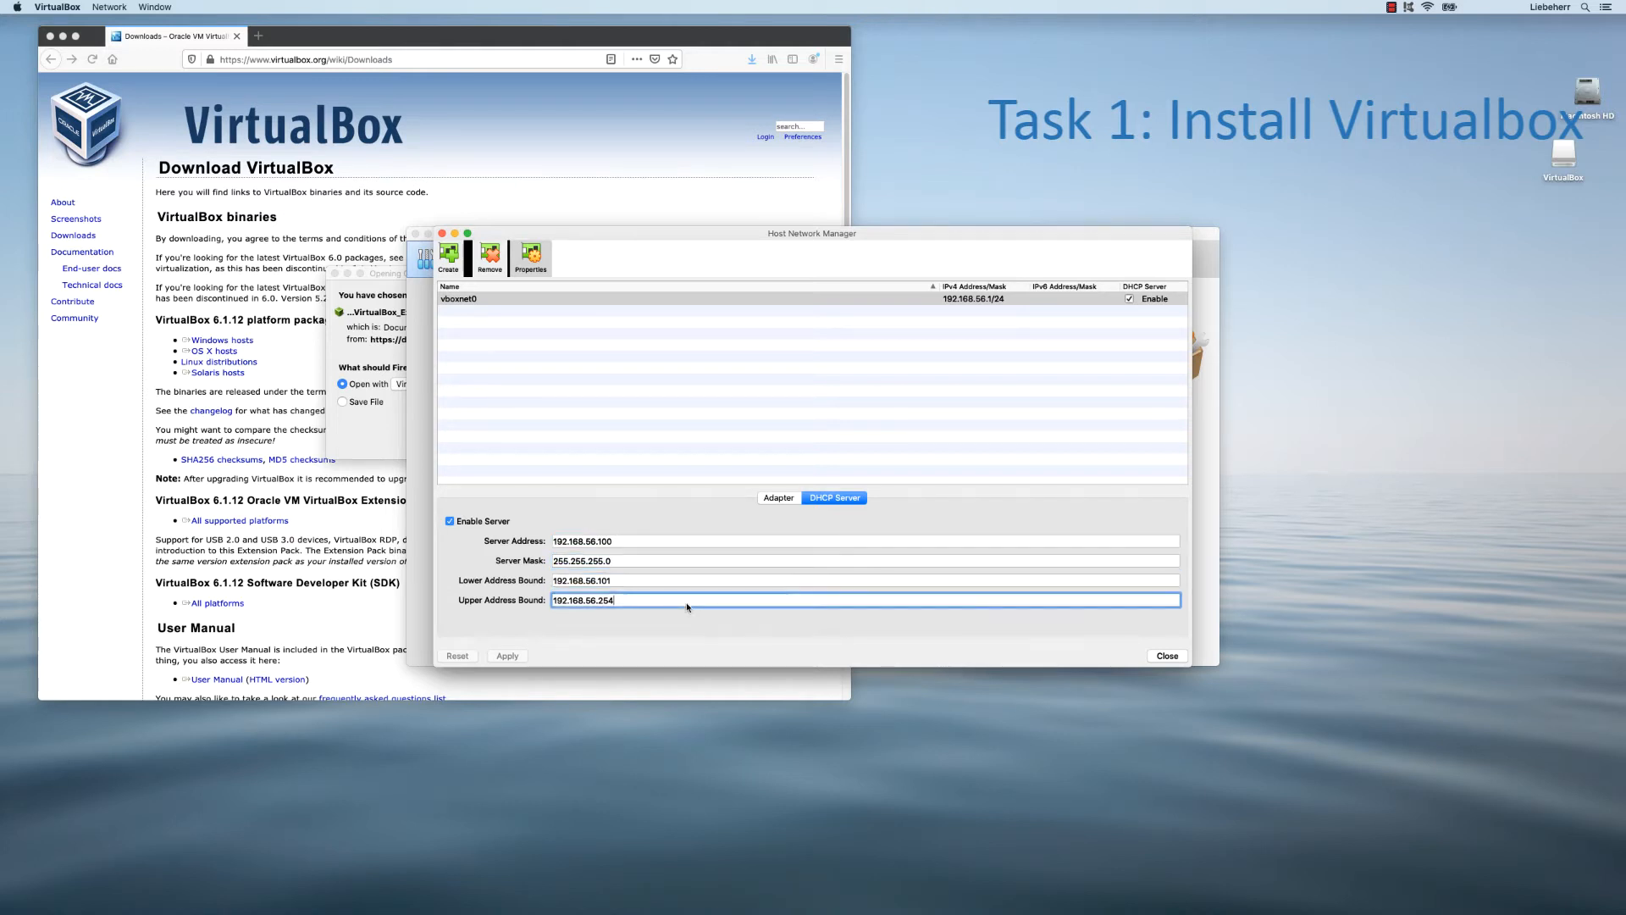
pyautogui.click(1166, 656)
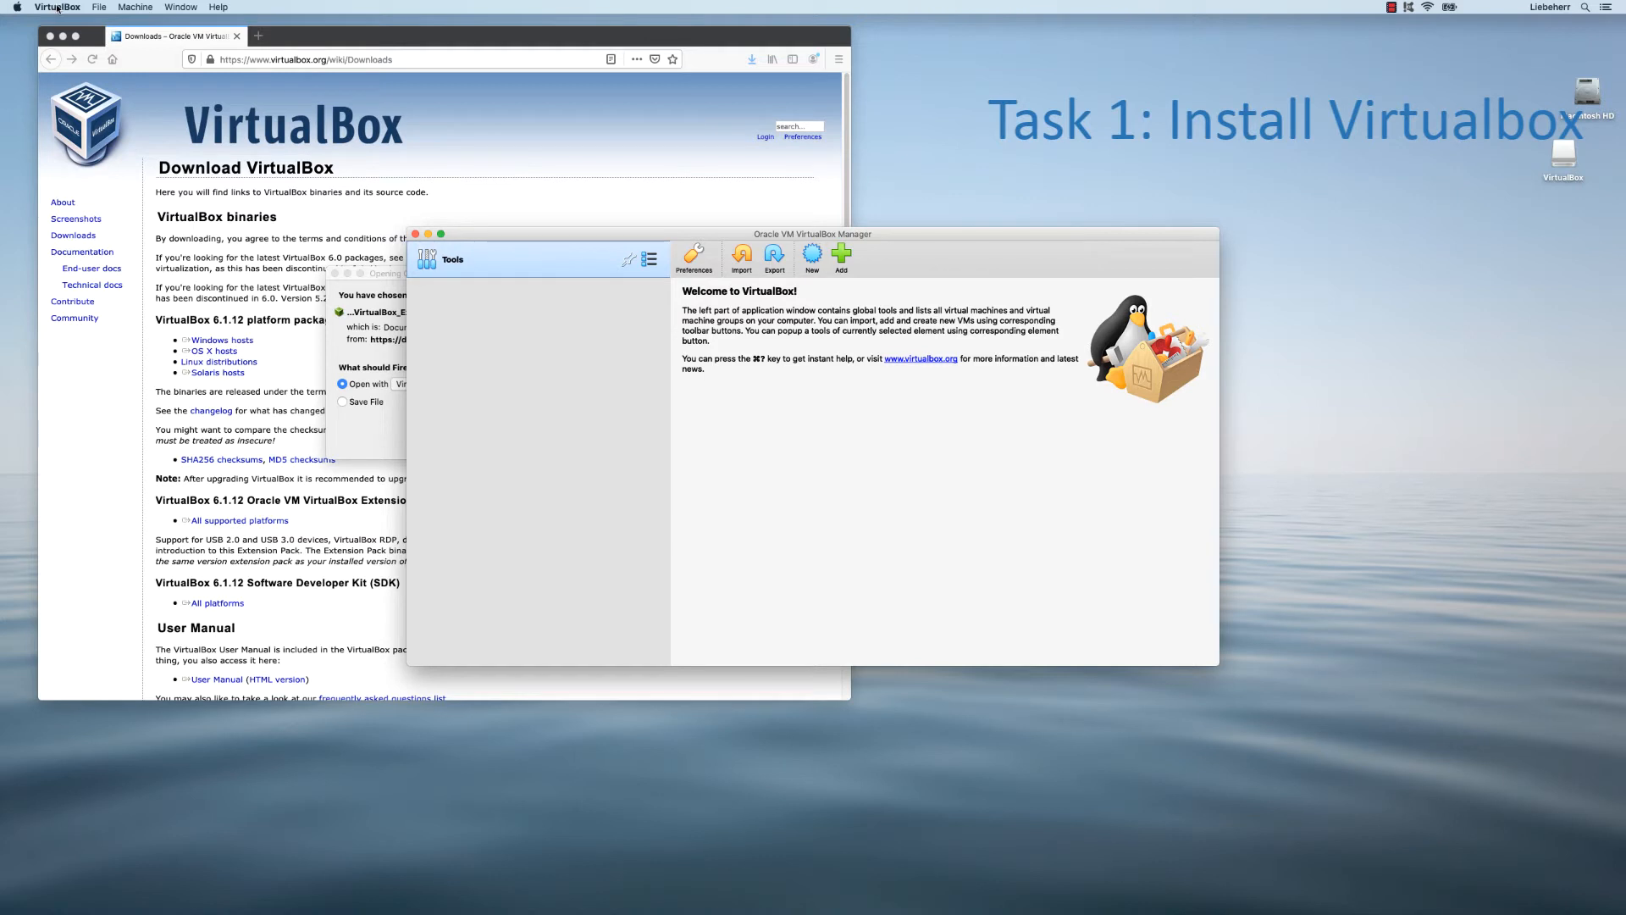
pyautogui.click(57, 9)
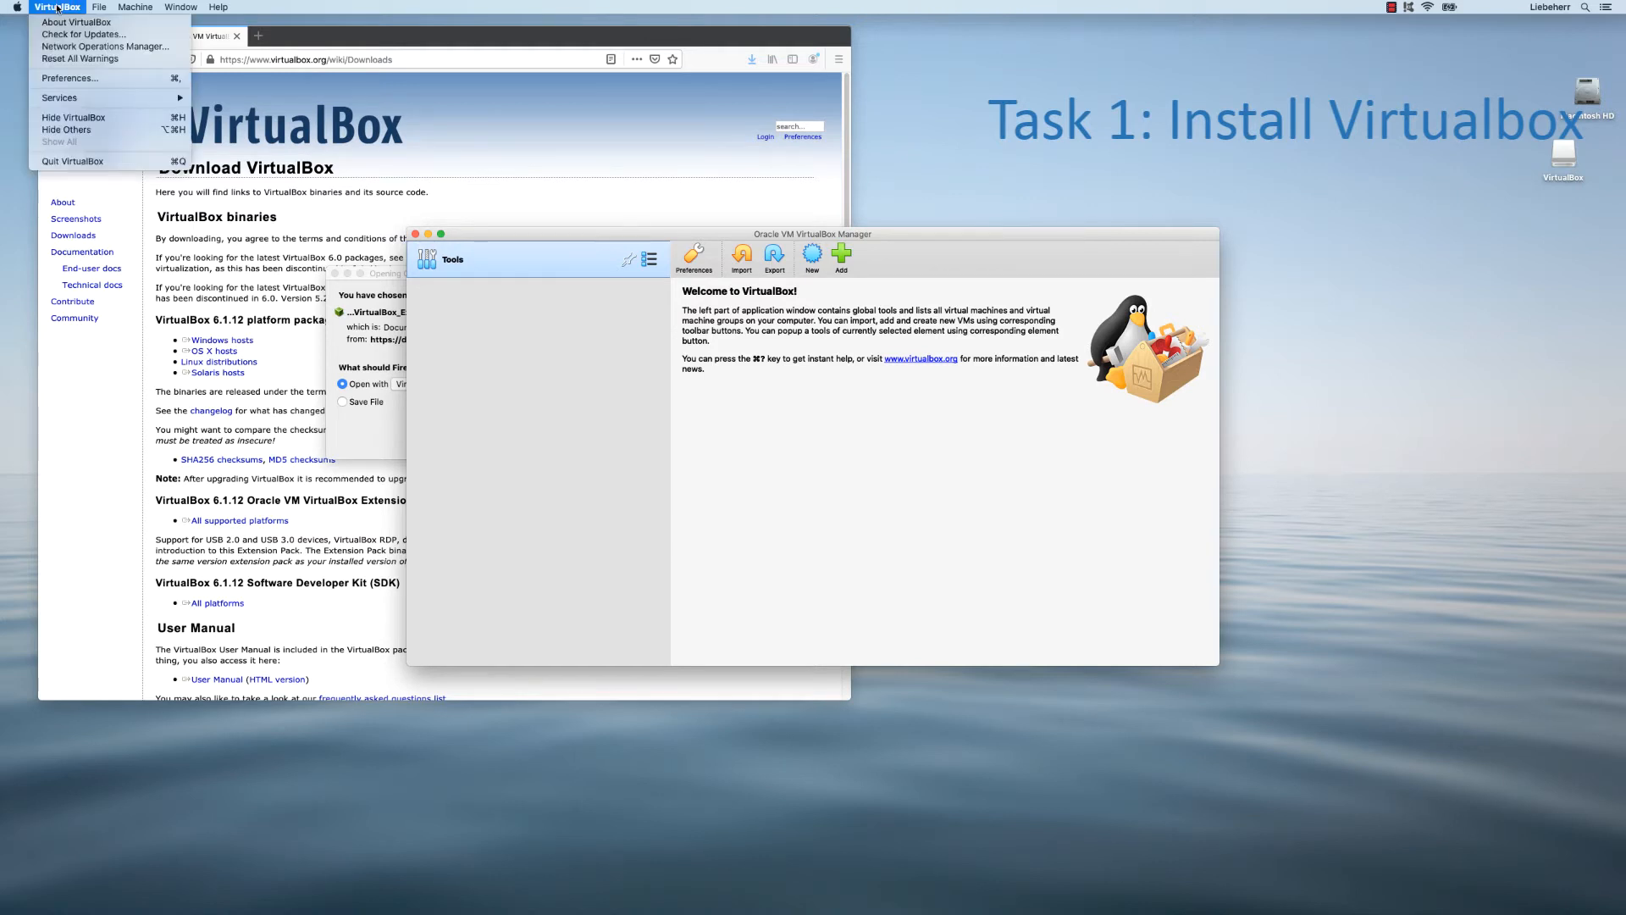
pyautogui.click(115, 162)
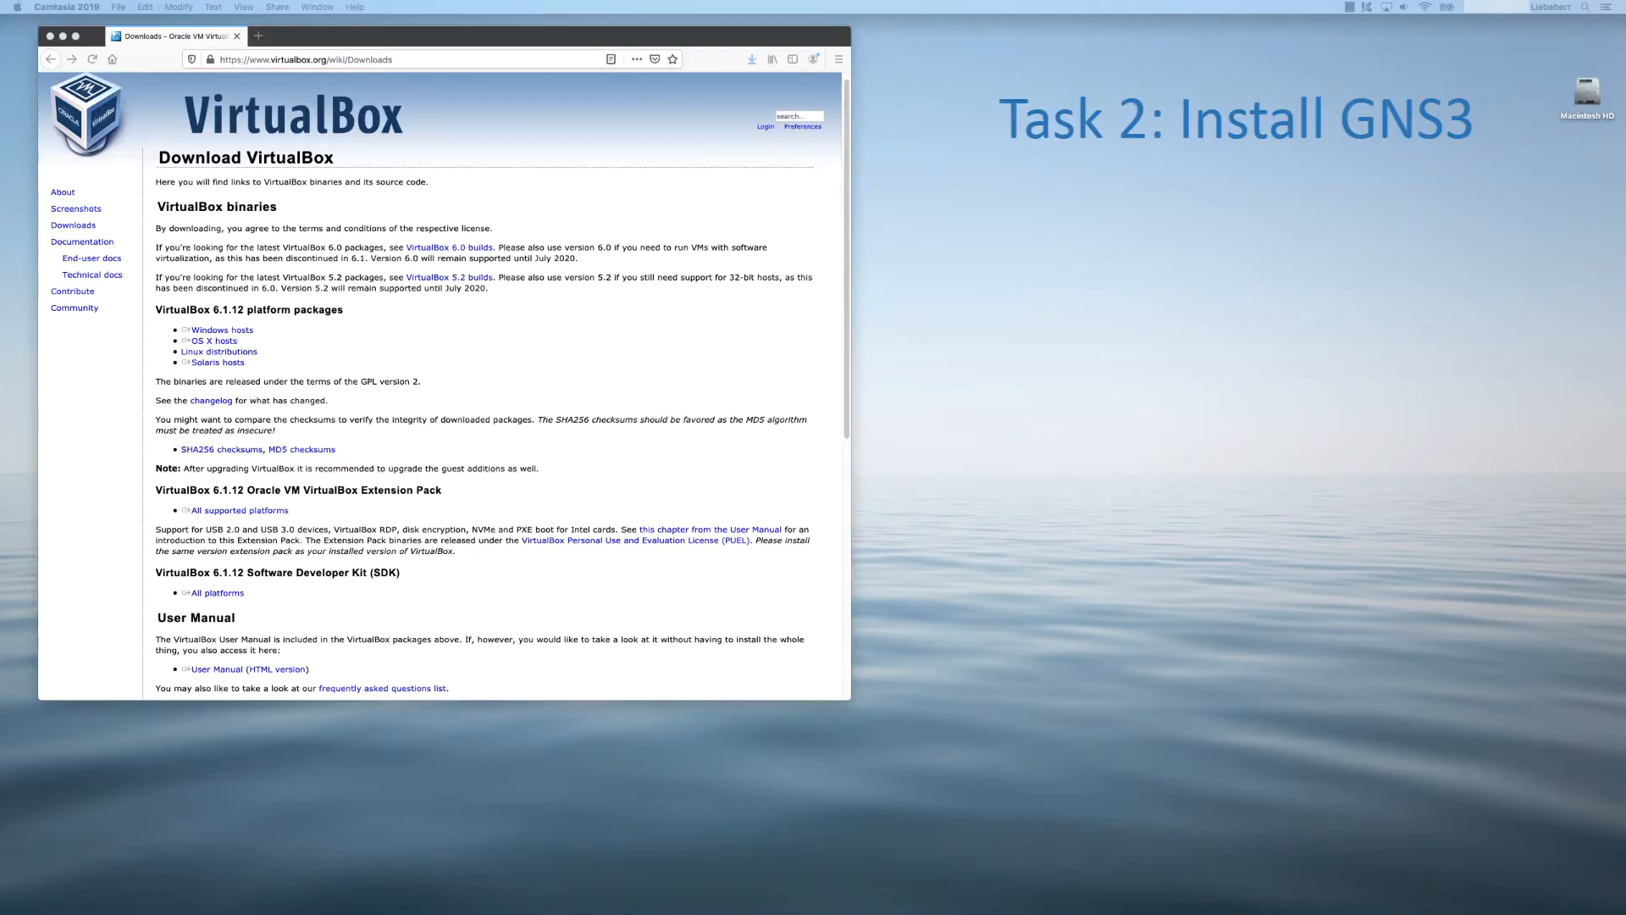
pyautogui.click(323, 57)
pyautogui.write('www')
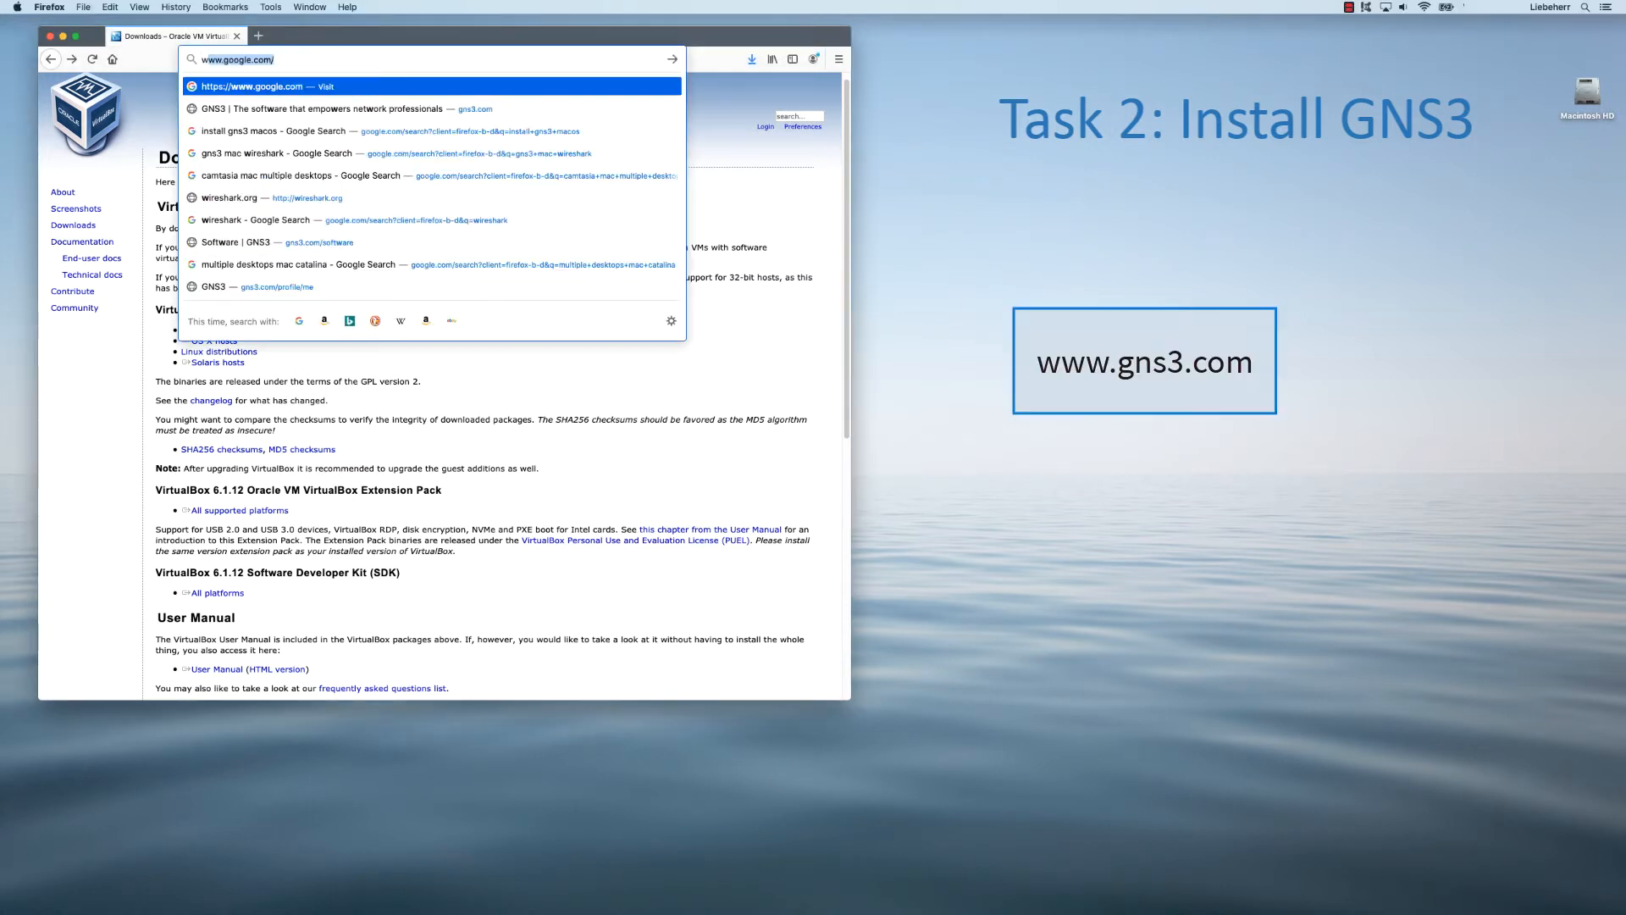
pyautogui.write('.gns4')
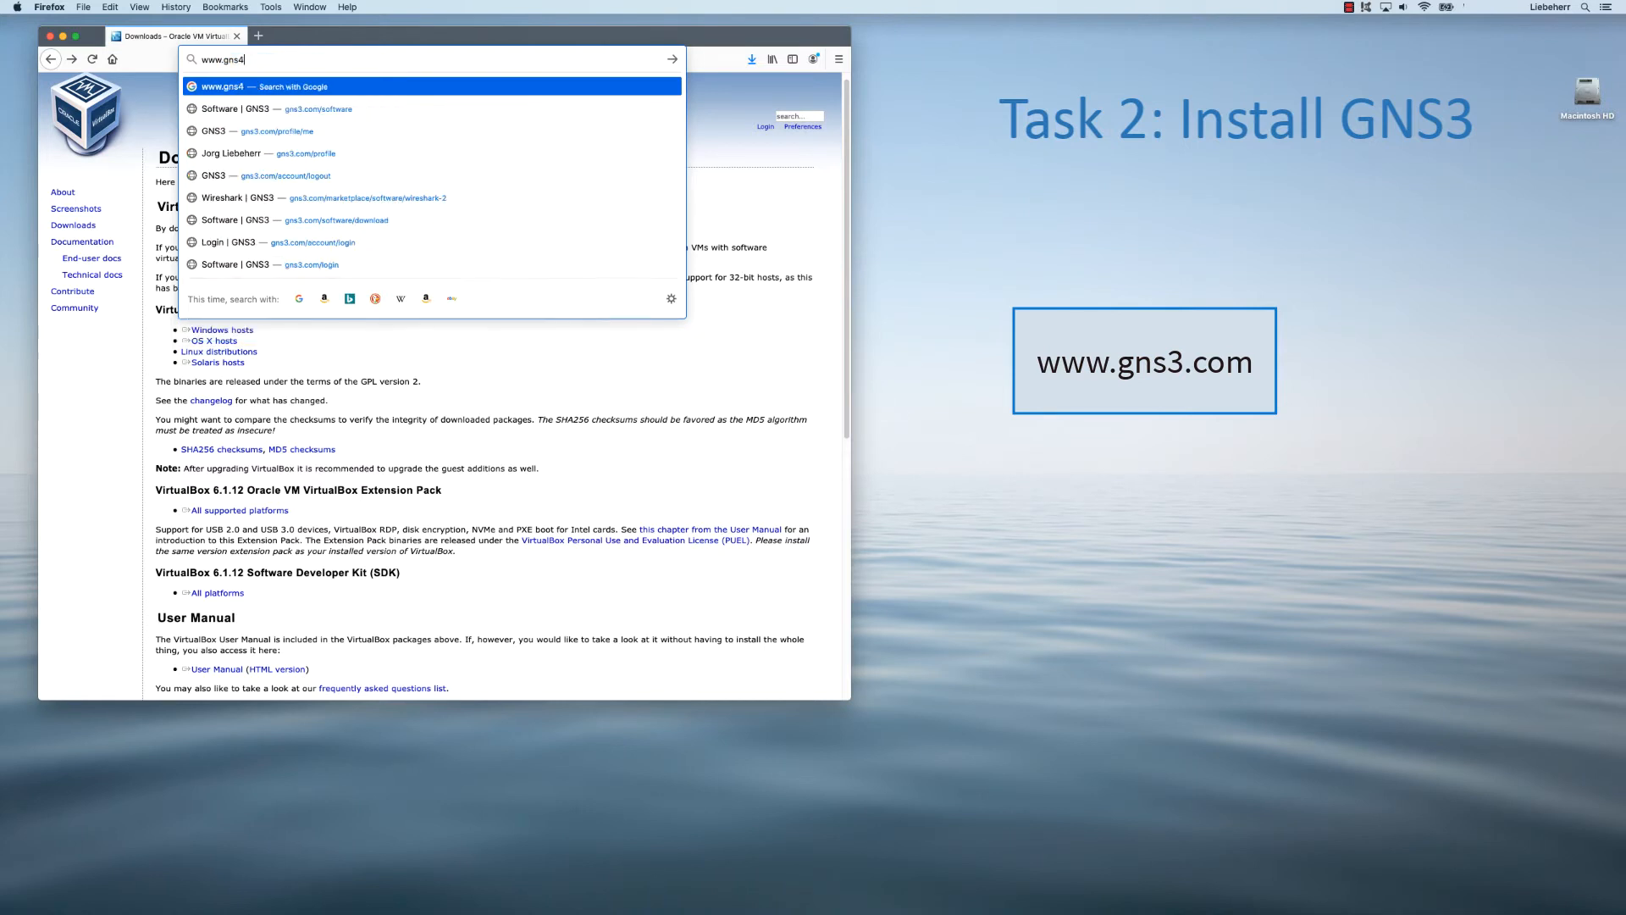
pyautogui.press('BackSpace')
pyautogui.write('3.com')
pyautogui.press('Return')
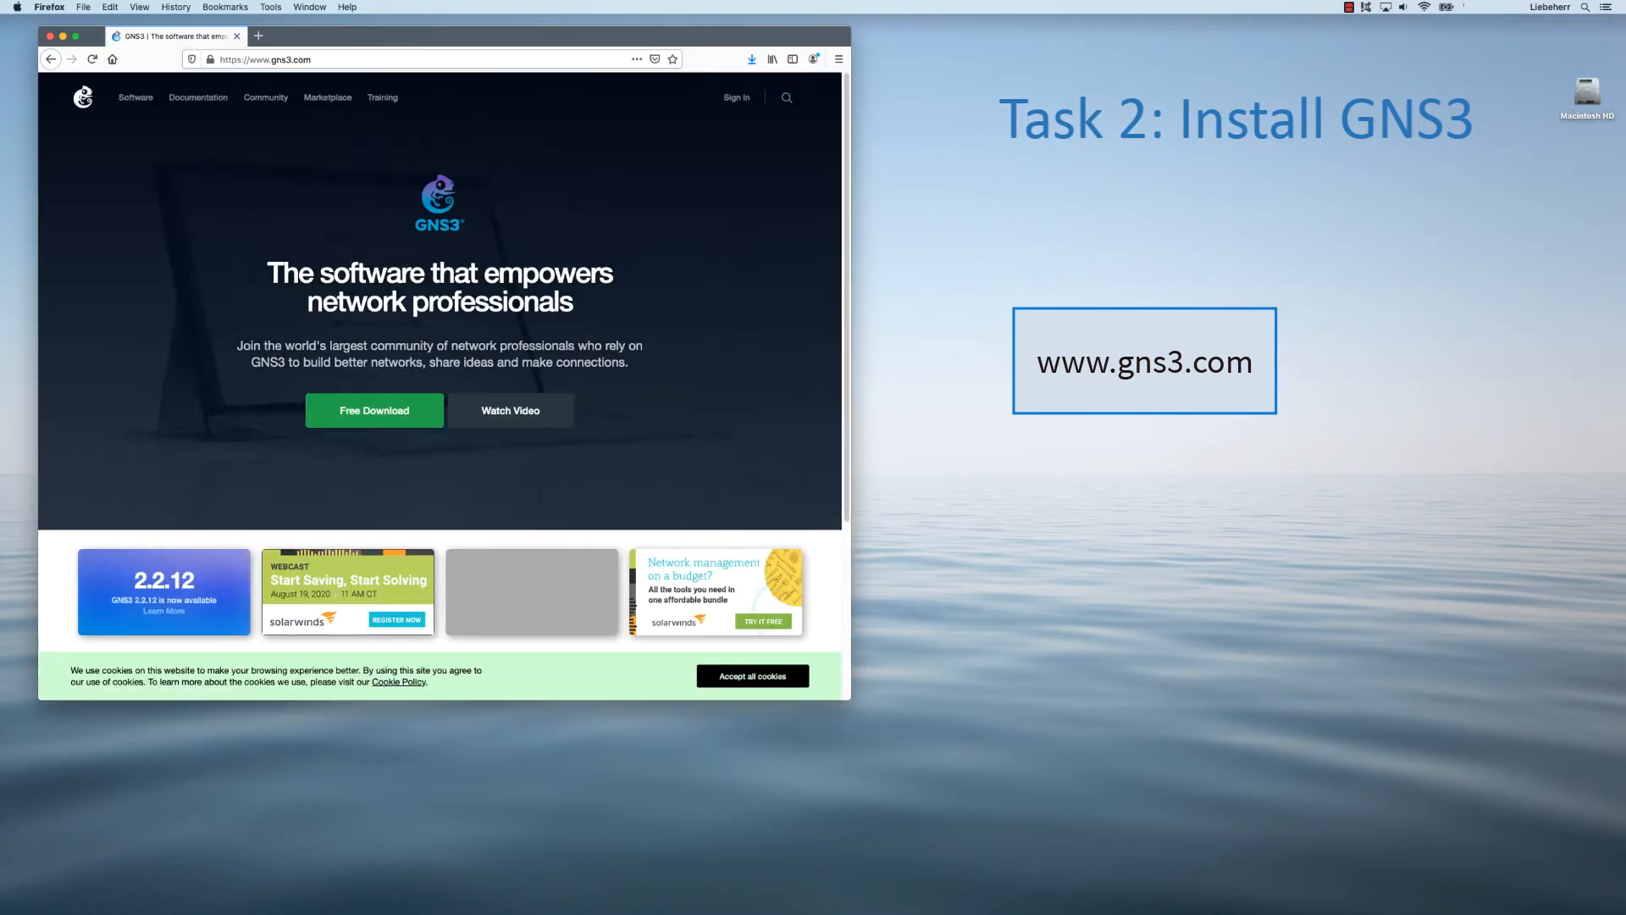
# Step: Sign in to the GNS3 community account and download GNS3-2.2.12.dmg, opening it with DiskImageMounter
pyautogui.click(735, 100)
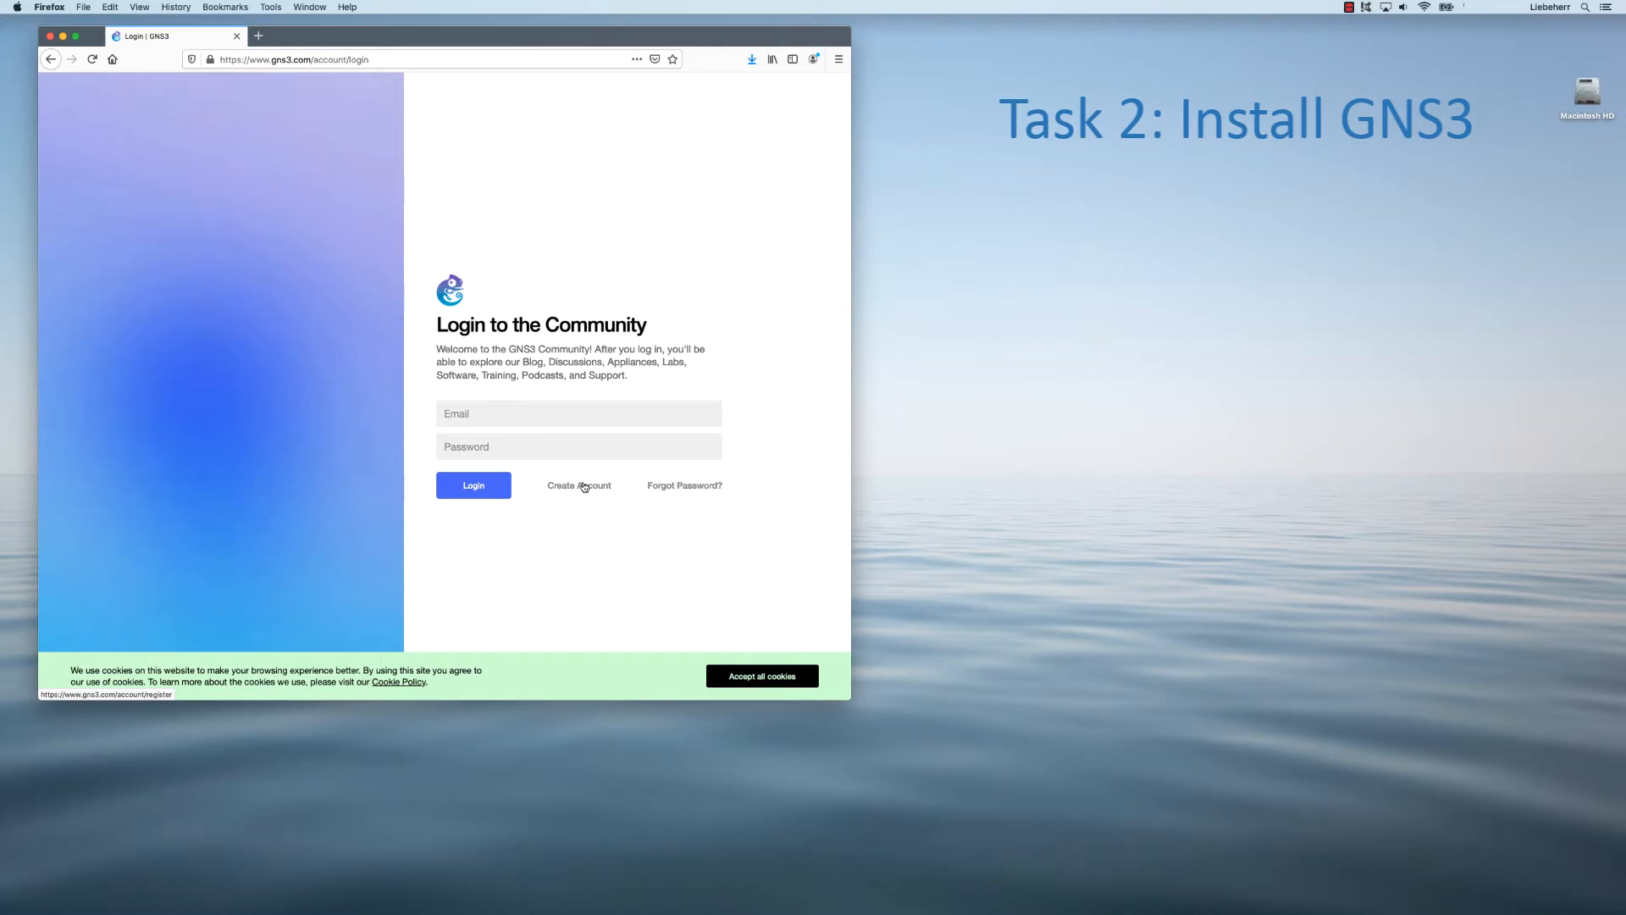
pyautogui.click(535, 415)
pyautogui.write('liebeherr')
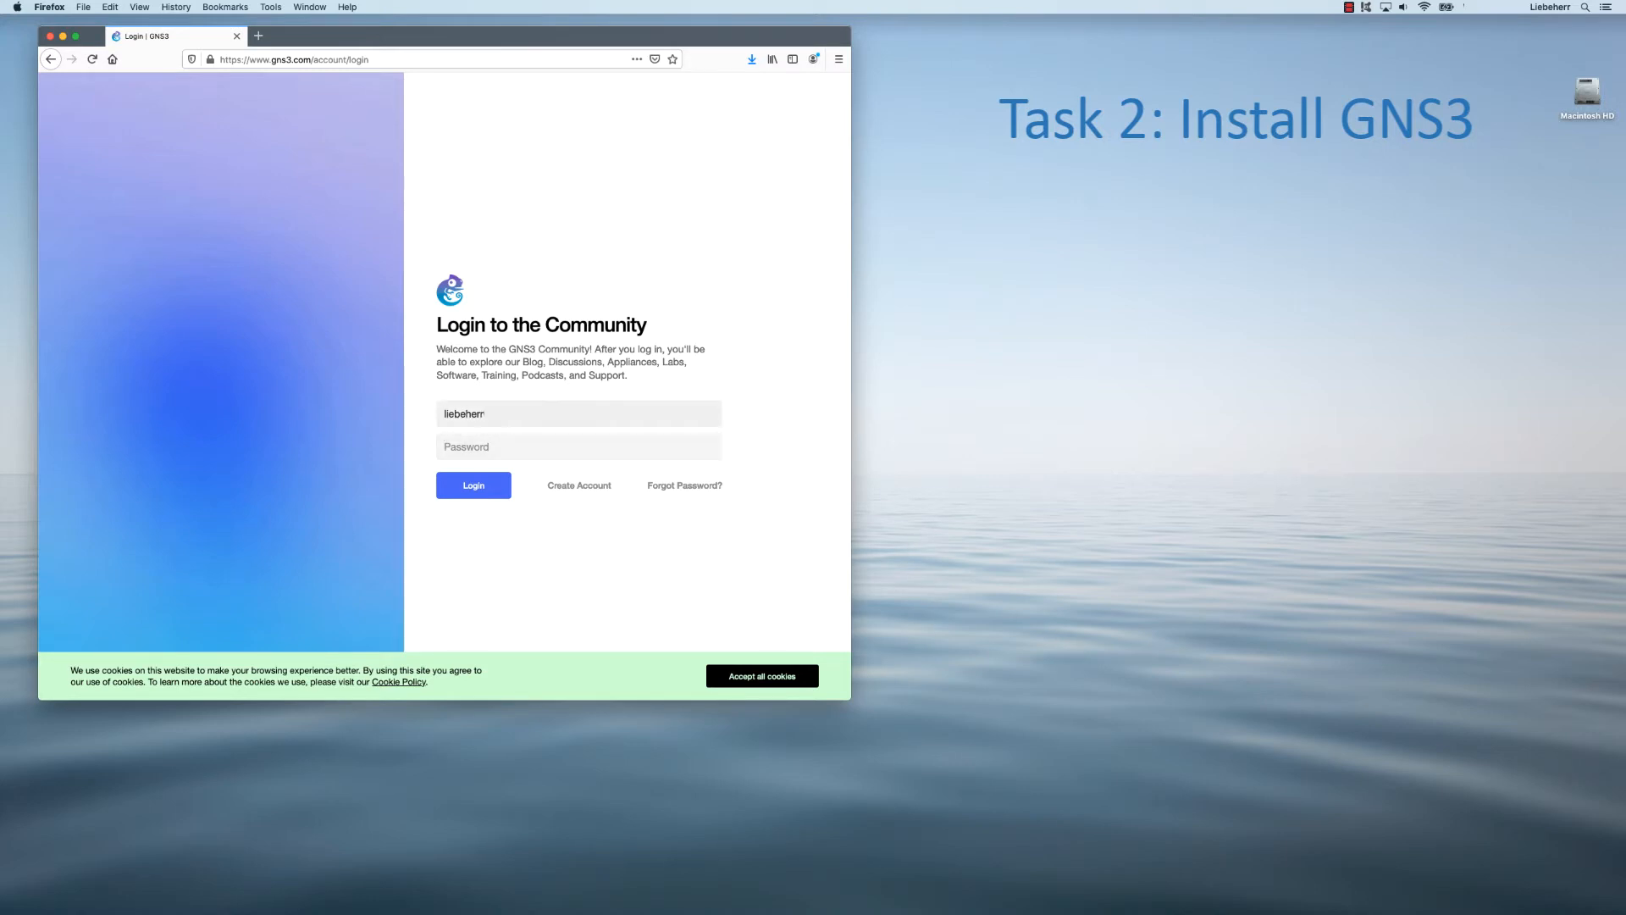
pyautogui.write('••')
pyautogui.click(482, 490)
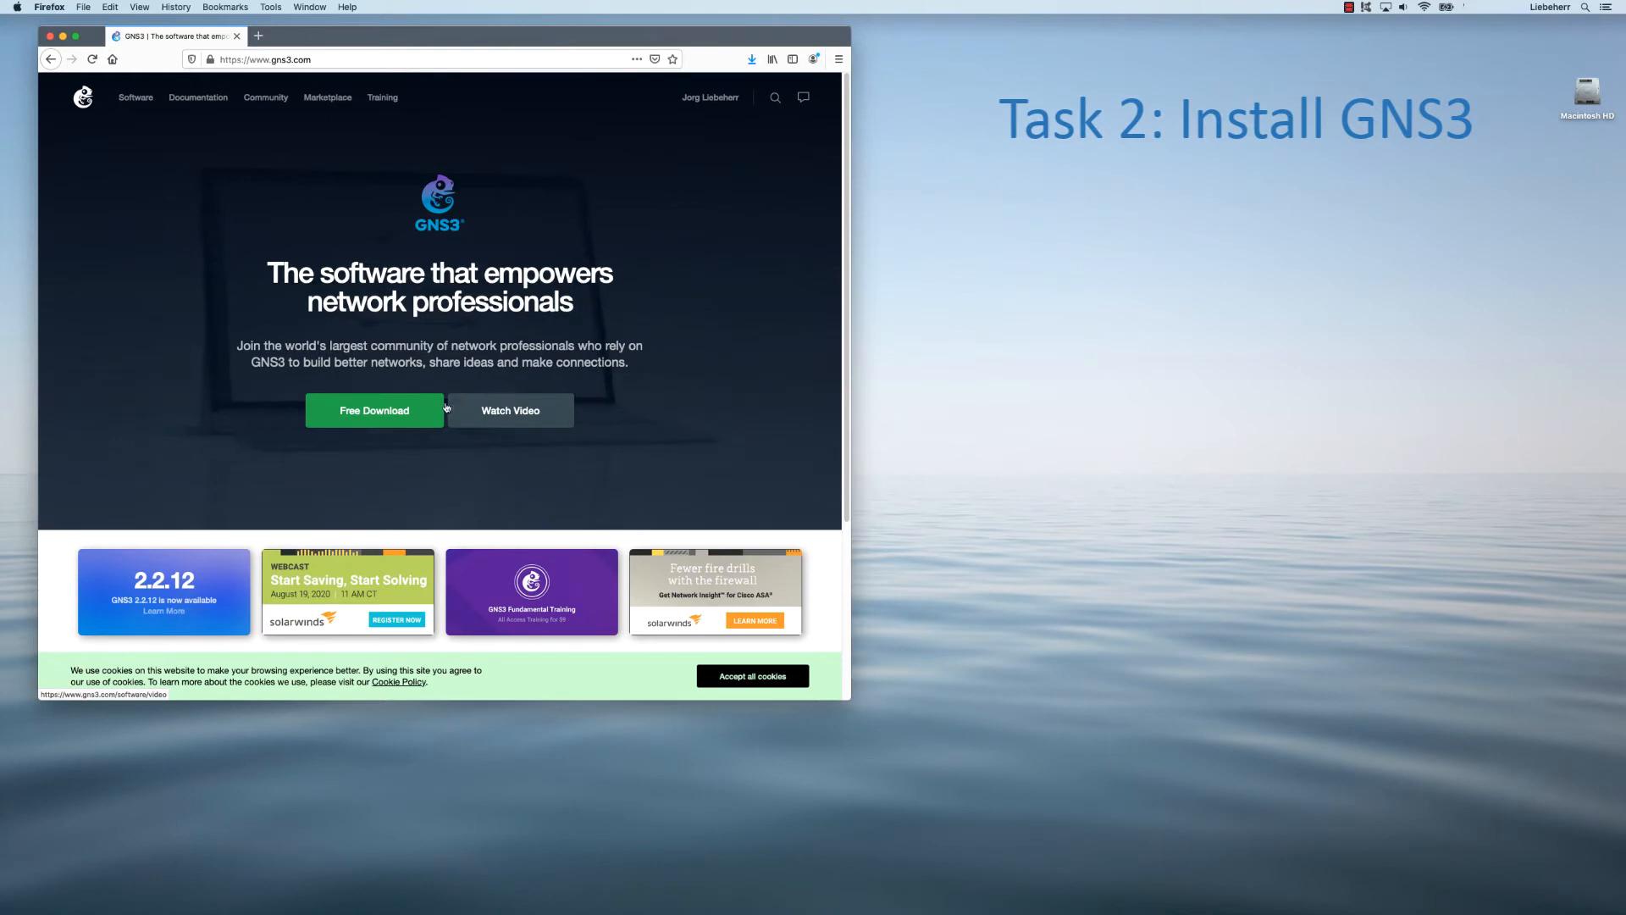
pyautogui.click(361, 417)
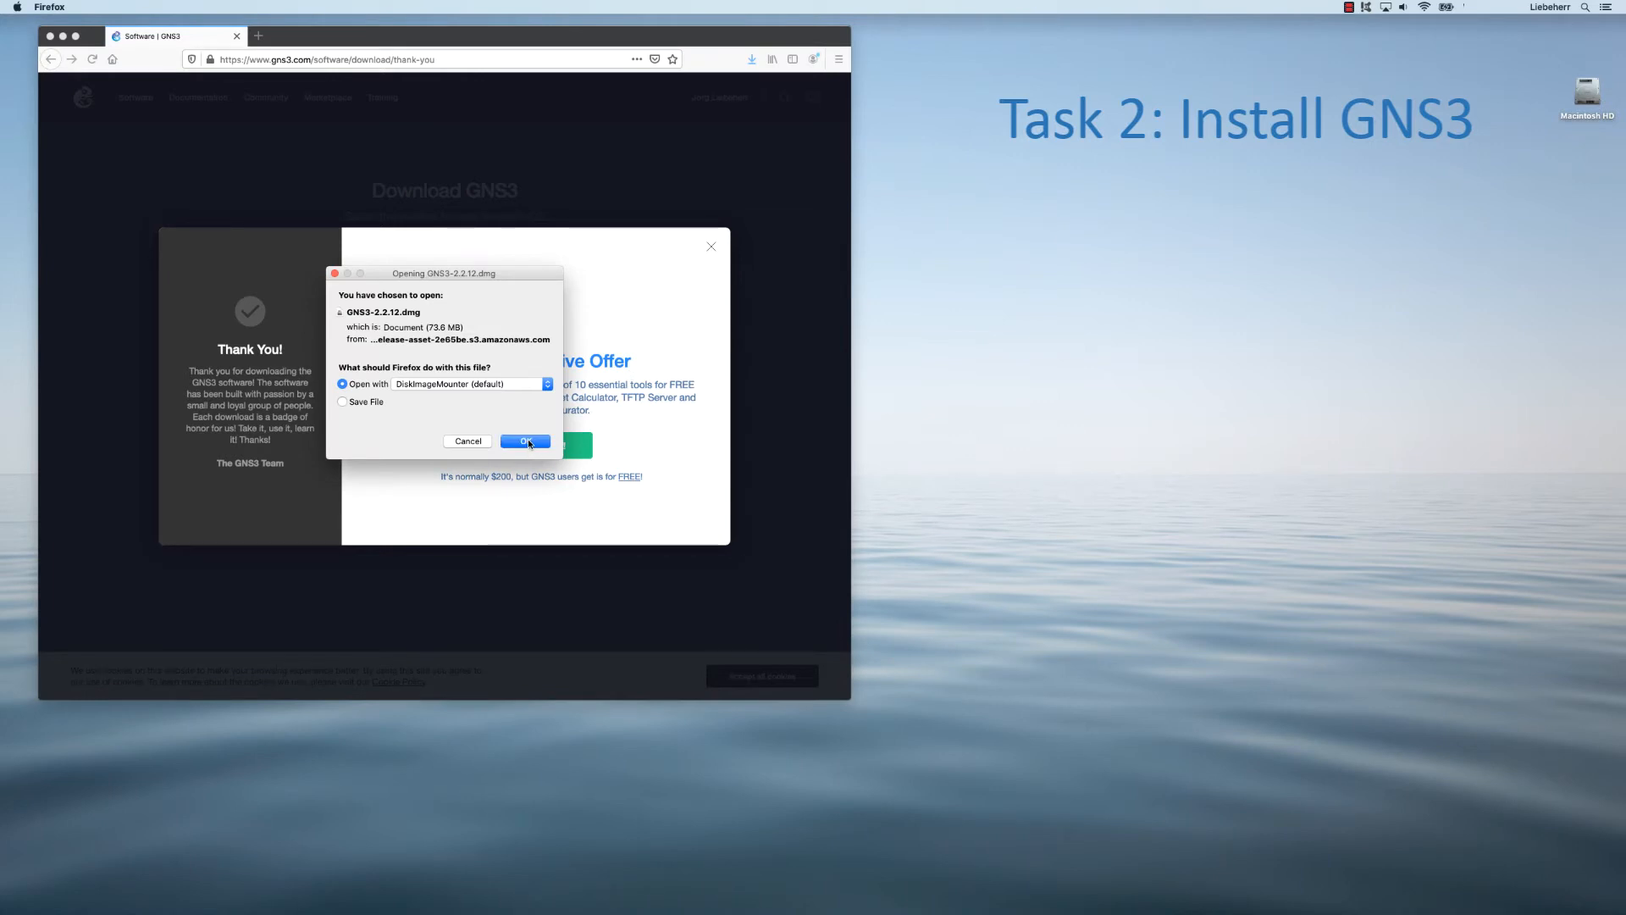
pyautogui.click(530, 441)
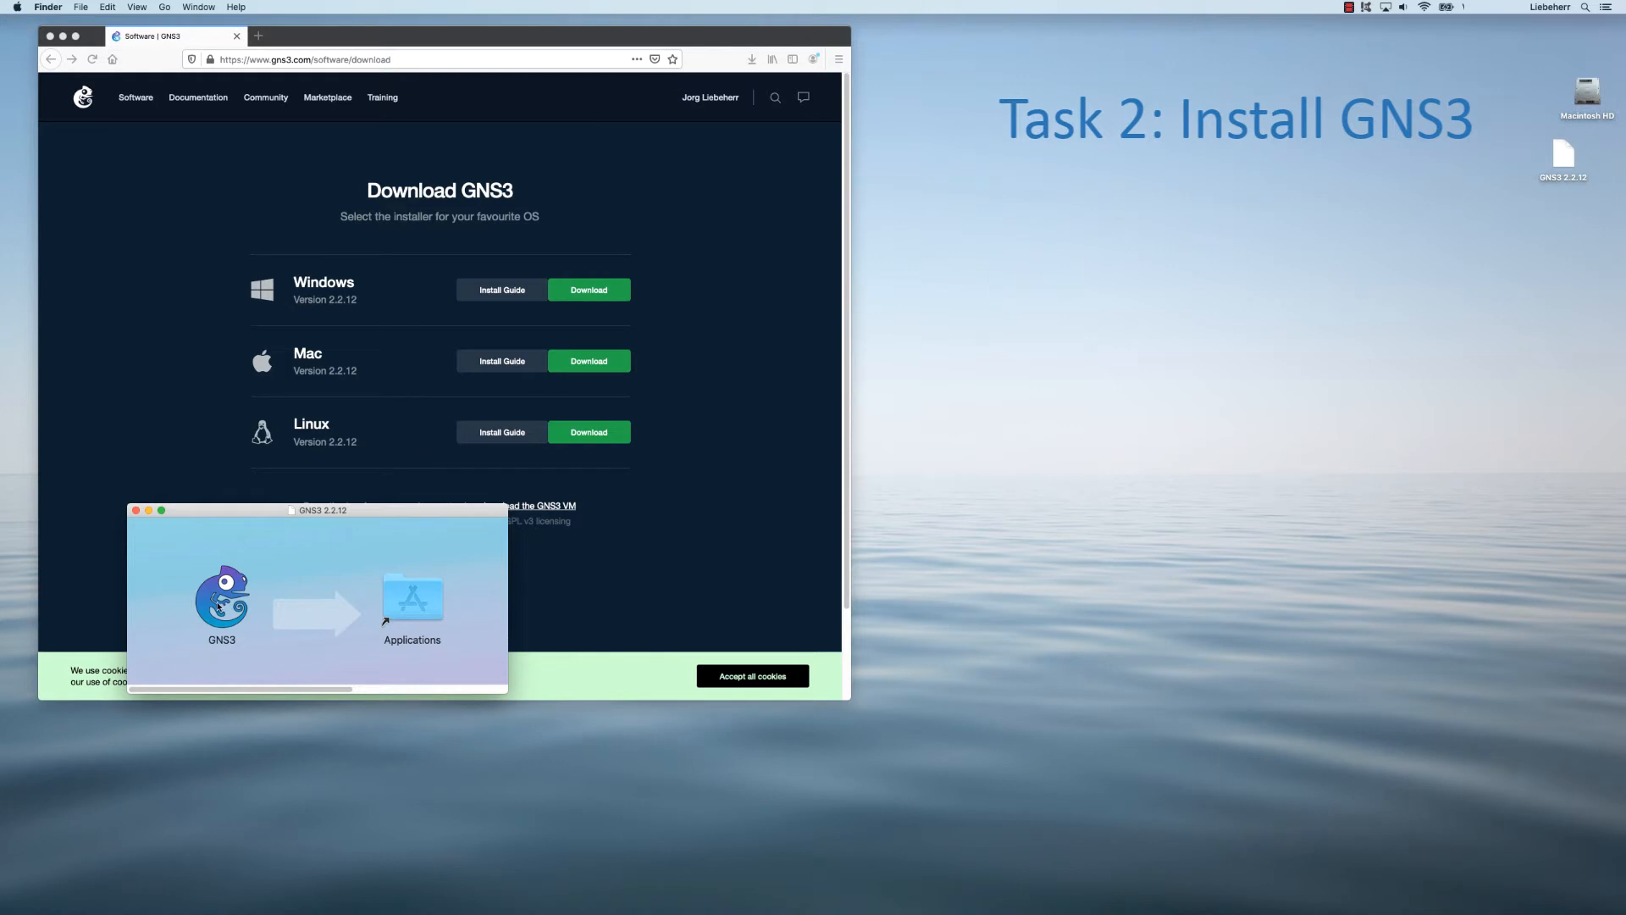
# Step: Drag GNS3 into Applications and launch it, allowing it past the Gatekeeper warning
pyautogui.moveTo(217, 606); pyautogui.dragTo(412, 609)
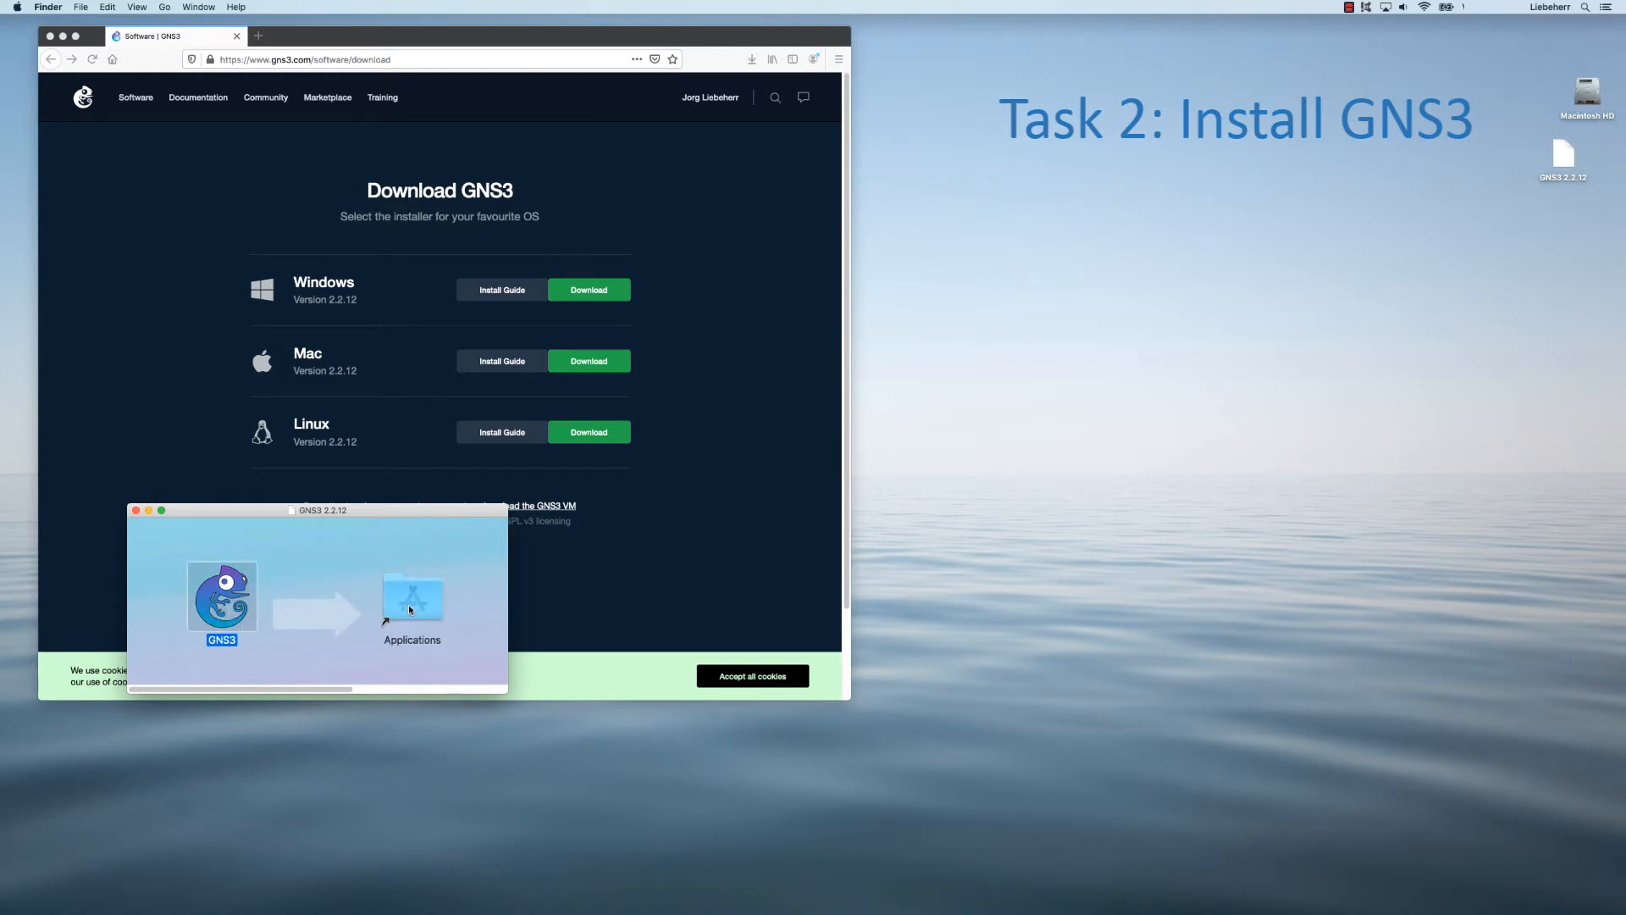
pyautogui.moveTo(410, 608); pyautogui.dragTo(410, 608)
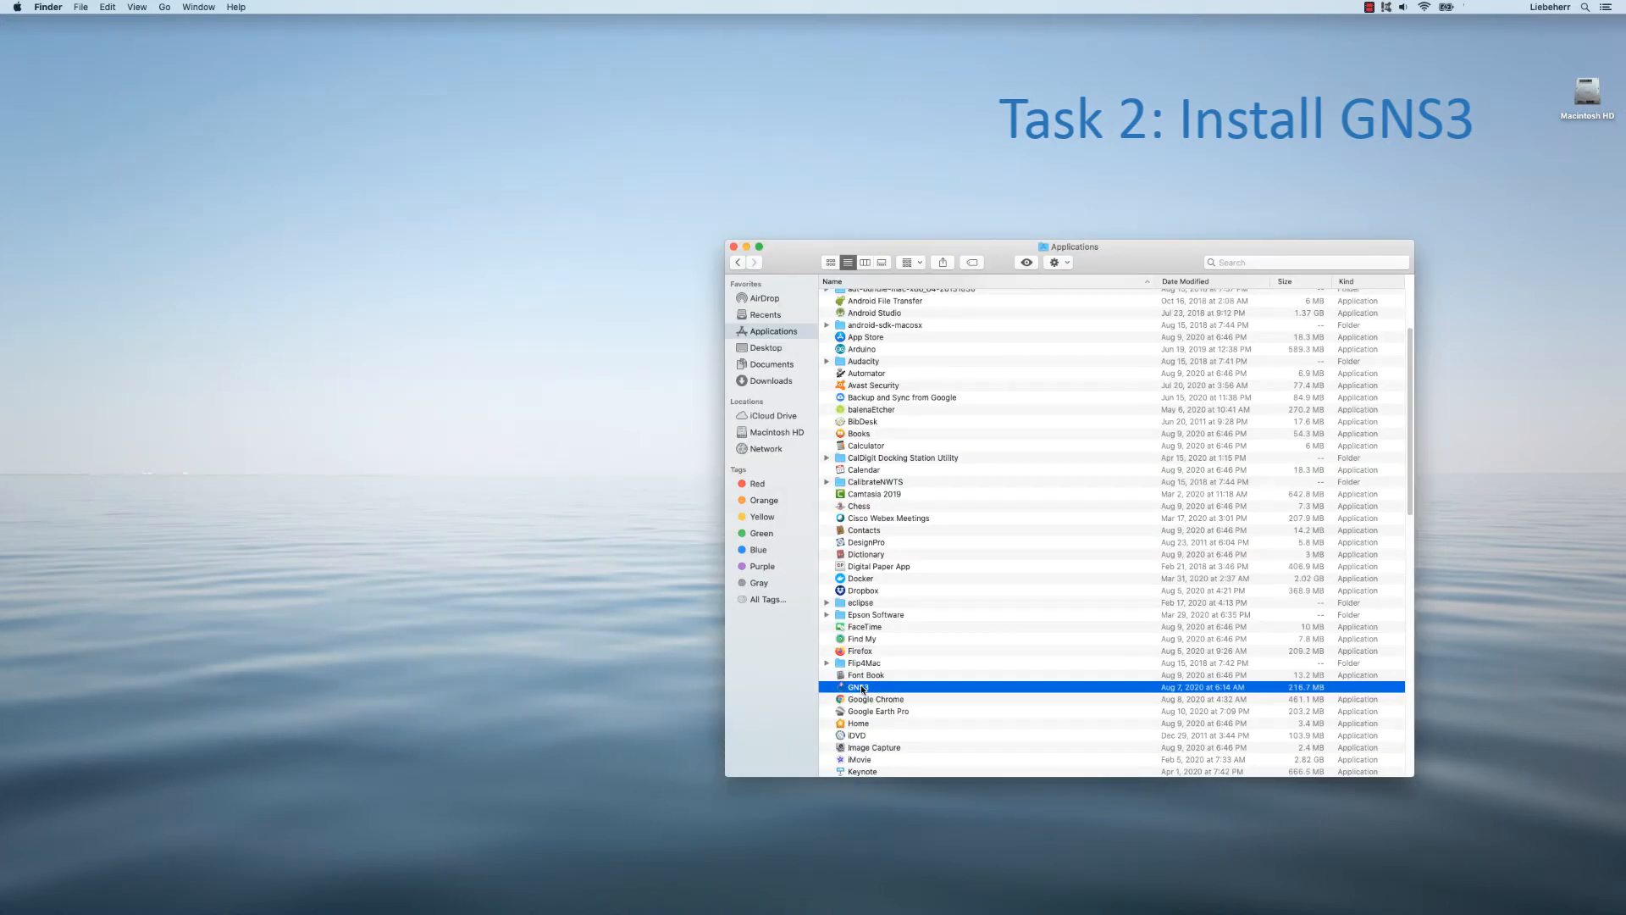
pyautogui.doubleClick(859, 687)
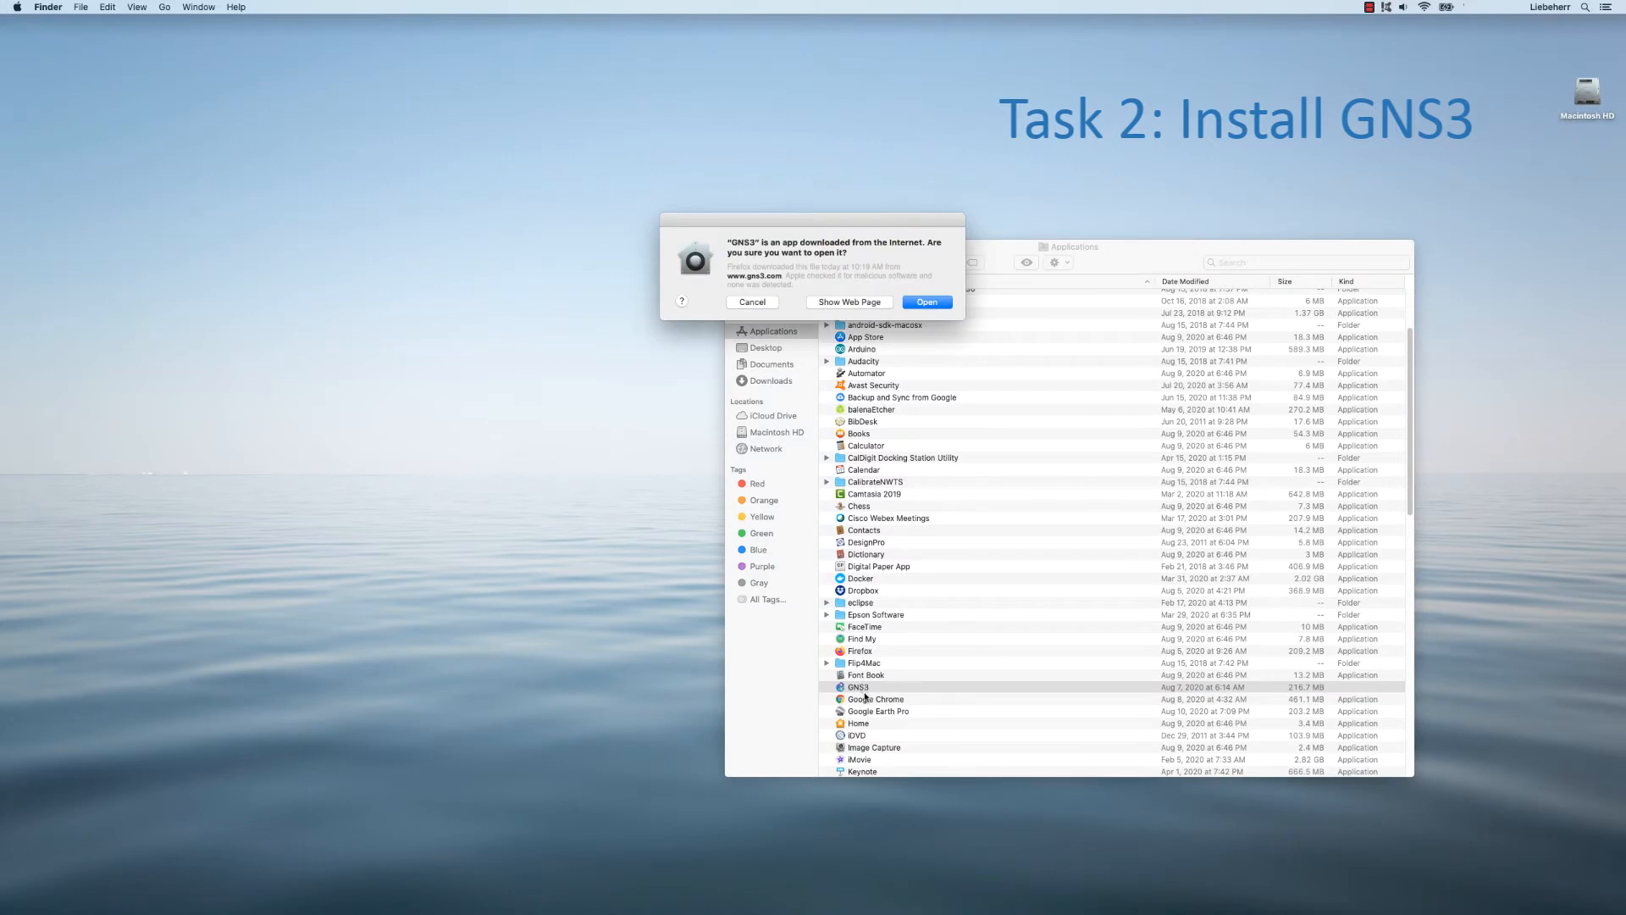
pyautogui.click(930, 303)
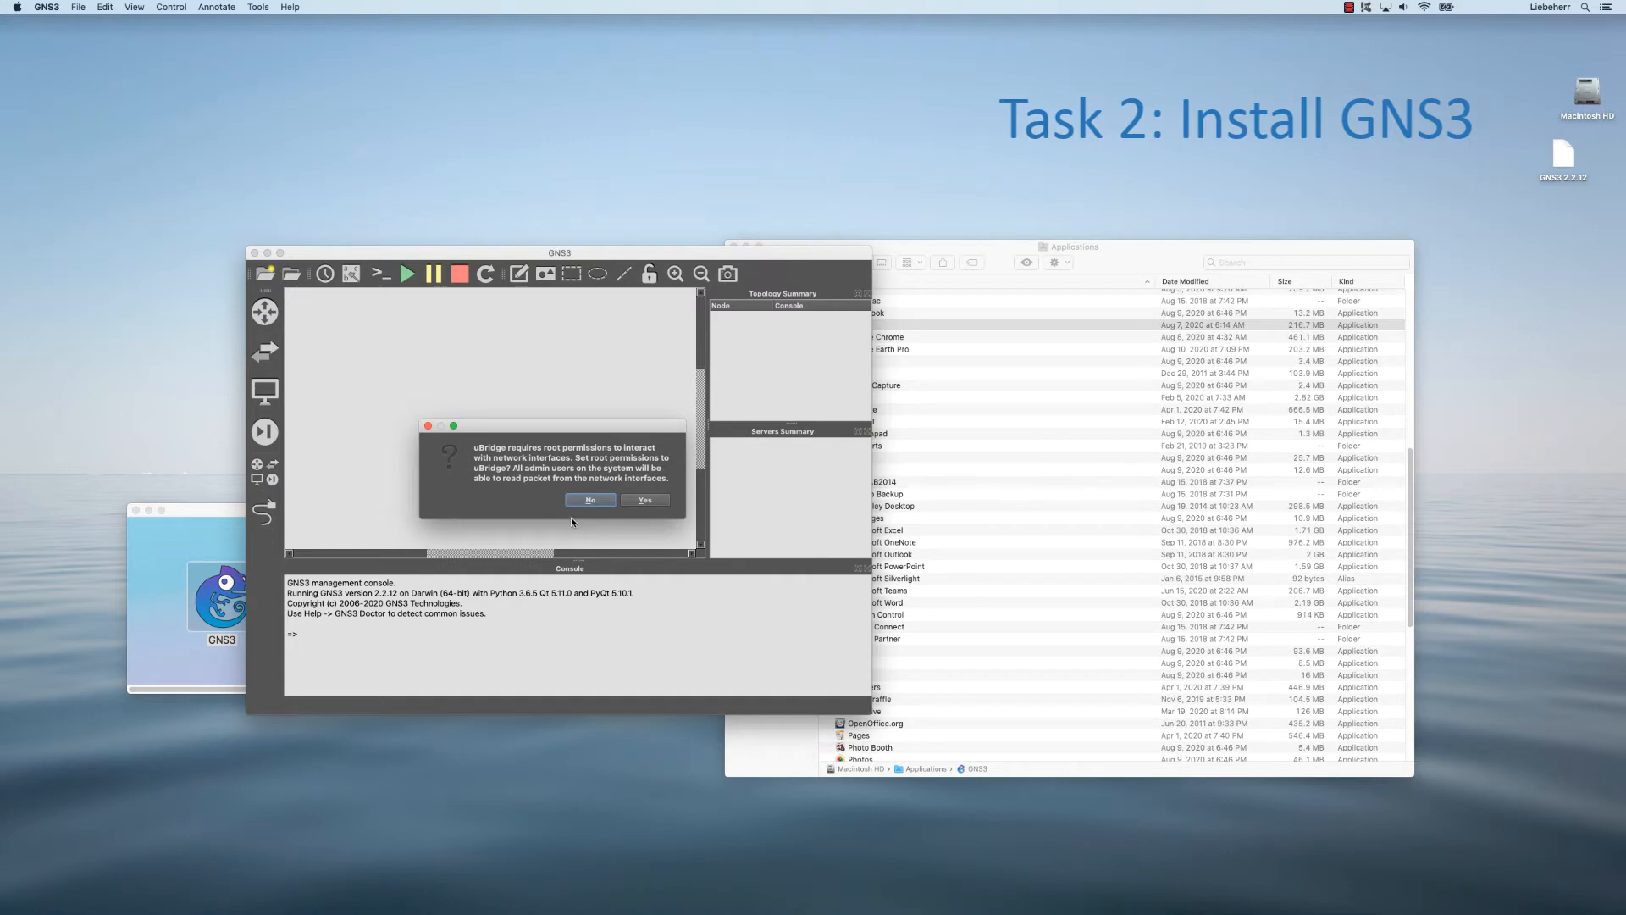
# Step: Give uBridge root permissions using the admin password, then cancel the new-project dialog
pyautogui.click(645, 501)
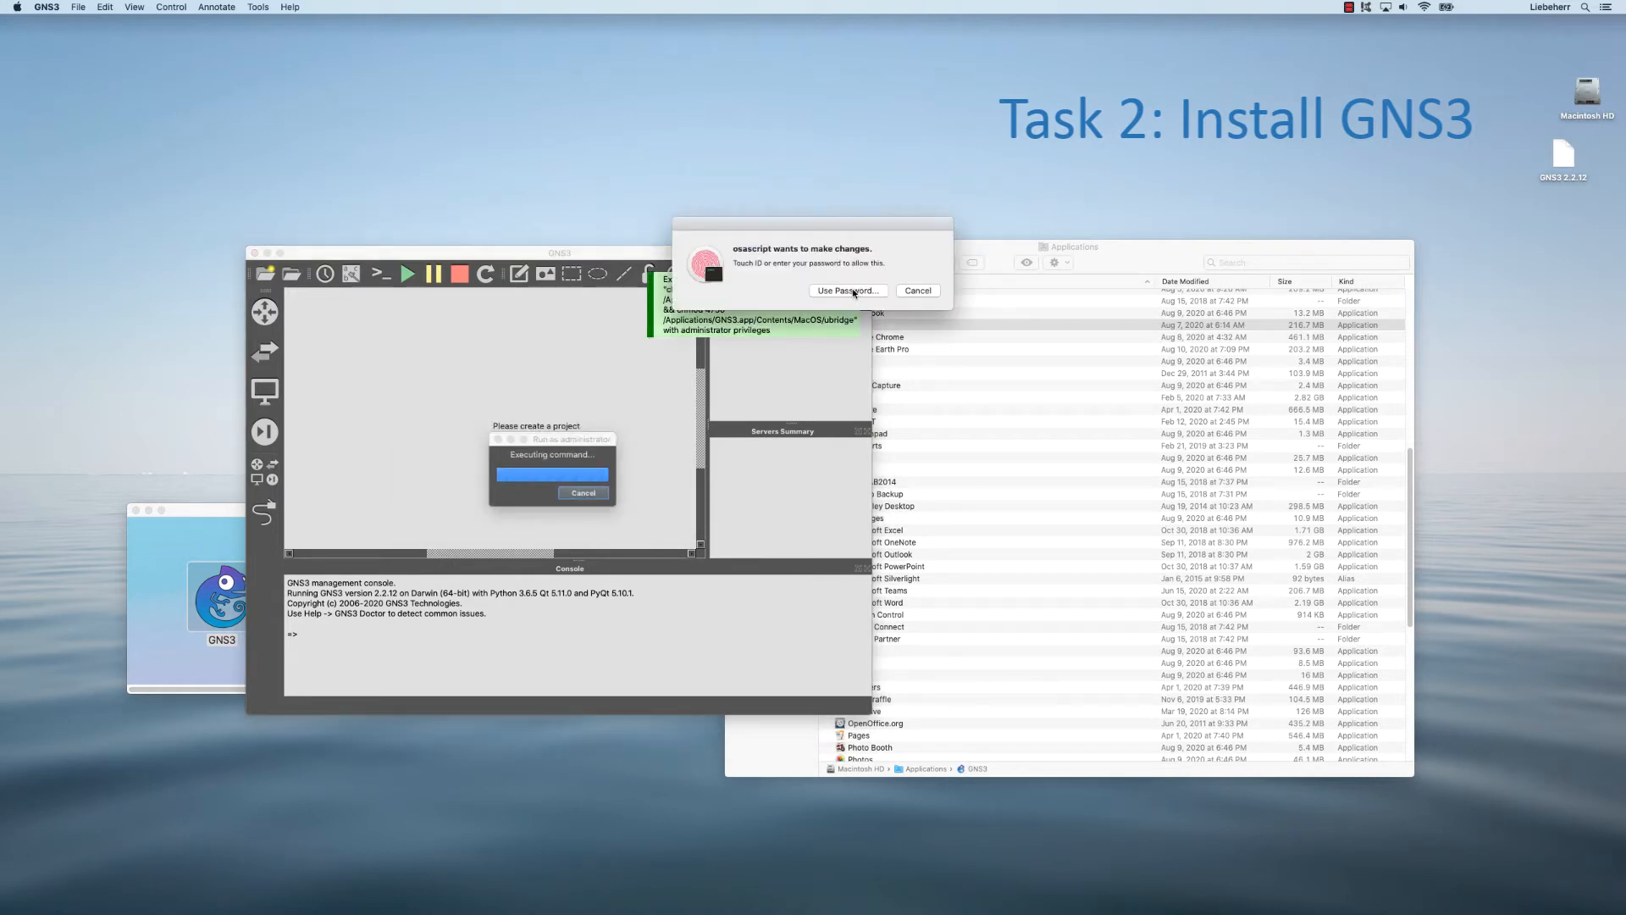
pyautogui.click(848, 290)
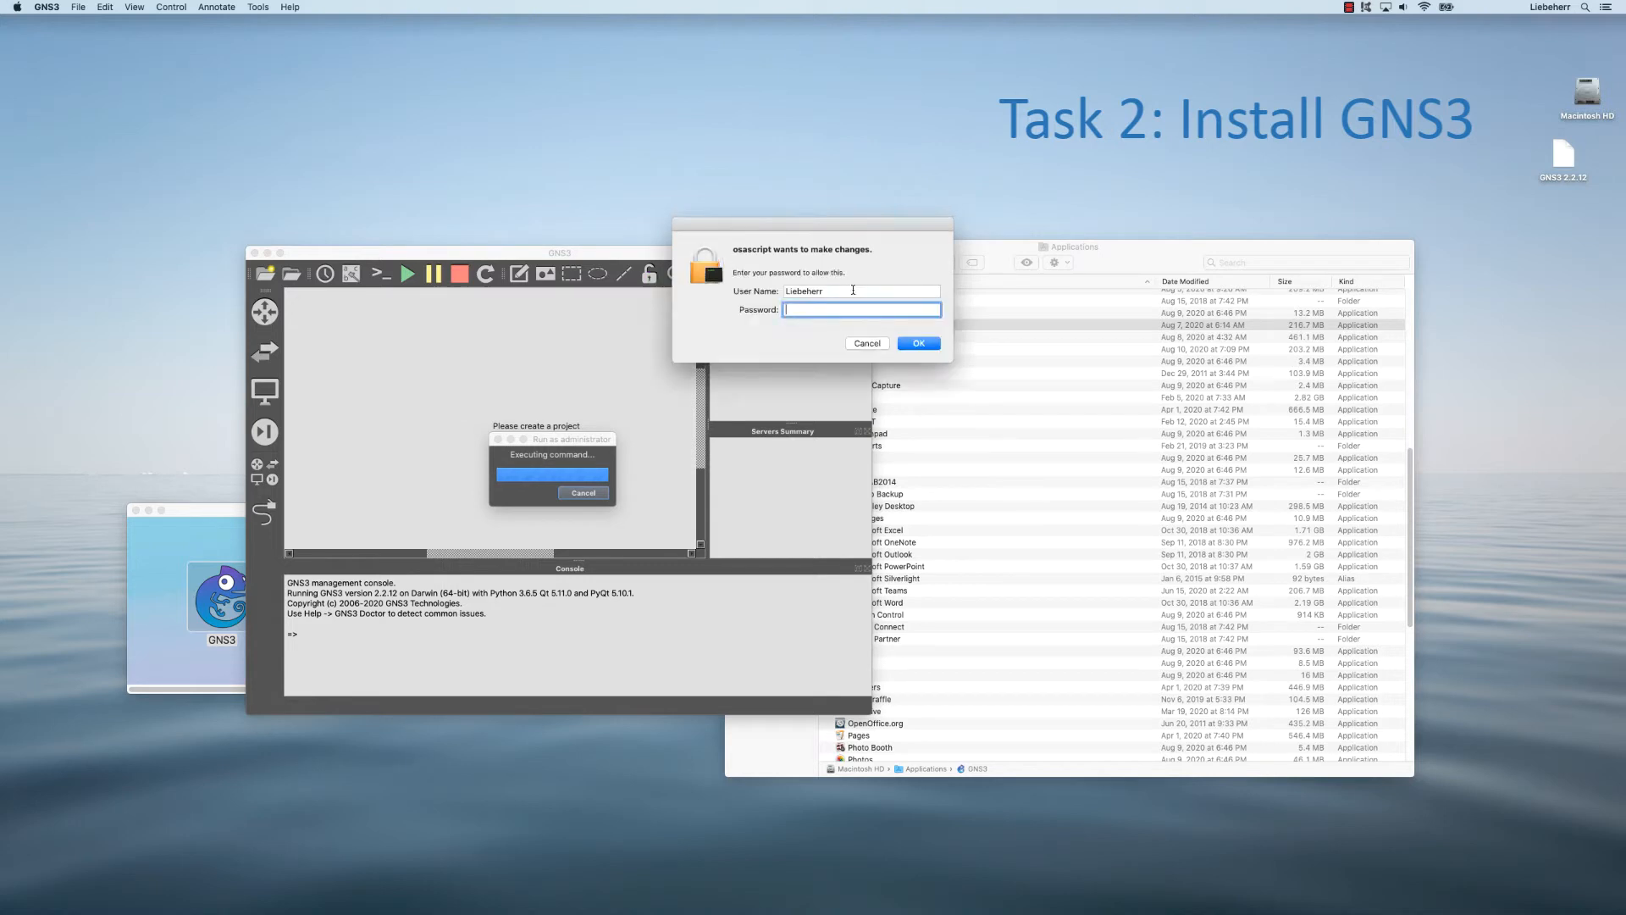
pyautogui.write('********')
pyautogui.press('Return')
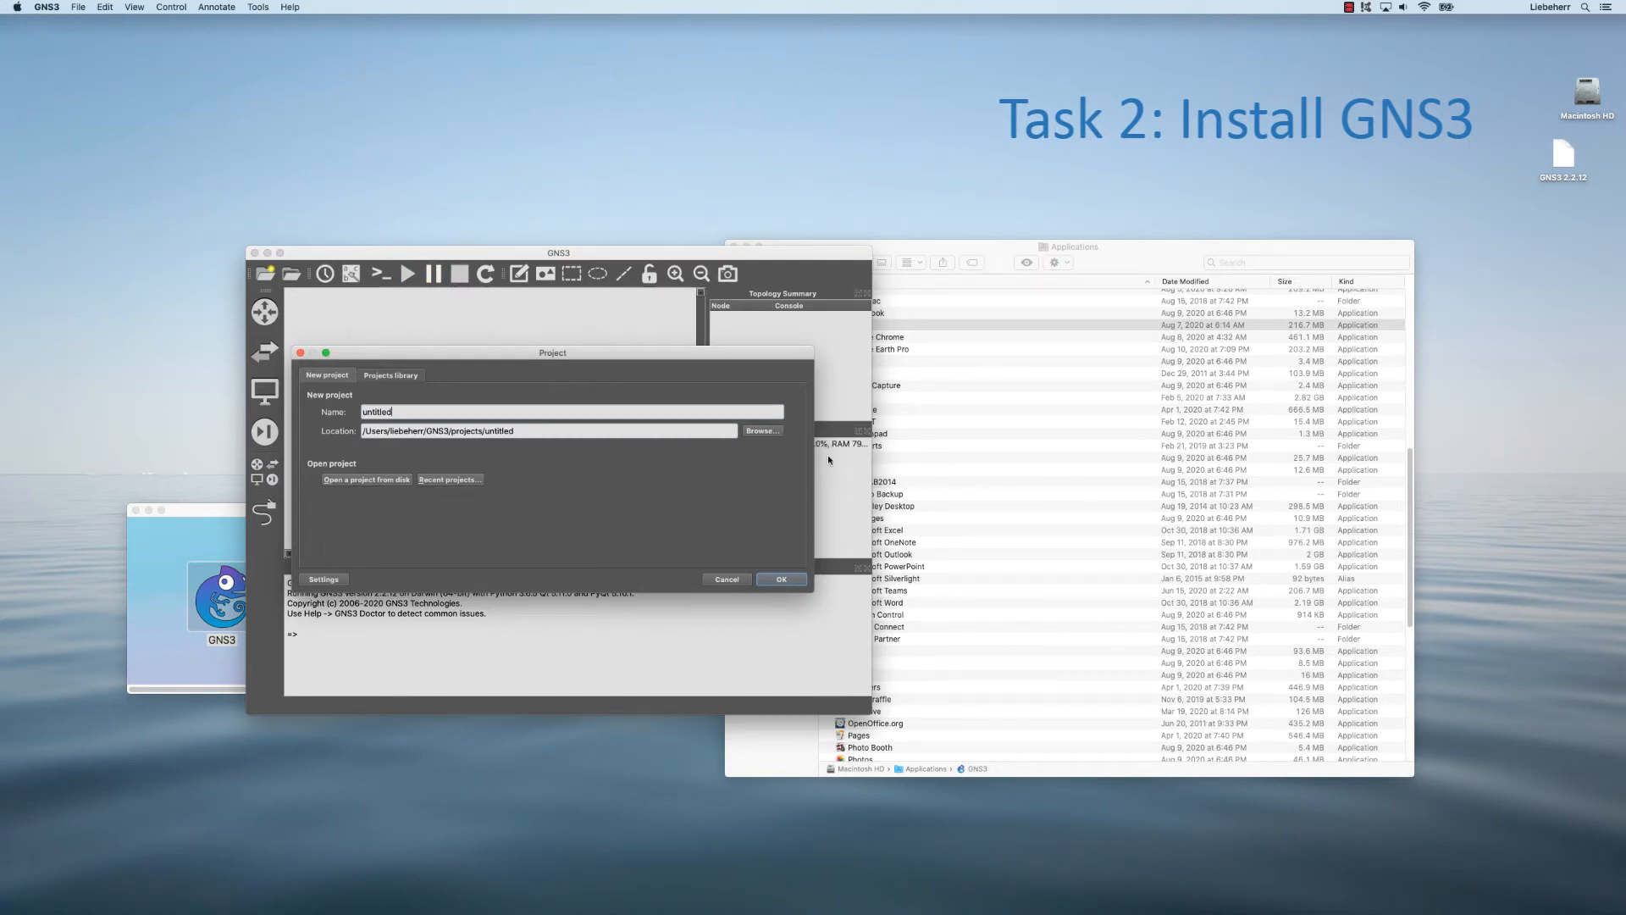
pyautogui.click(727, 580)
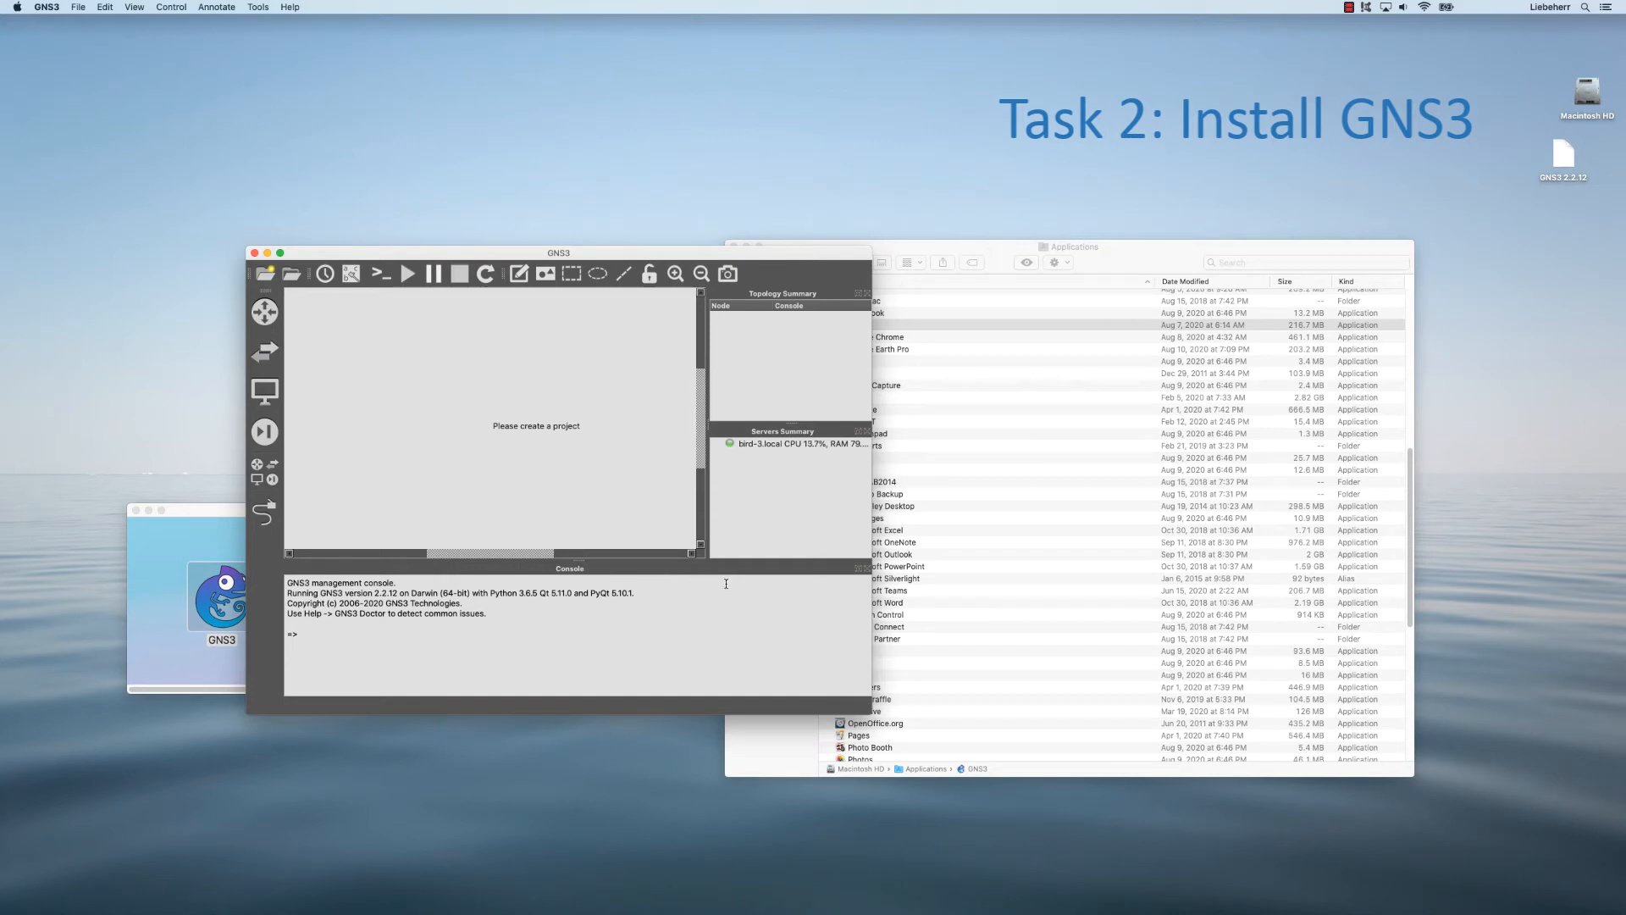
# Step: Open and cancel Help > Setup Wizard, check the local server's status, then quit GNS3
pyautogui.click(252, 10)
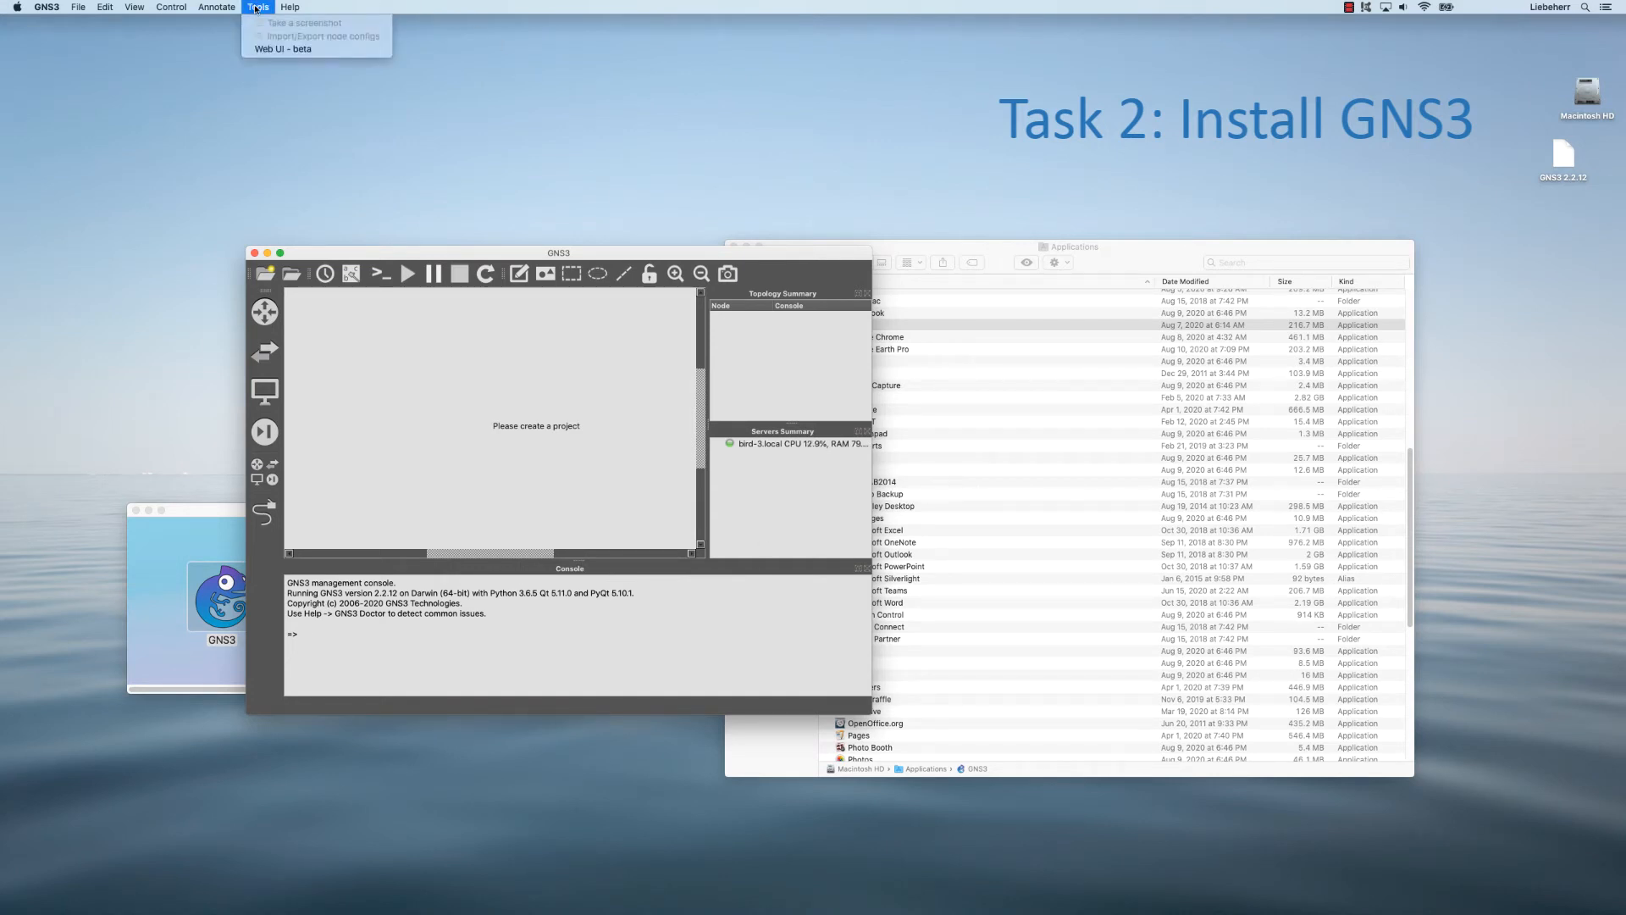
pyautogui.moveTo(289, 8)
pyautogui.click(307, 67)
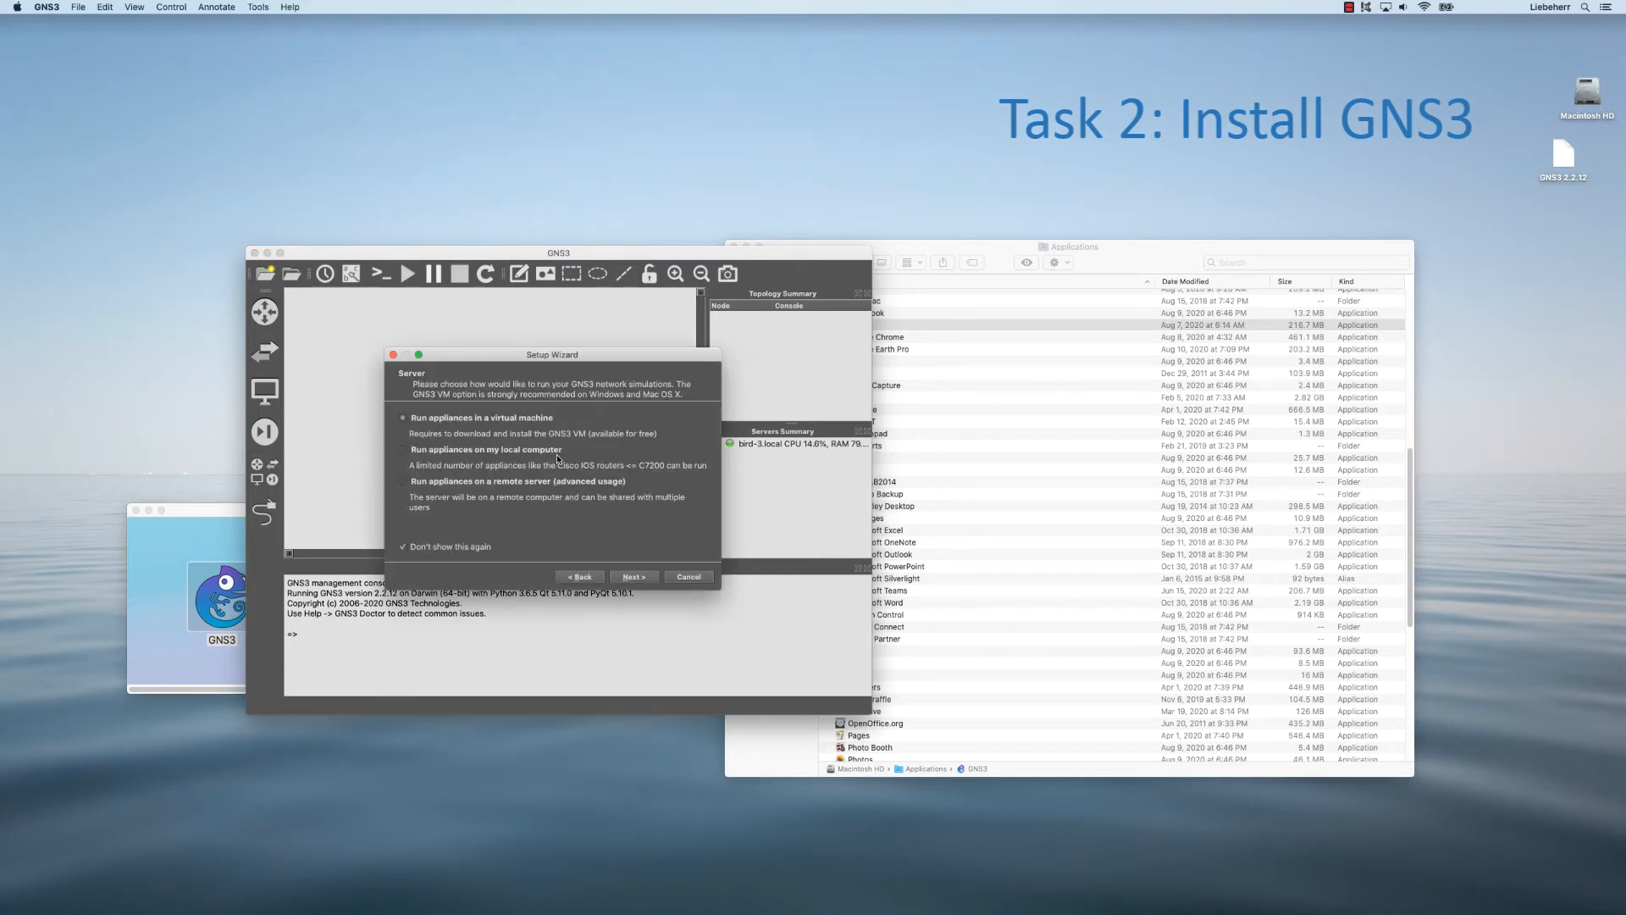
pyautogui.click(691, 575)
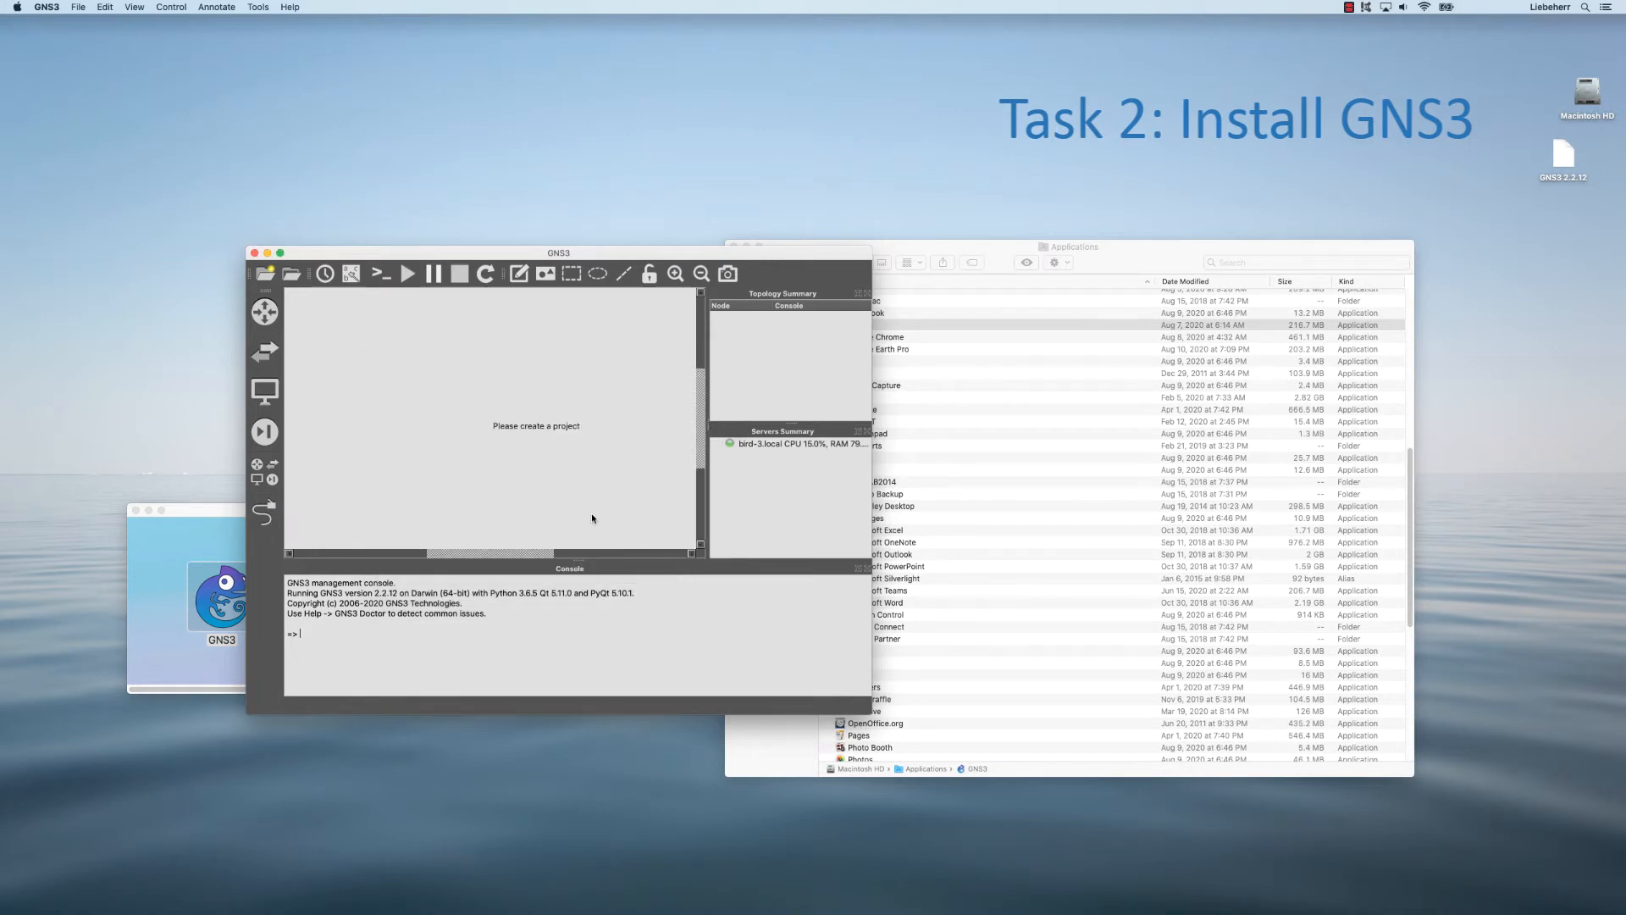
pyautogui.click(759, 442)
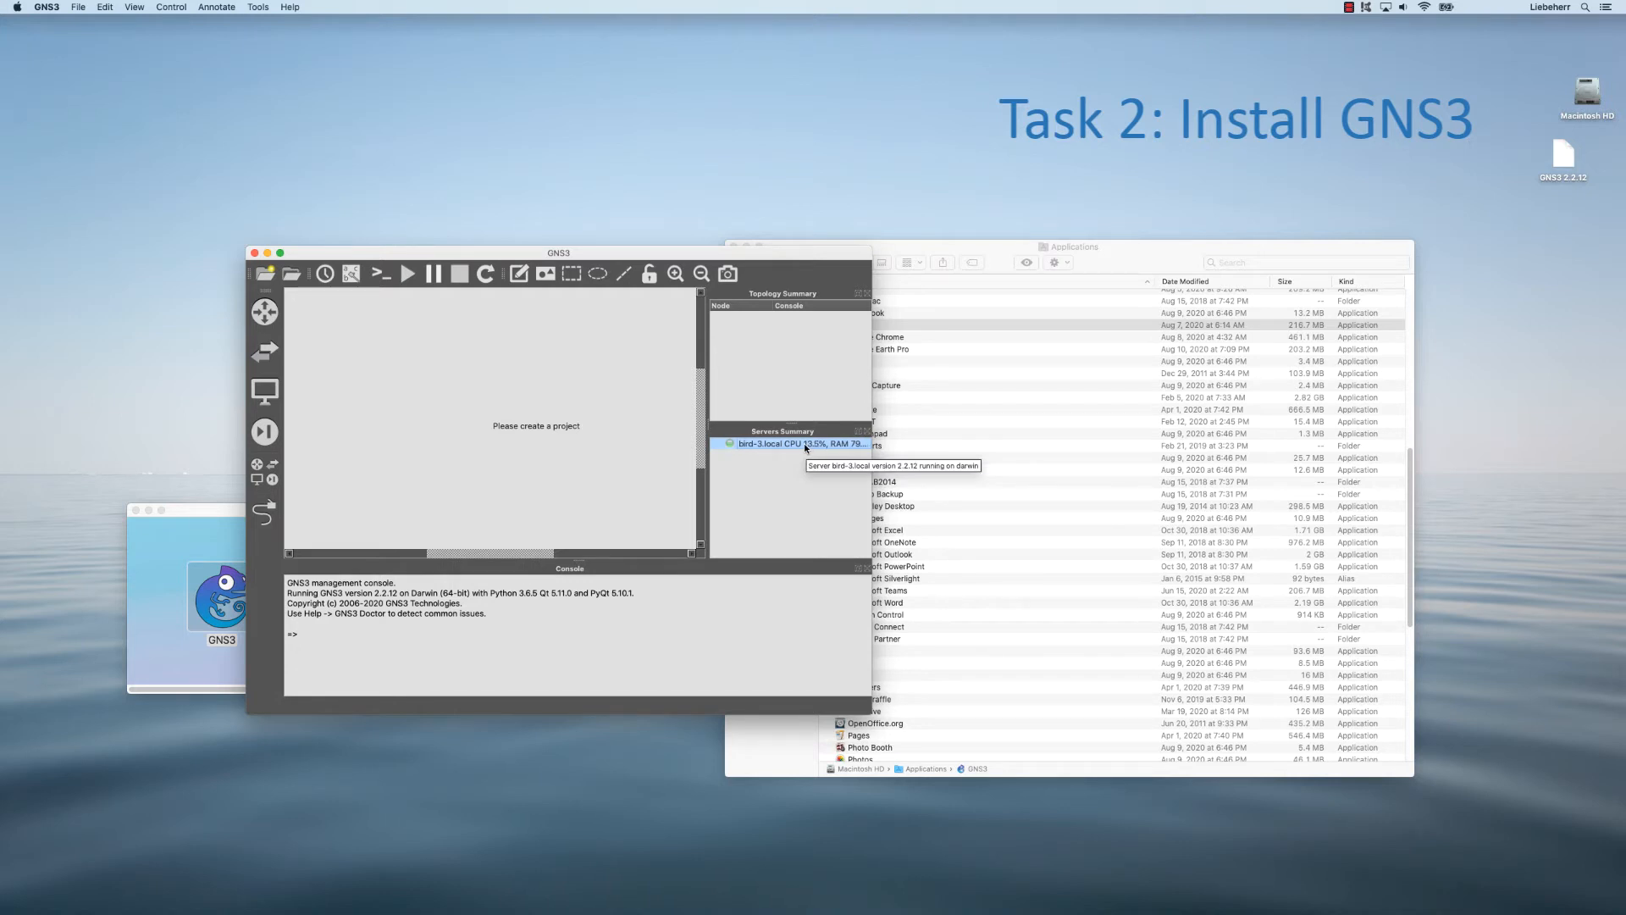
pyautogui.click(45, 8)
pyautogui.click(83, 139)
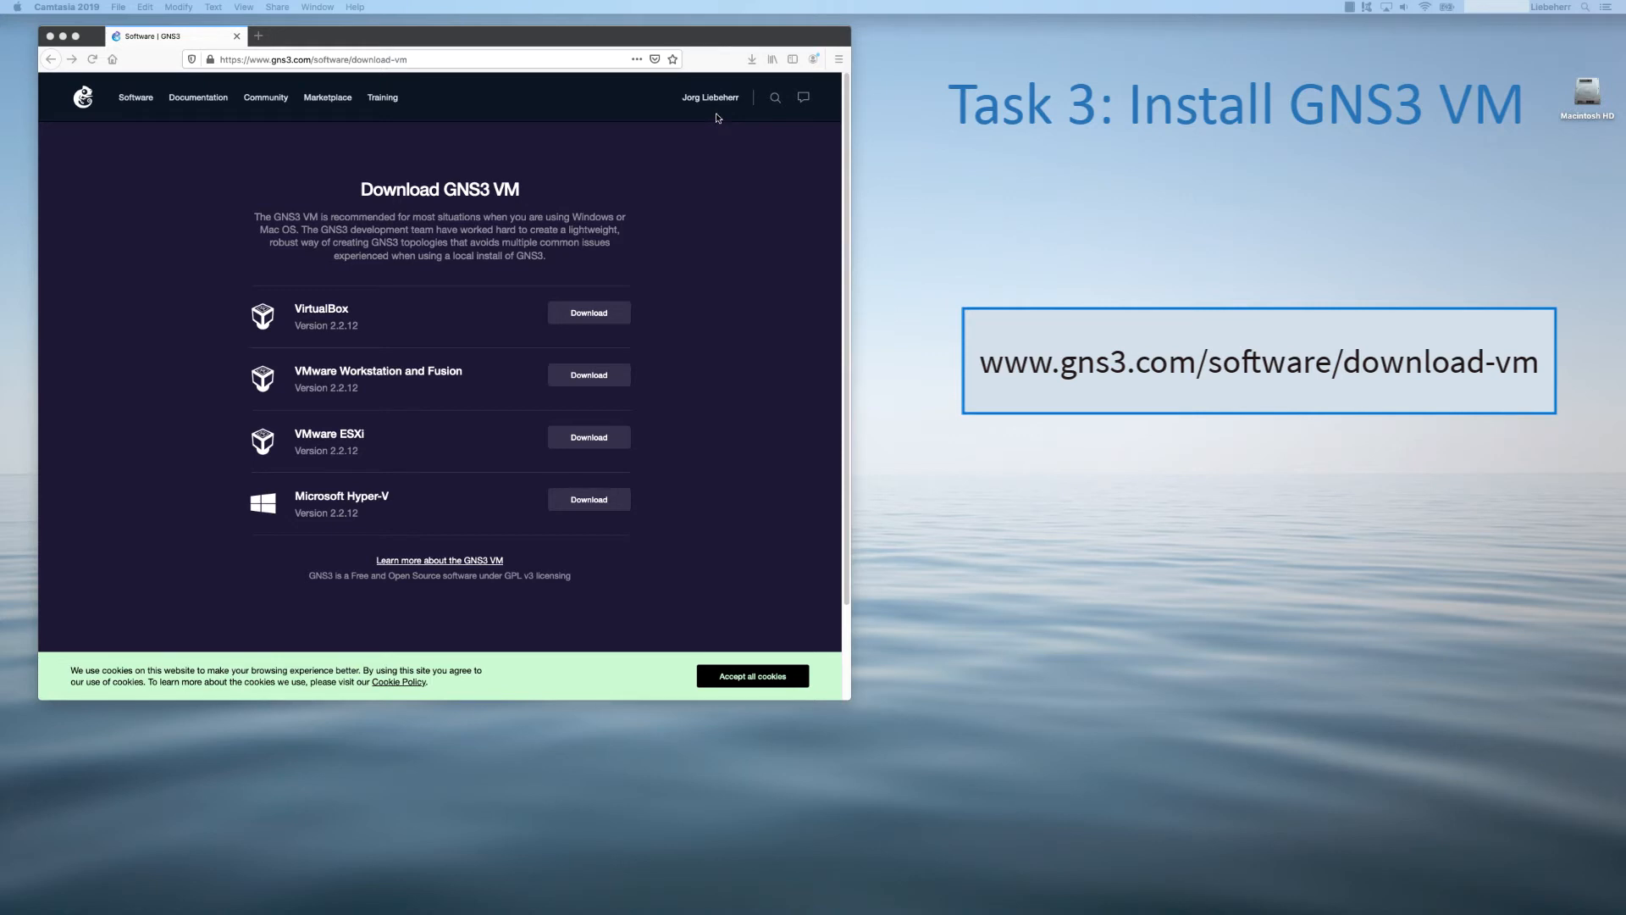
# Step: Use Show In Finder on GNS3.VM.VirtualBox.2.2.12.zip from Firefox's downloads list
pyautogui.click(751, 61)
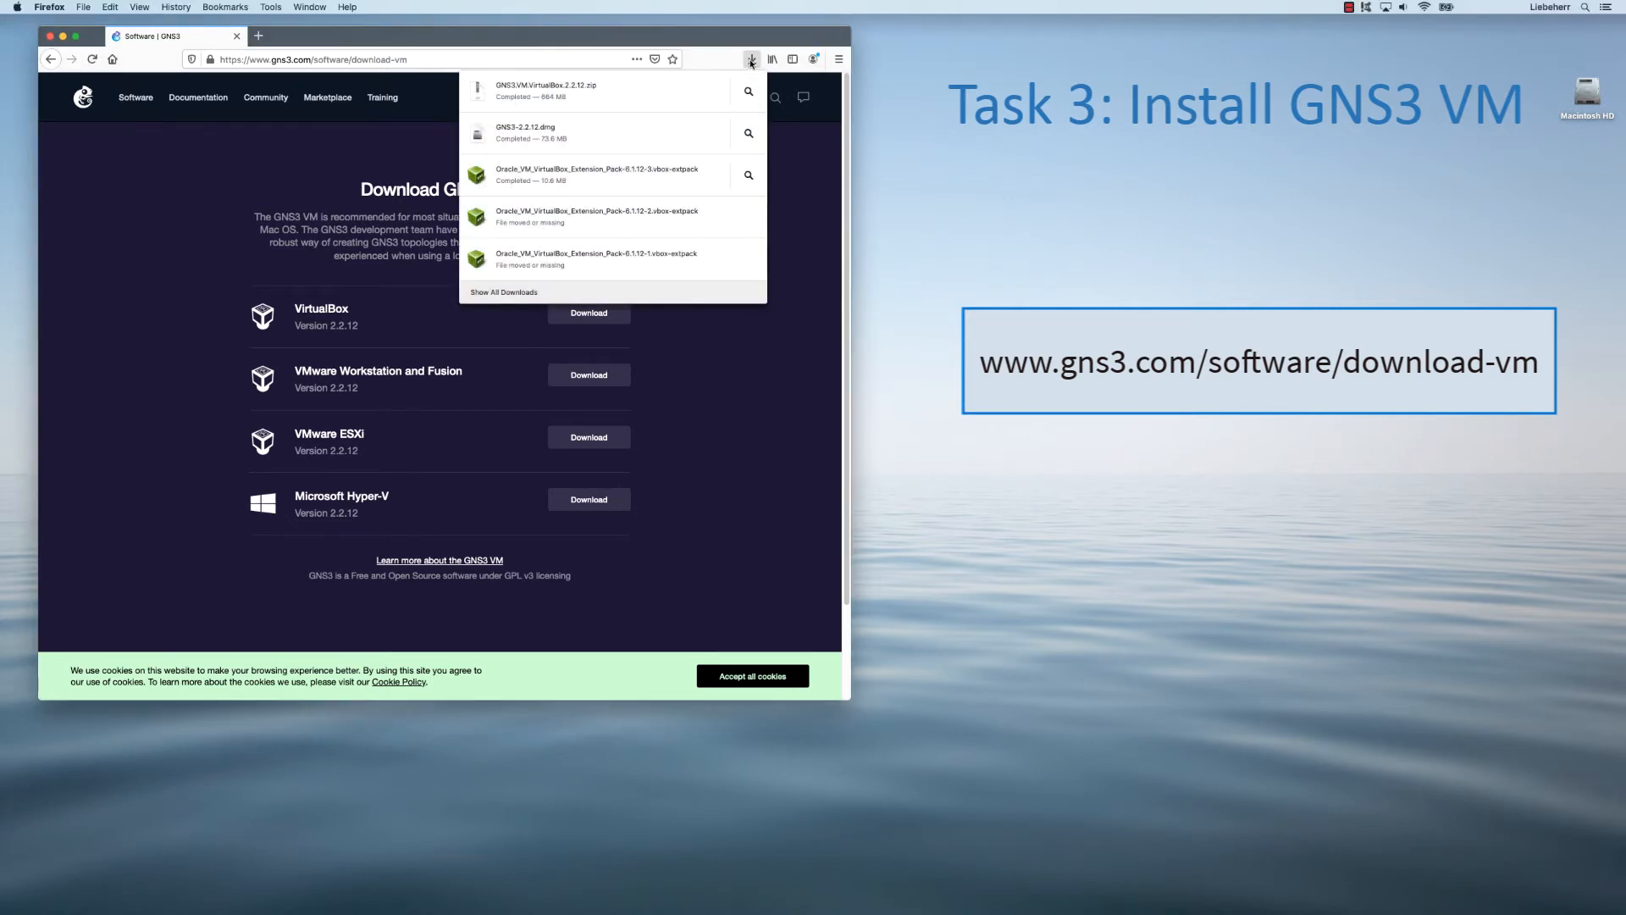
pyautogui.rightClick(675, 90)
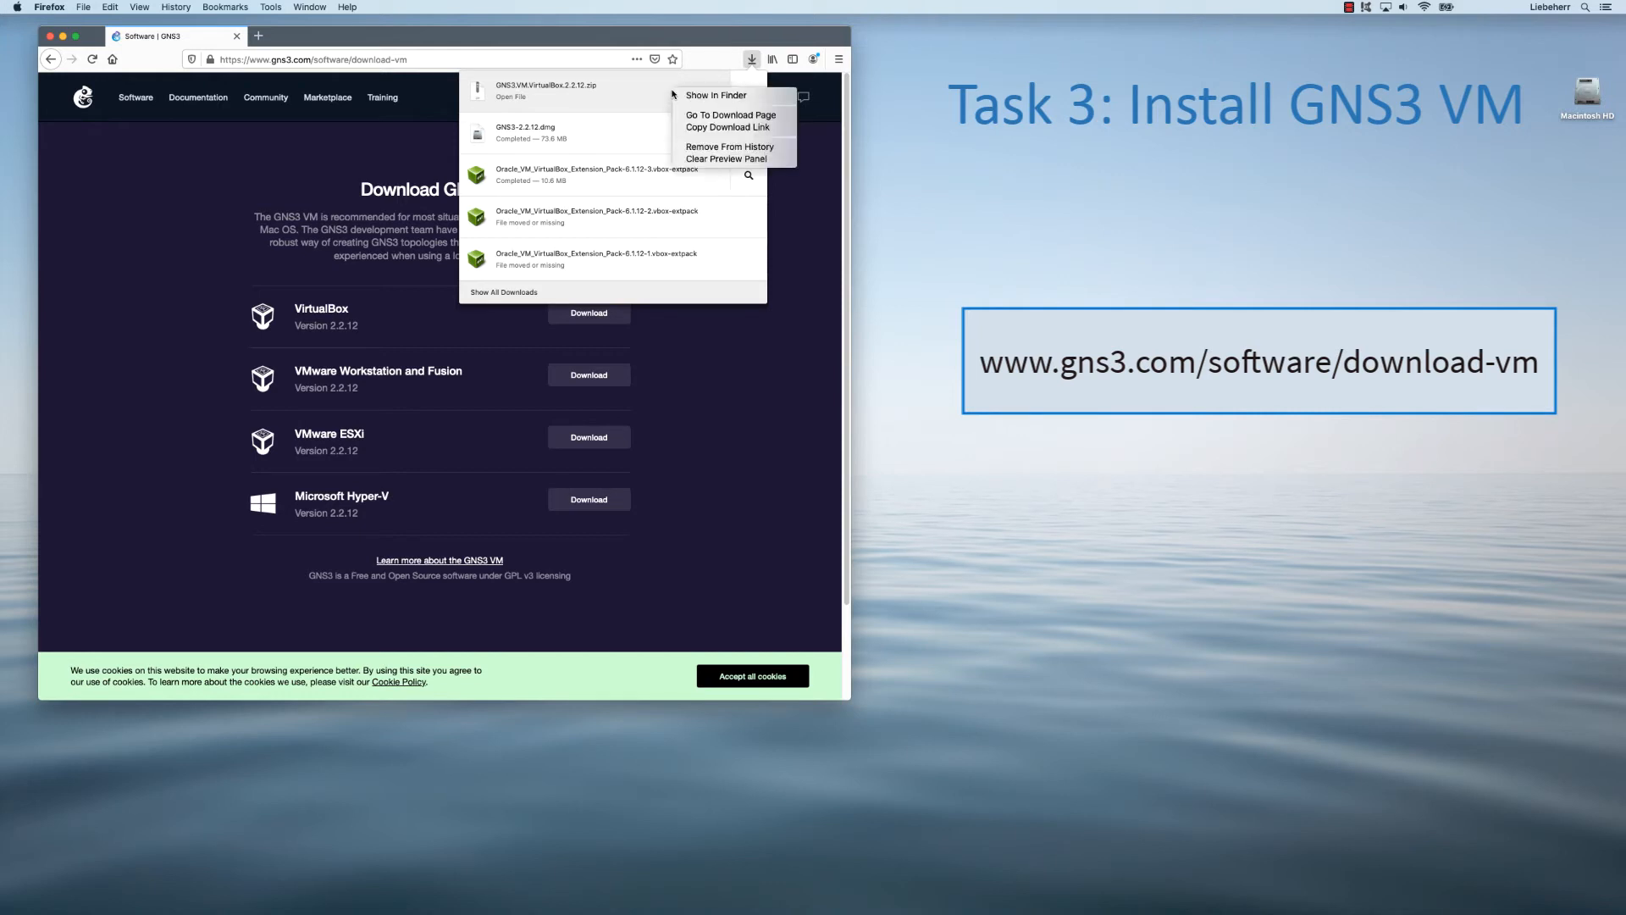
pyautogui.click(686, 96)
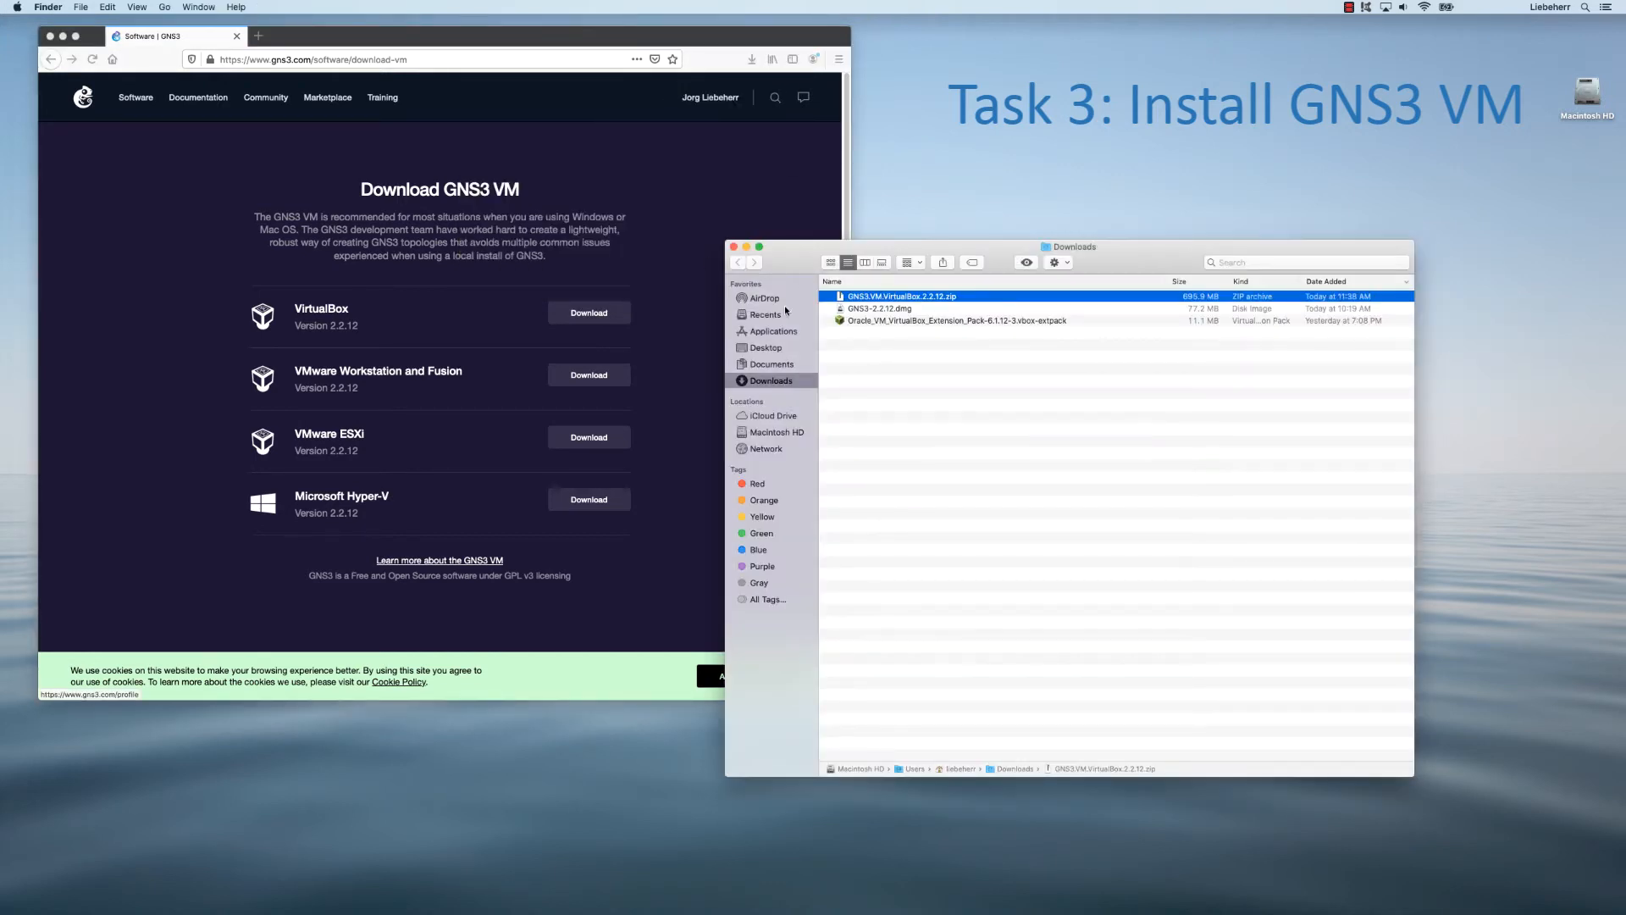
# Step: Extract the GNS3 VM zip and import its GNS3 VM.ovf into VirtualBox
pyautogui.doubleClick(878, 298)
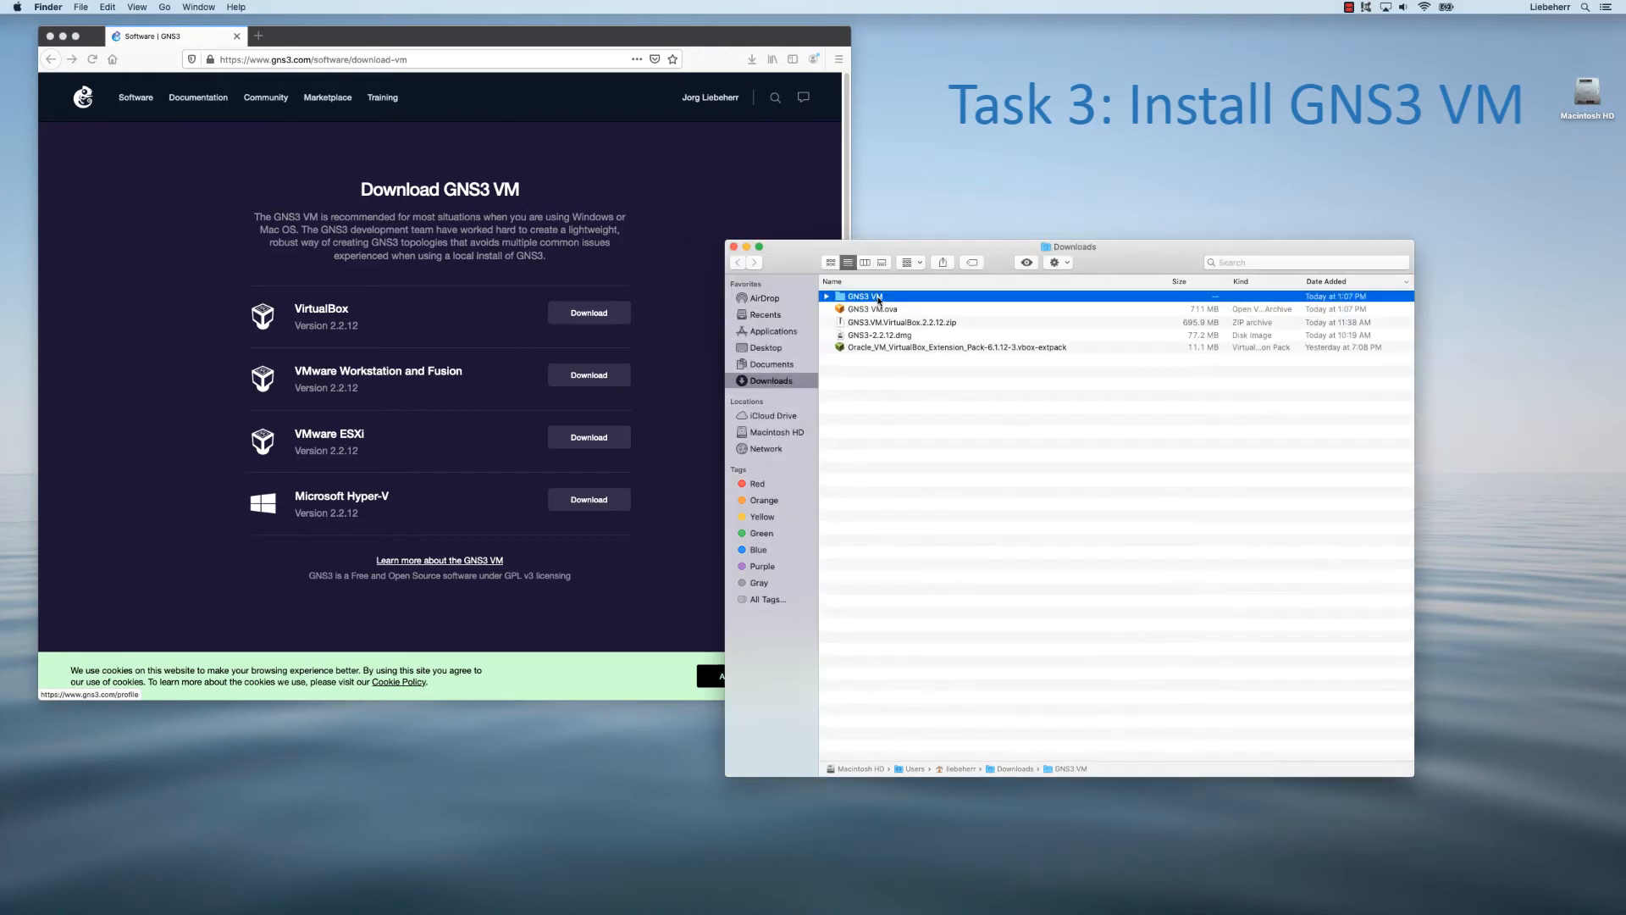
pyautogui.click(827, 298)
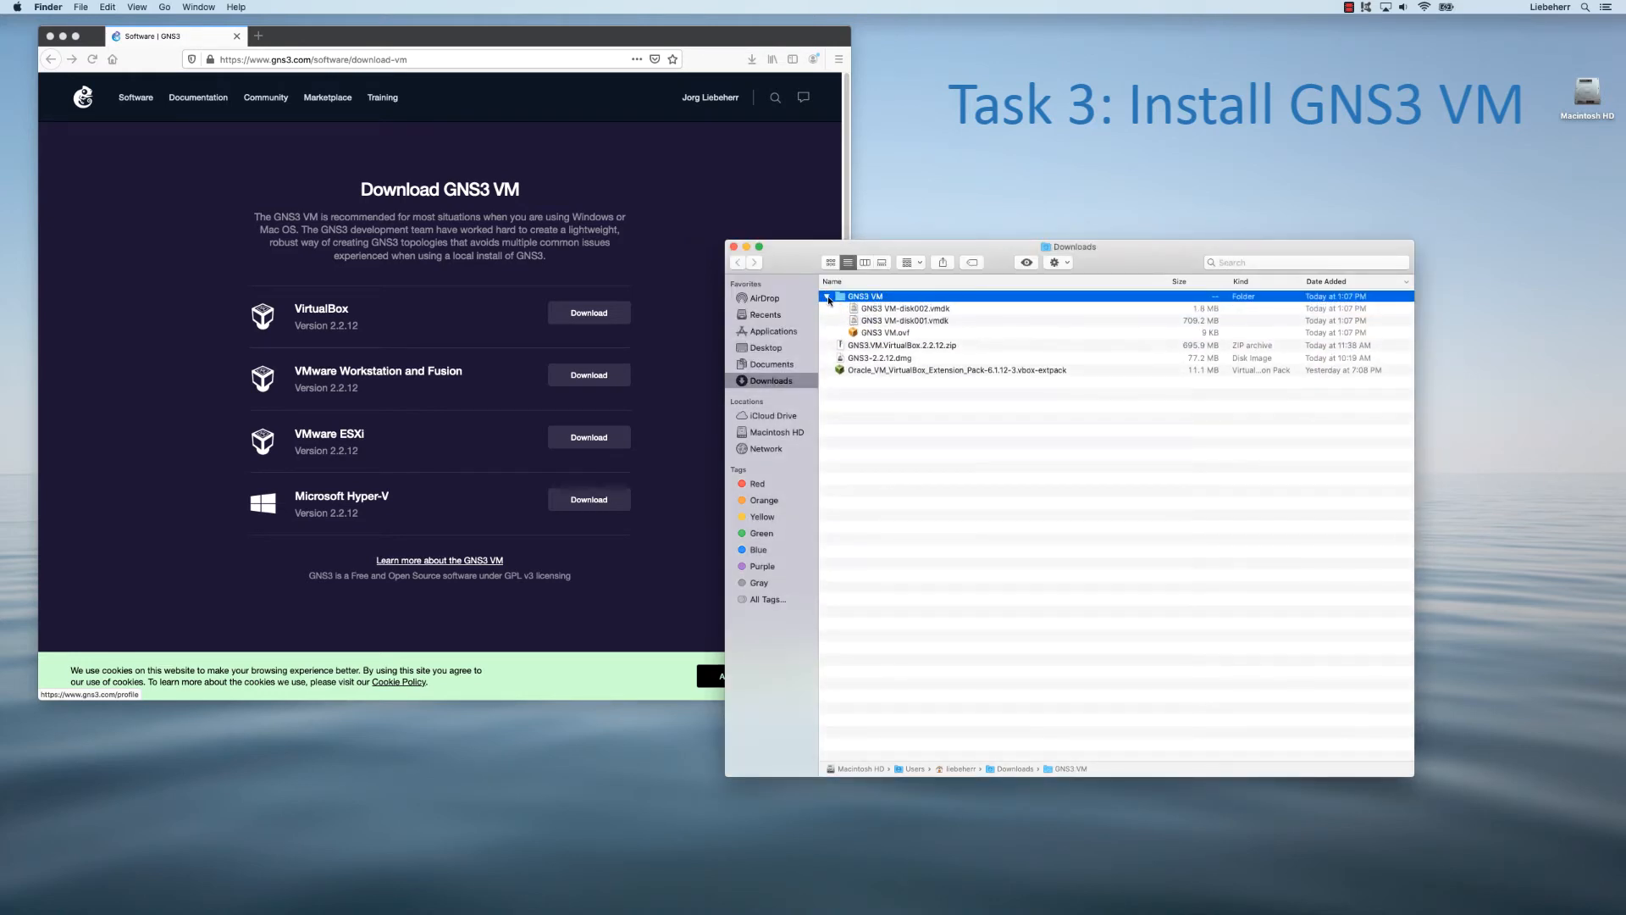
pyautogui.click(891, 334)
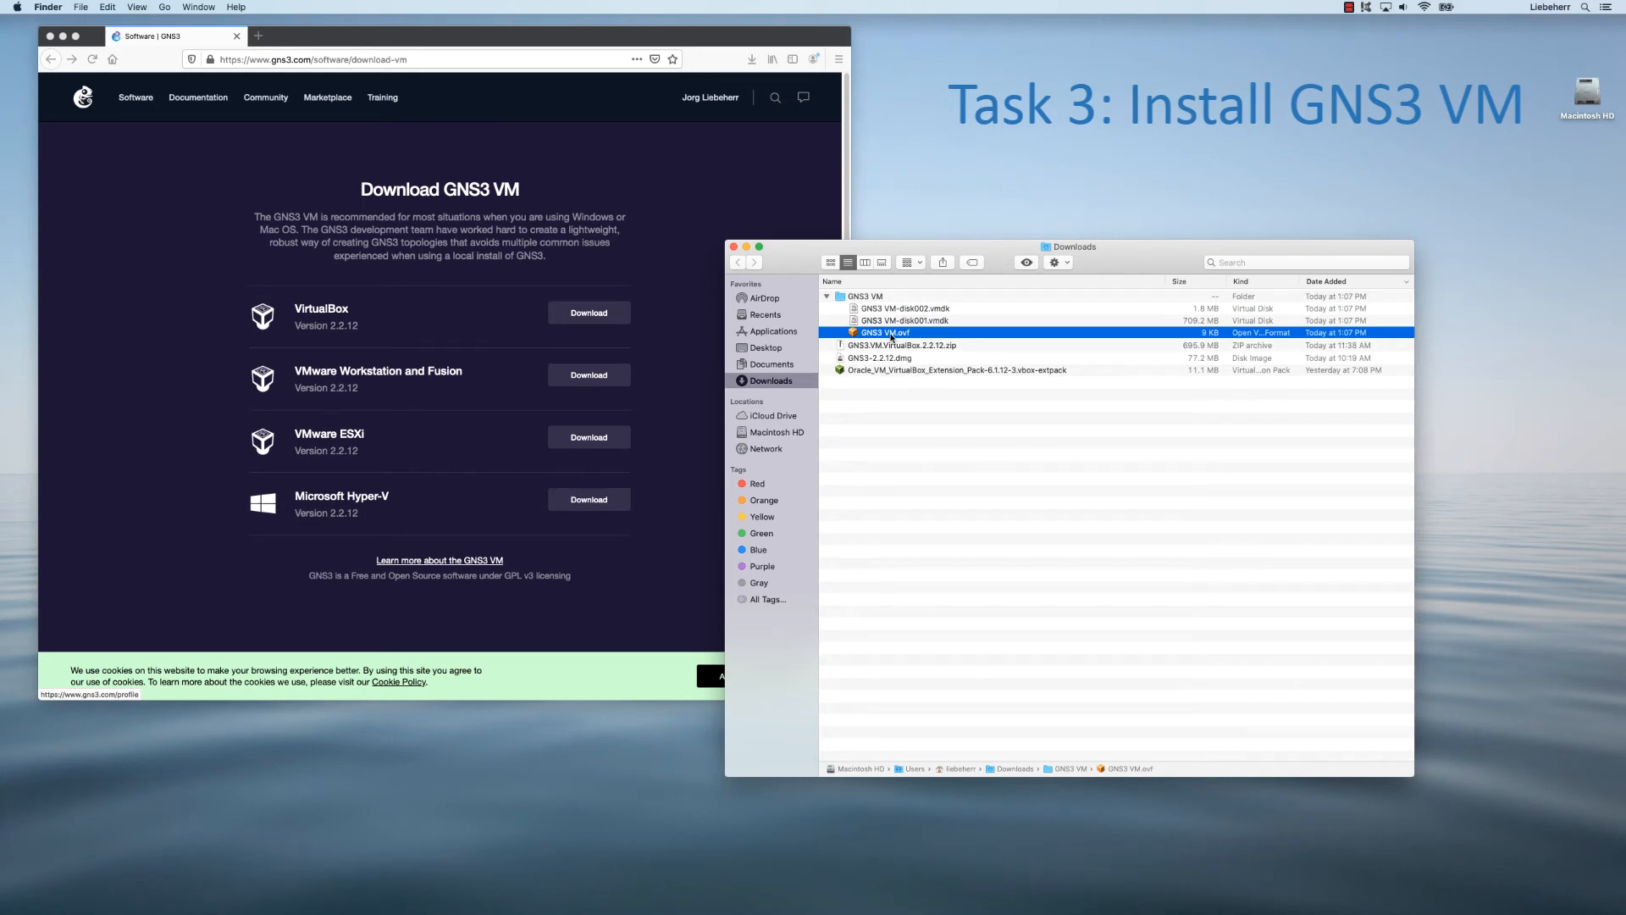
pyautogui.doubleClick(891, 334)
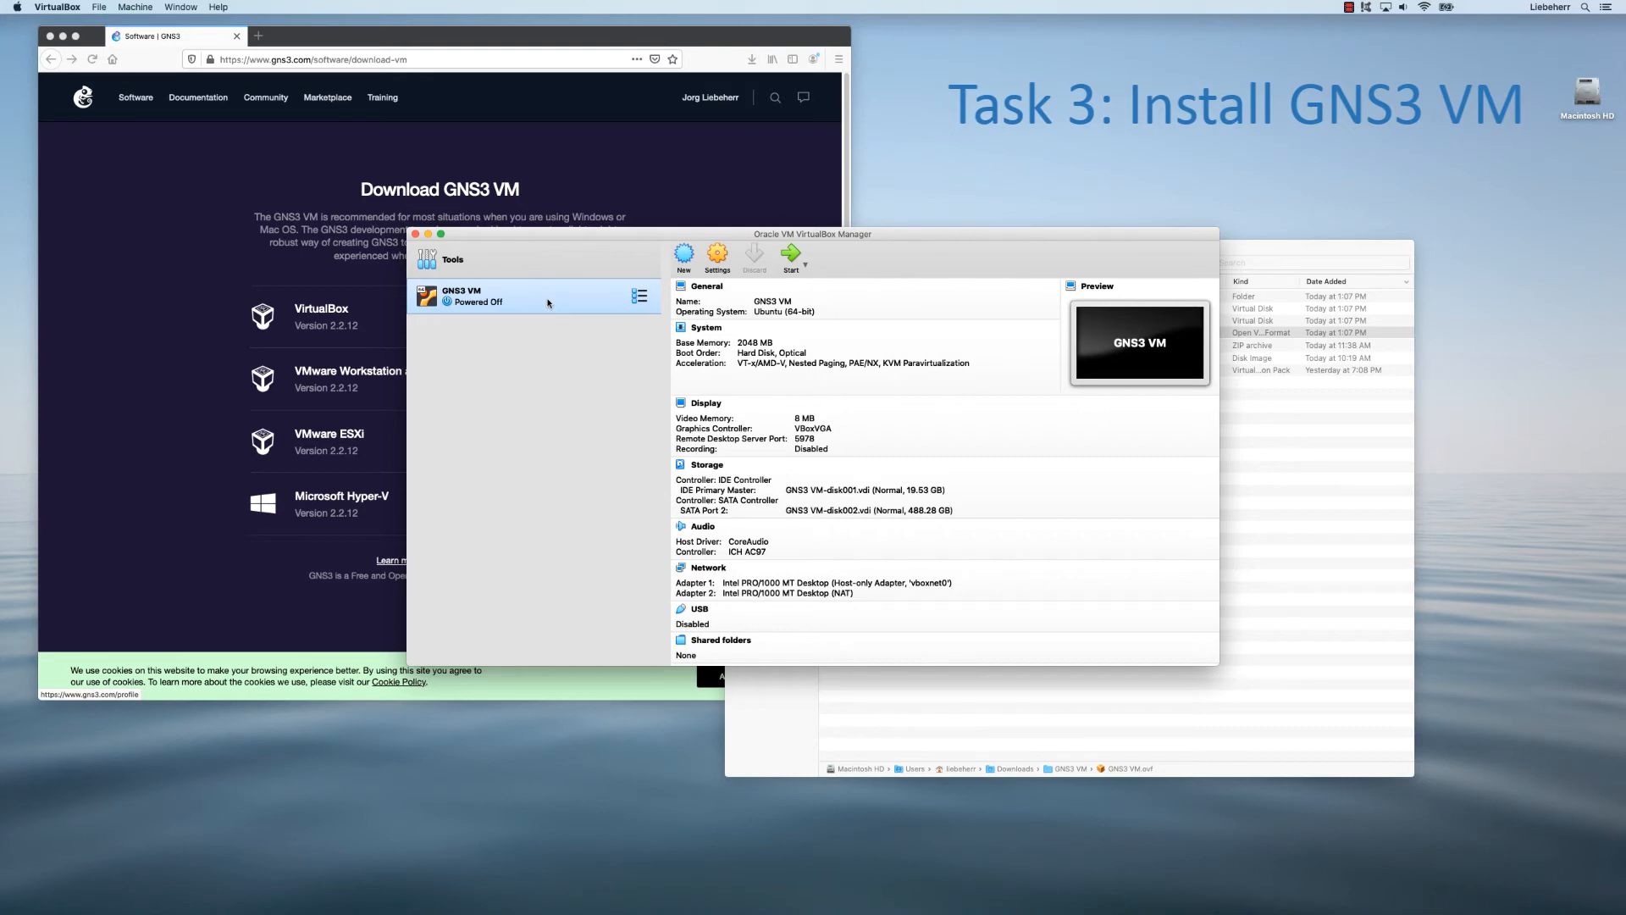
# Step: Set GNS3 VM's Adapter 1 promiscuous mode to Allow All, save, and quit VirtualBox
pyautogui.click(717, 261)
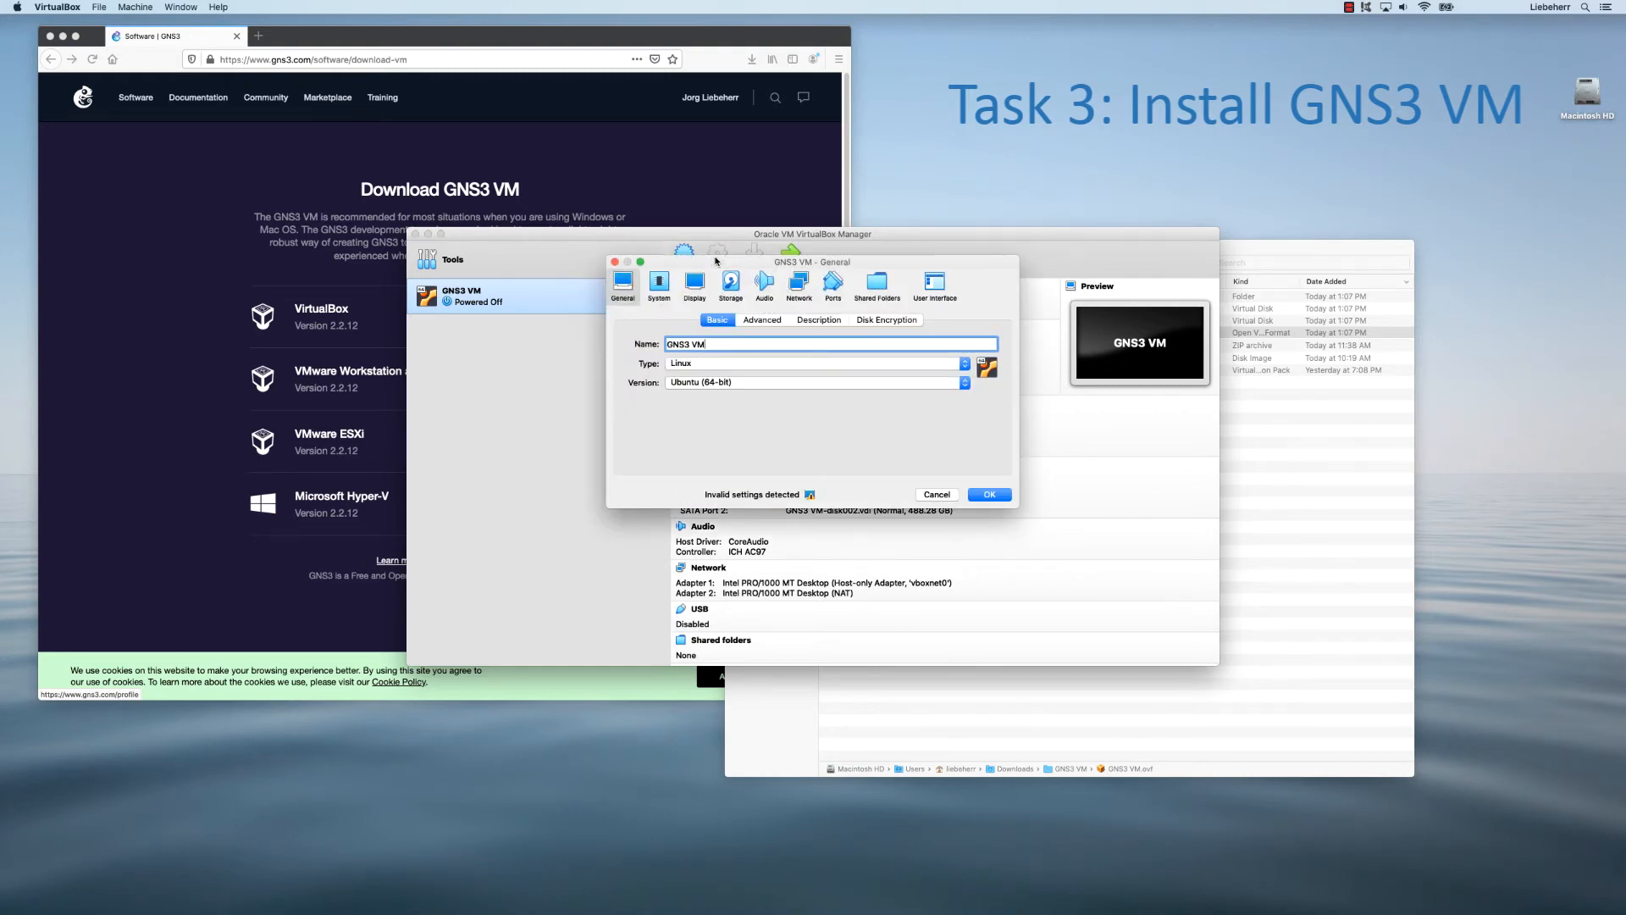
pyautogui.click(805, 286)
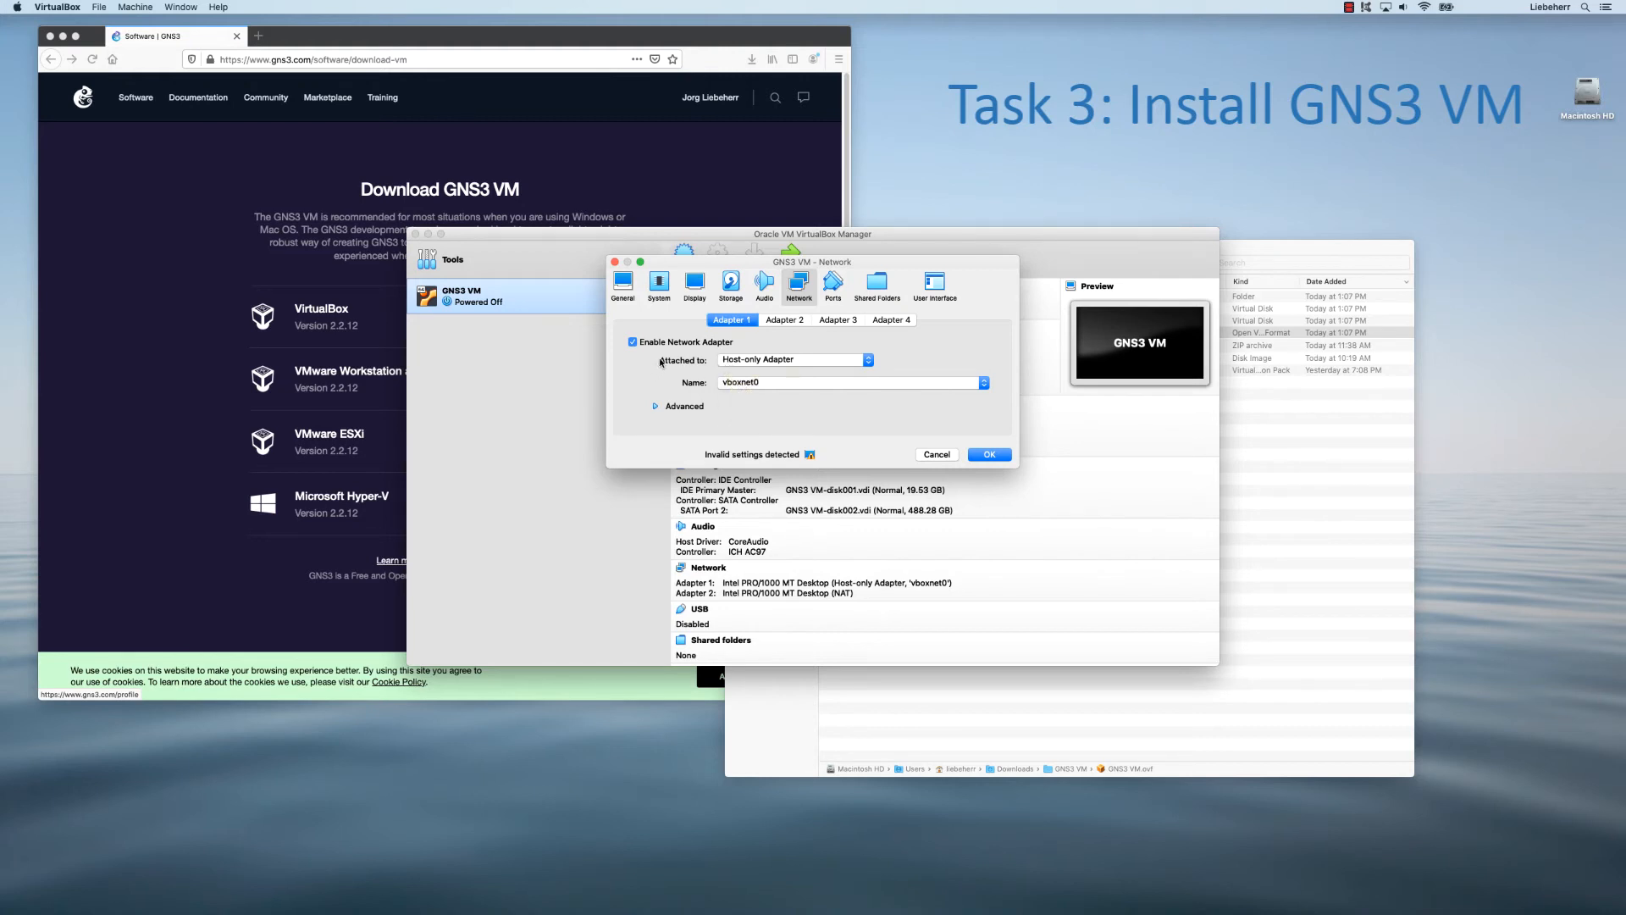
pyautogui.click(654, 406)
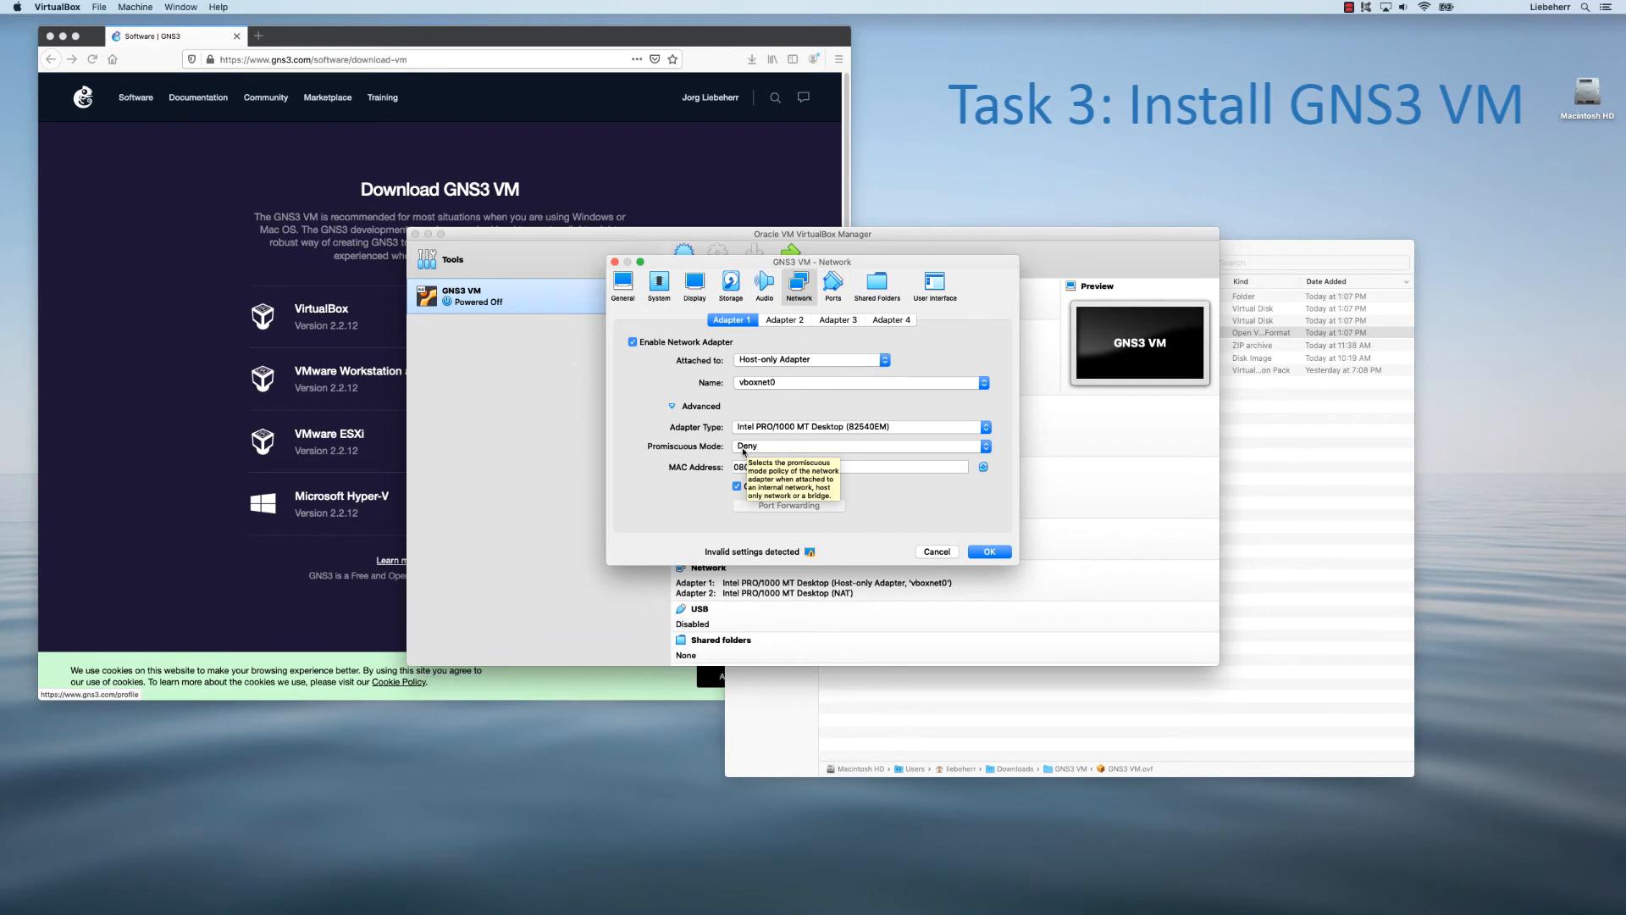
pyautogui.click(774, 446)
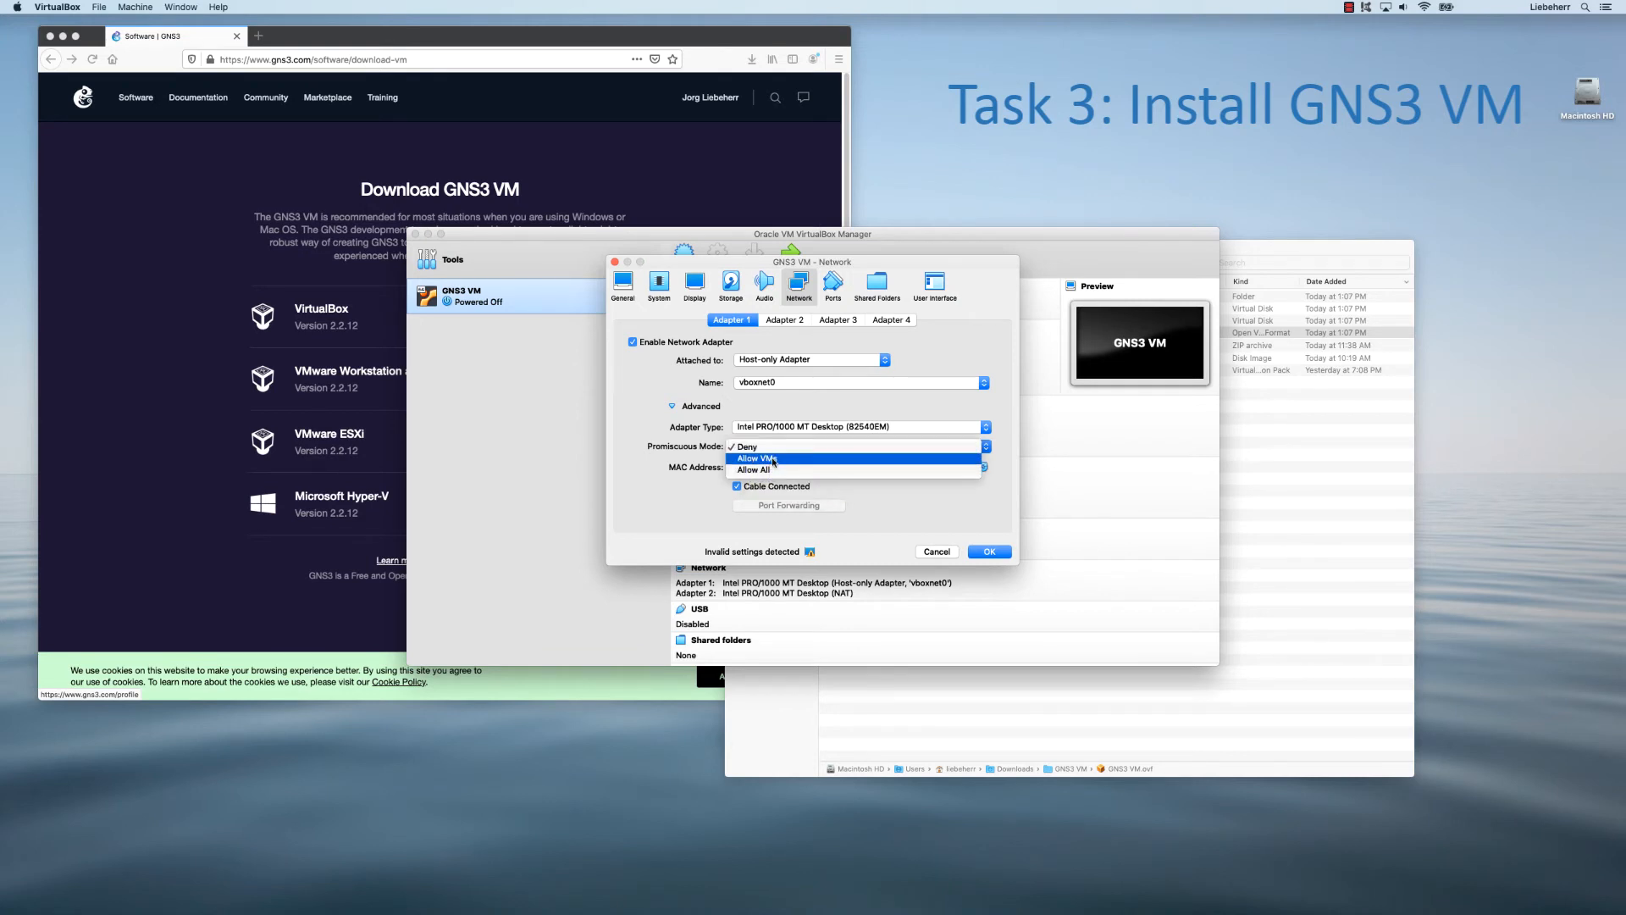
pyautogui.click(769, 471)
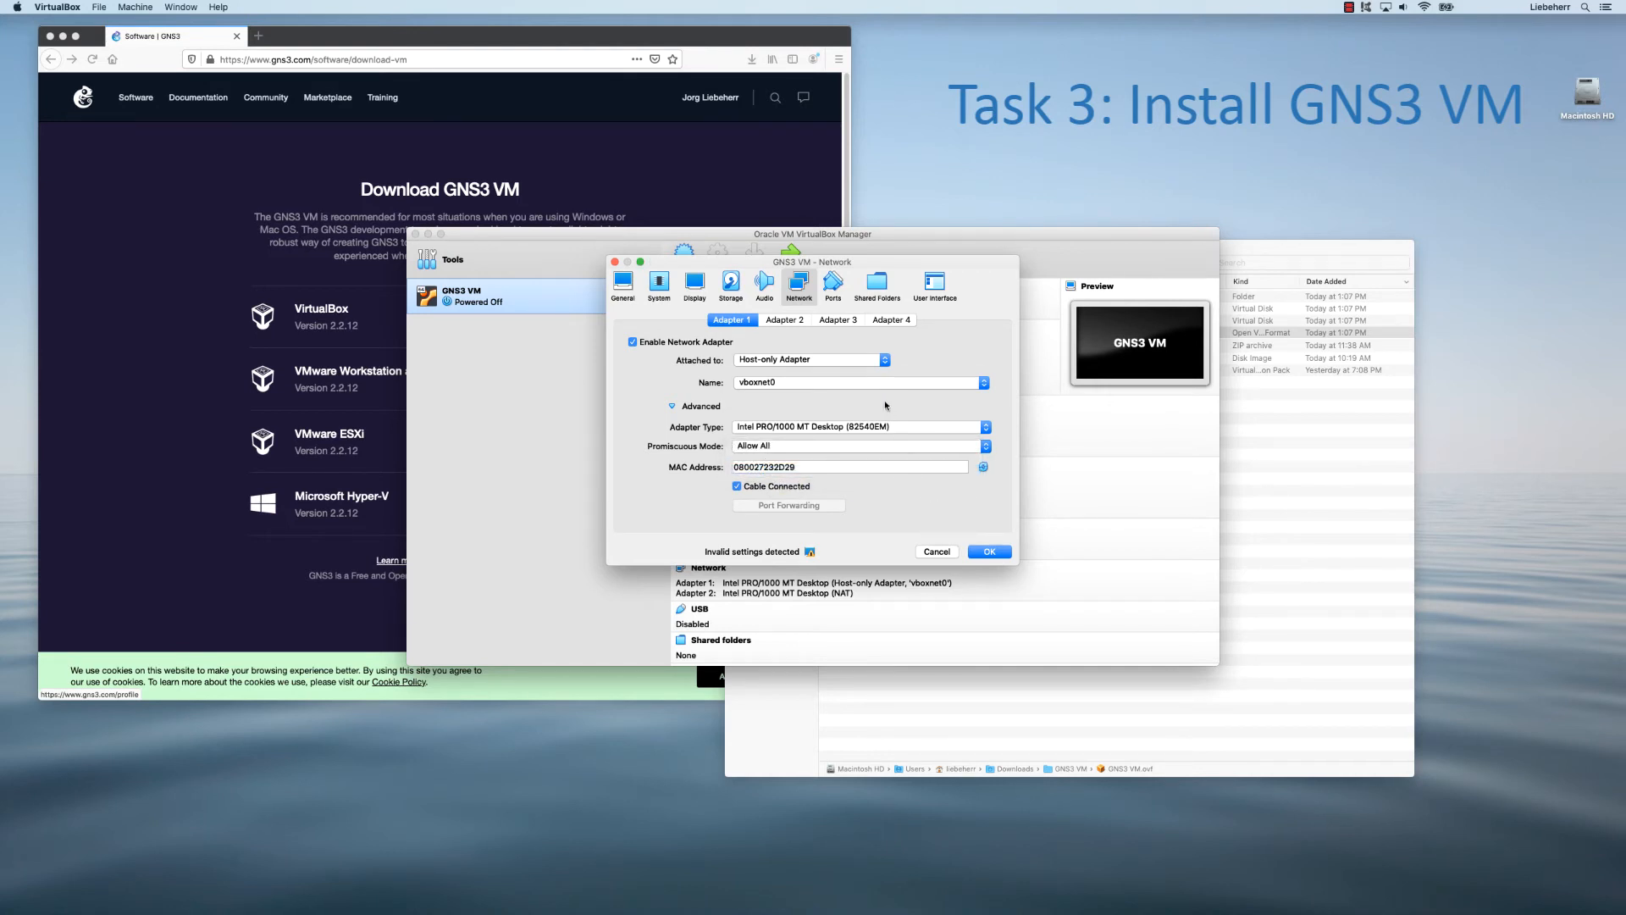
pyautogui.click(788, 322)
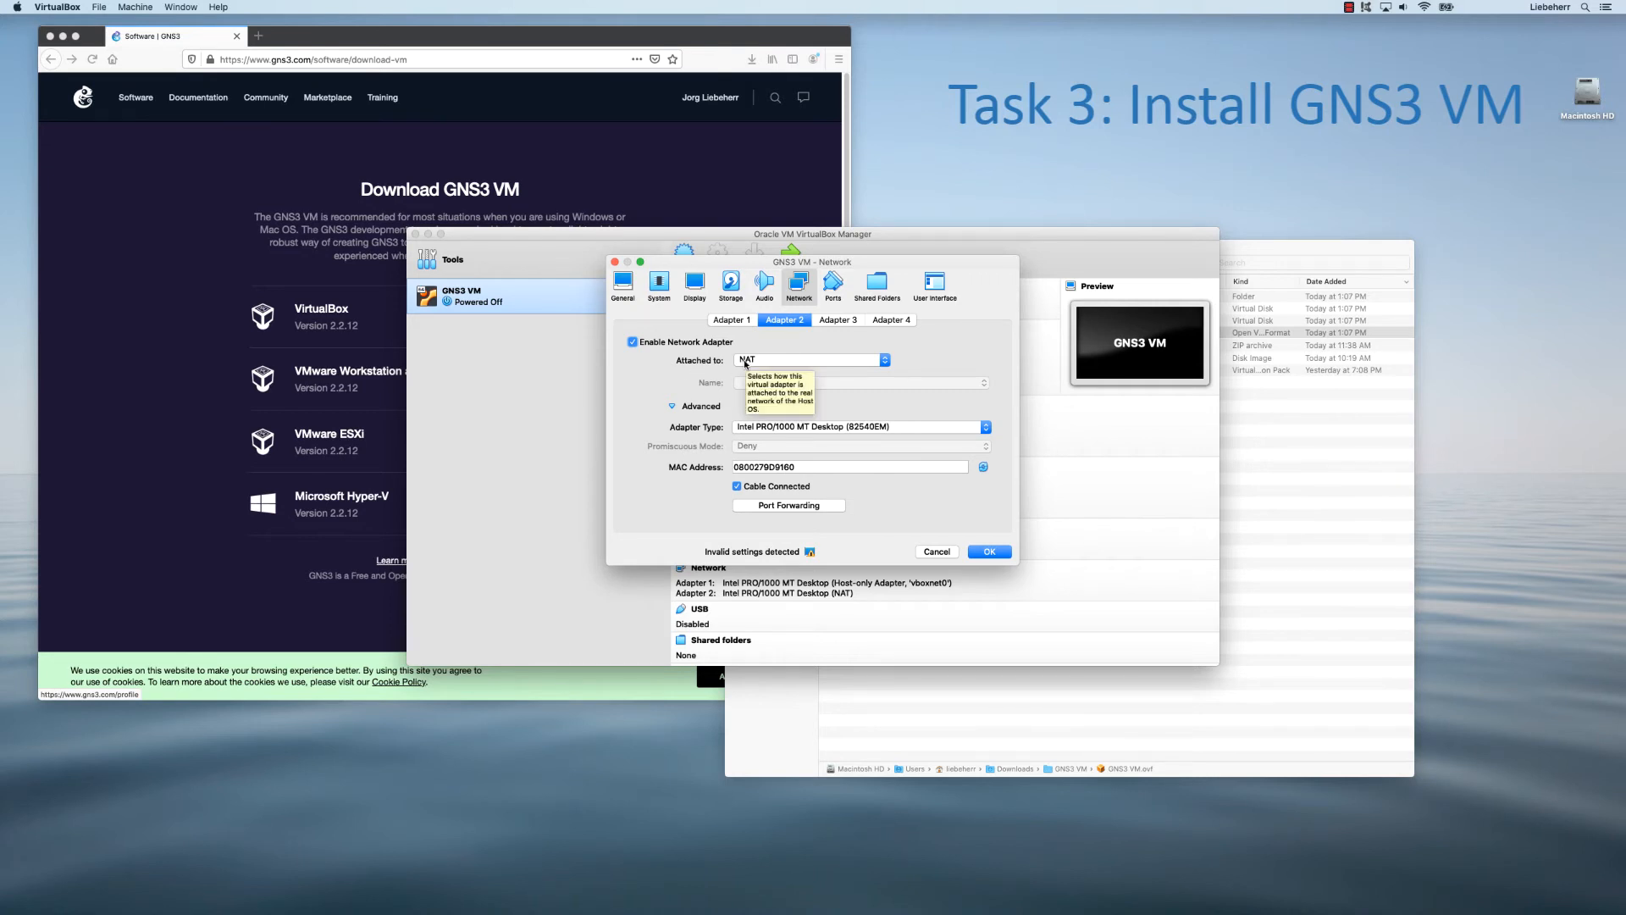
pyautogui.click(990, 552)
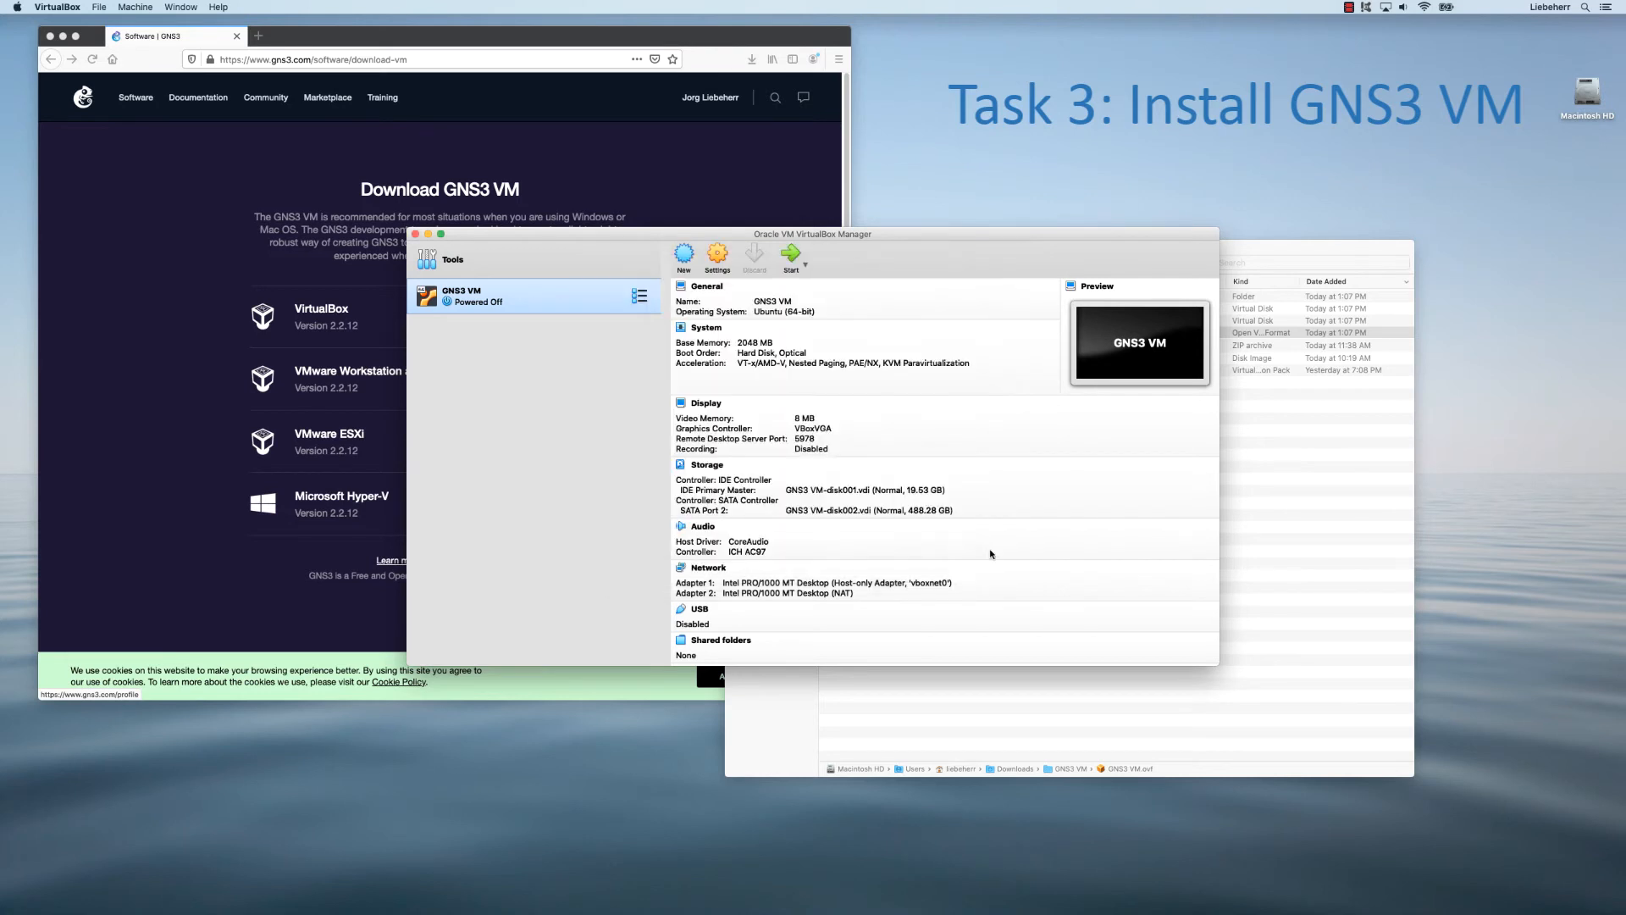
pyautogui.click(66, 7)
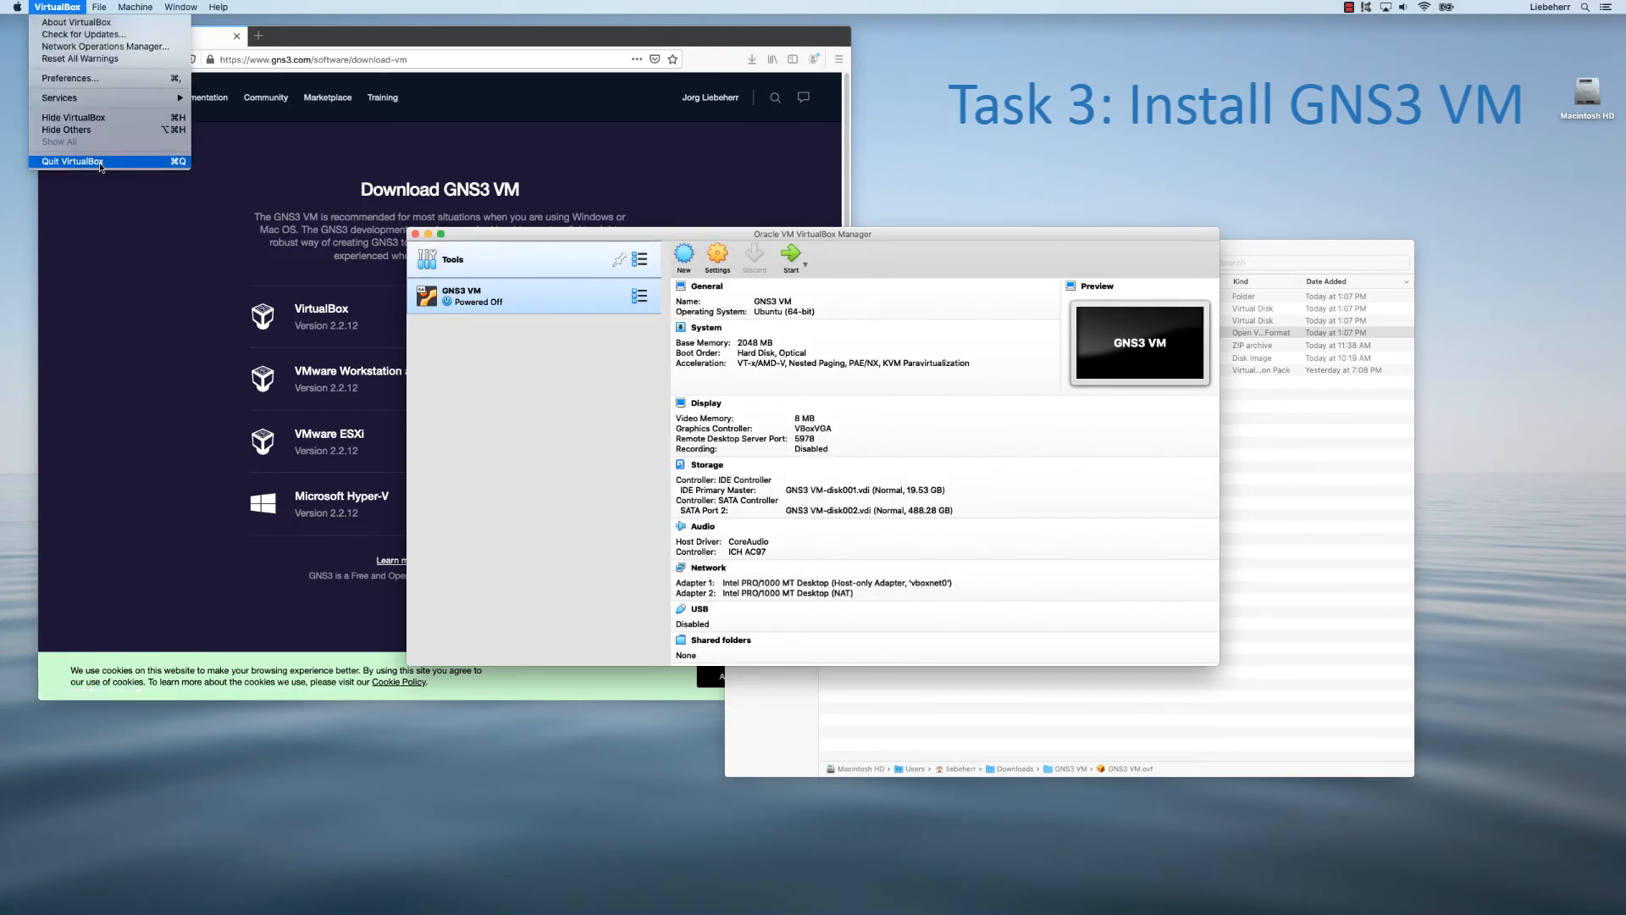
pyautogui.click(73, 161)
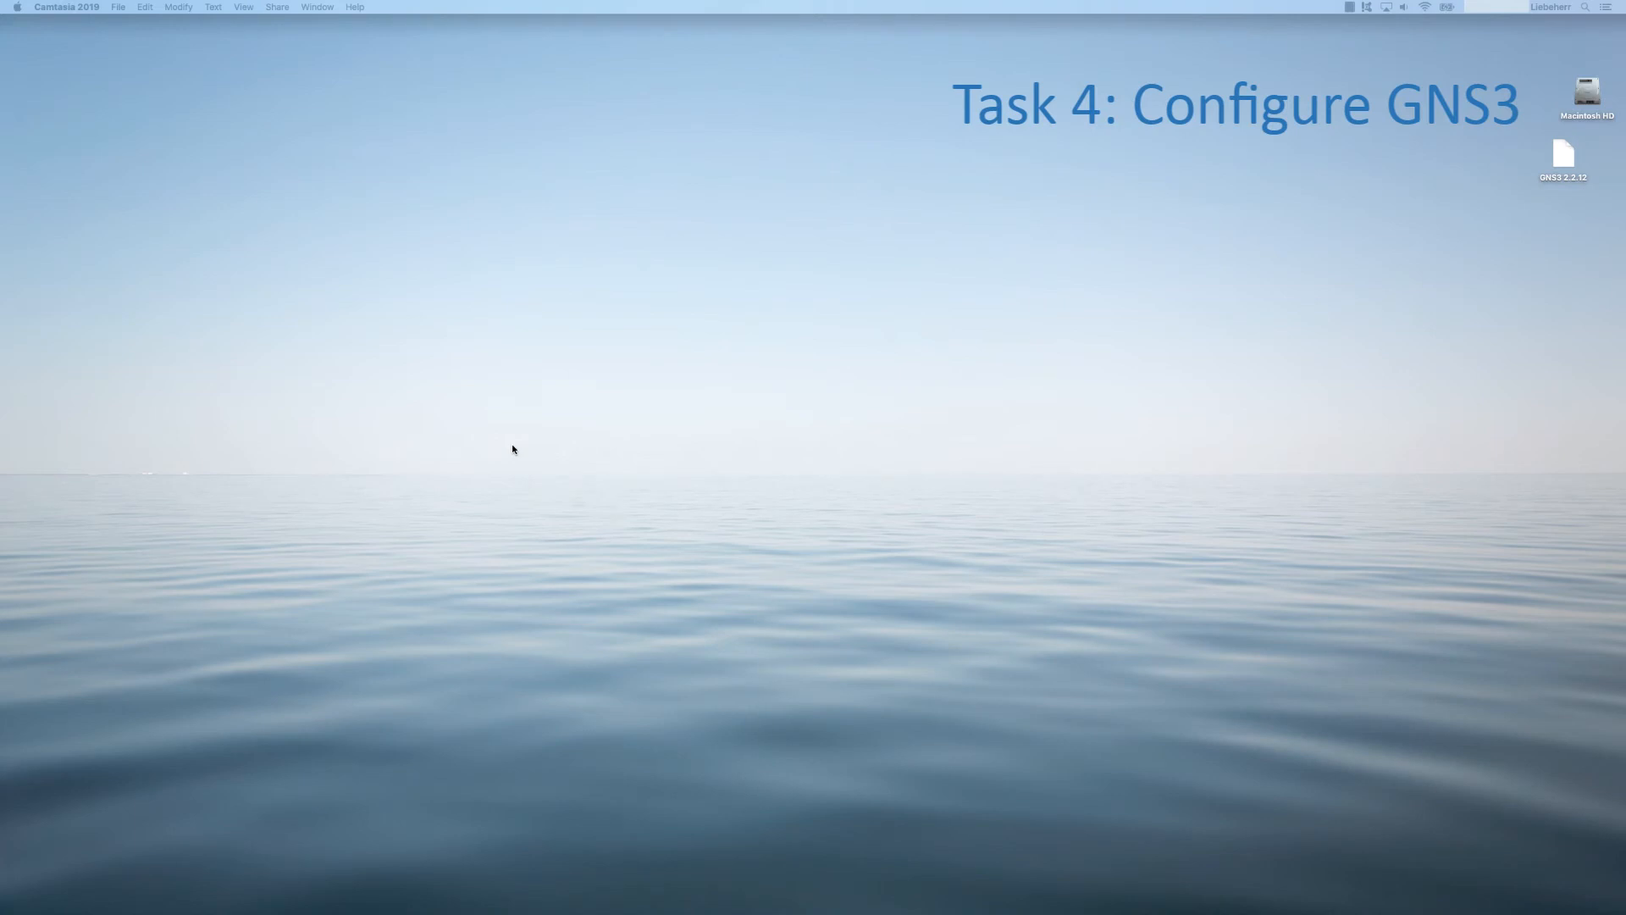
# Step: Launch GNS3 through Spotlight and cancel its first-run Setup Wizard
pyautogui.press('super+space')
pyautogui.write('gns')
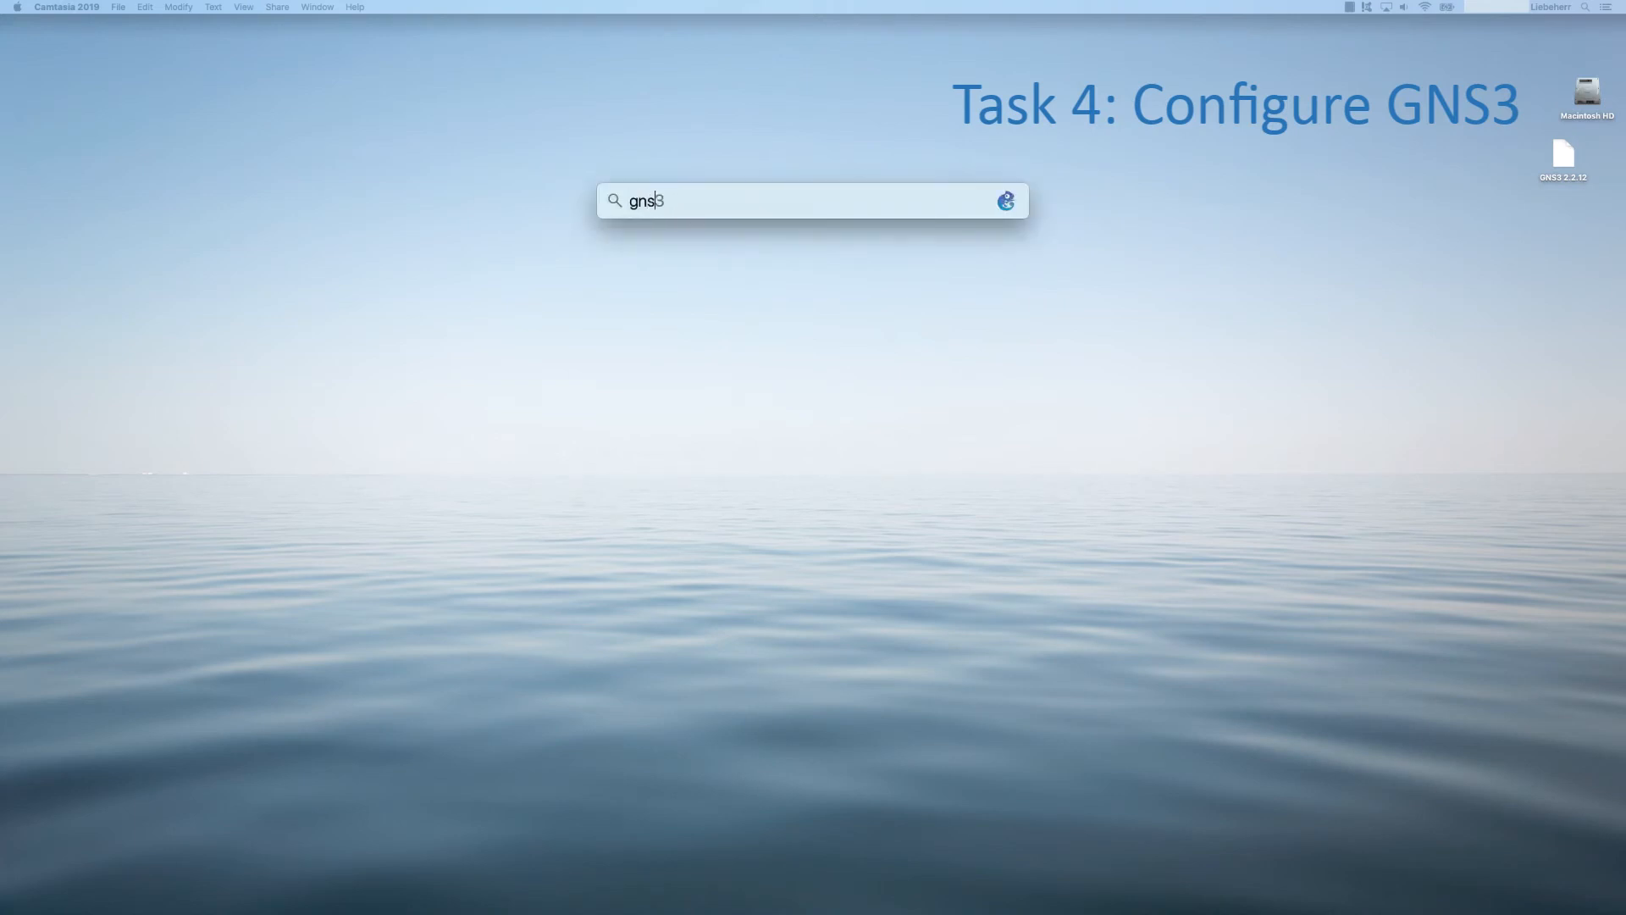
pyautogui.write('33')
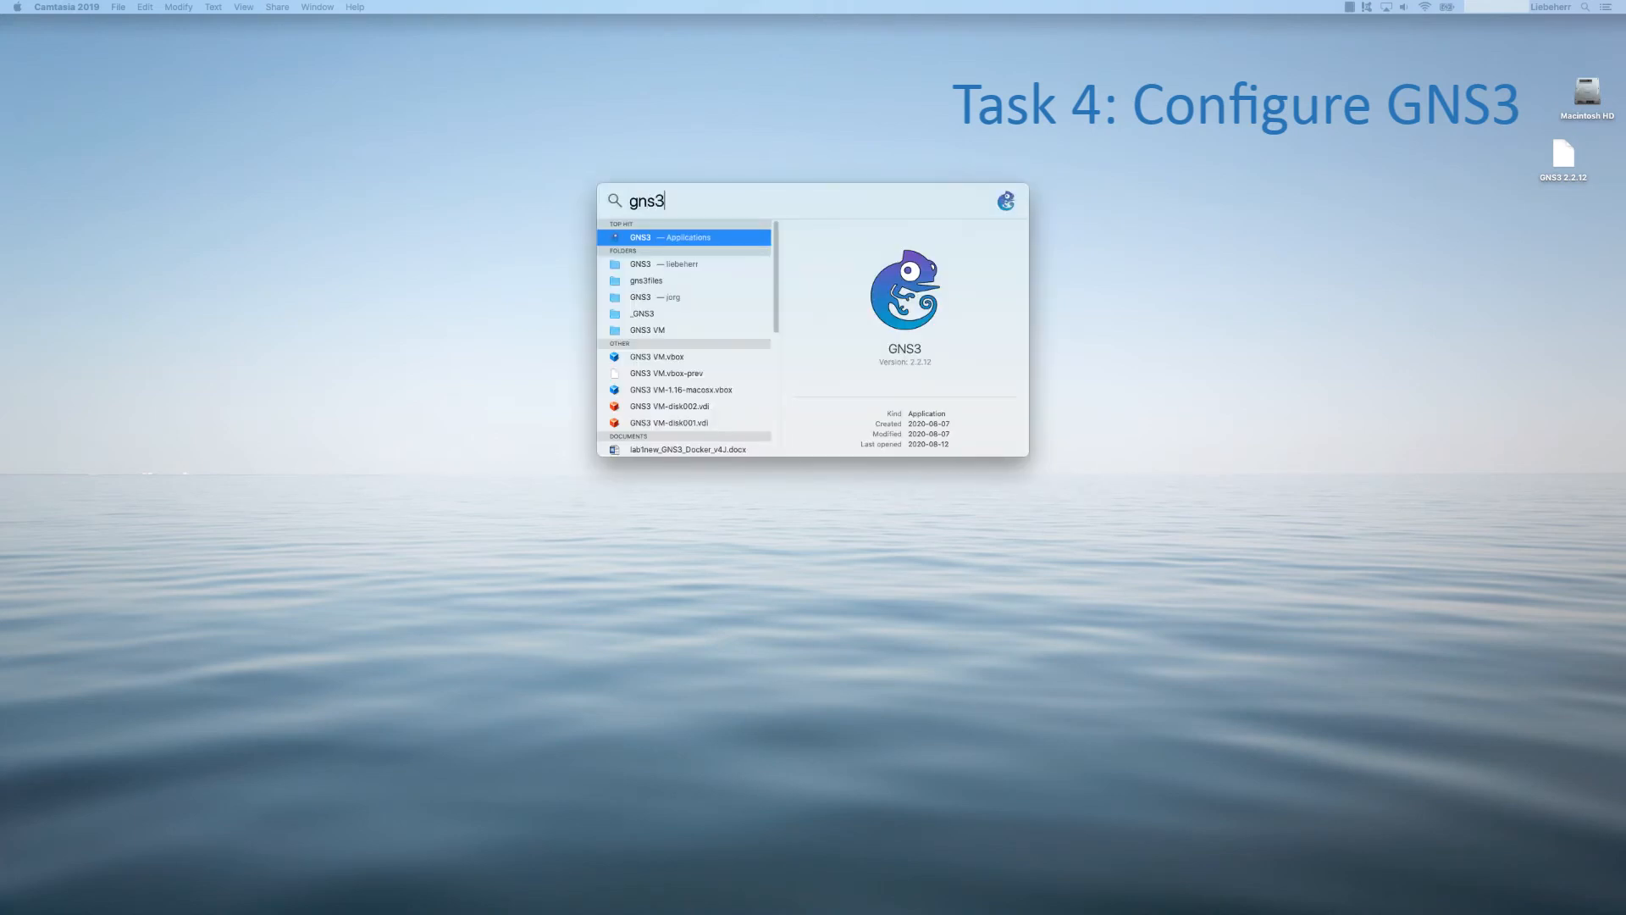
pyautogui.press('Return')
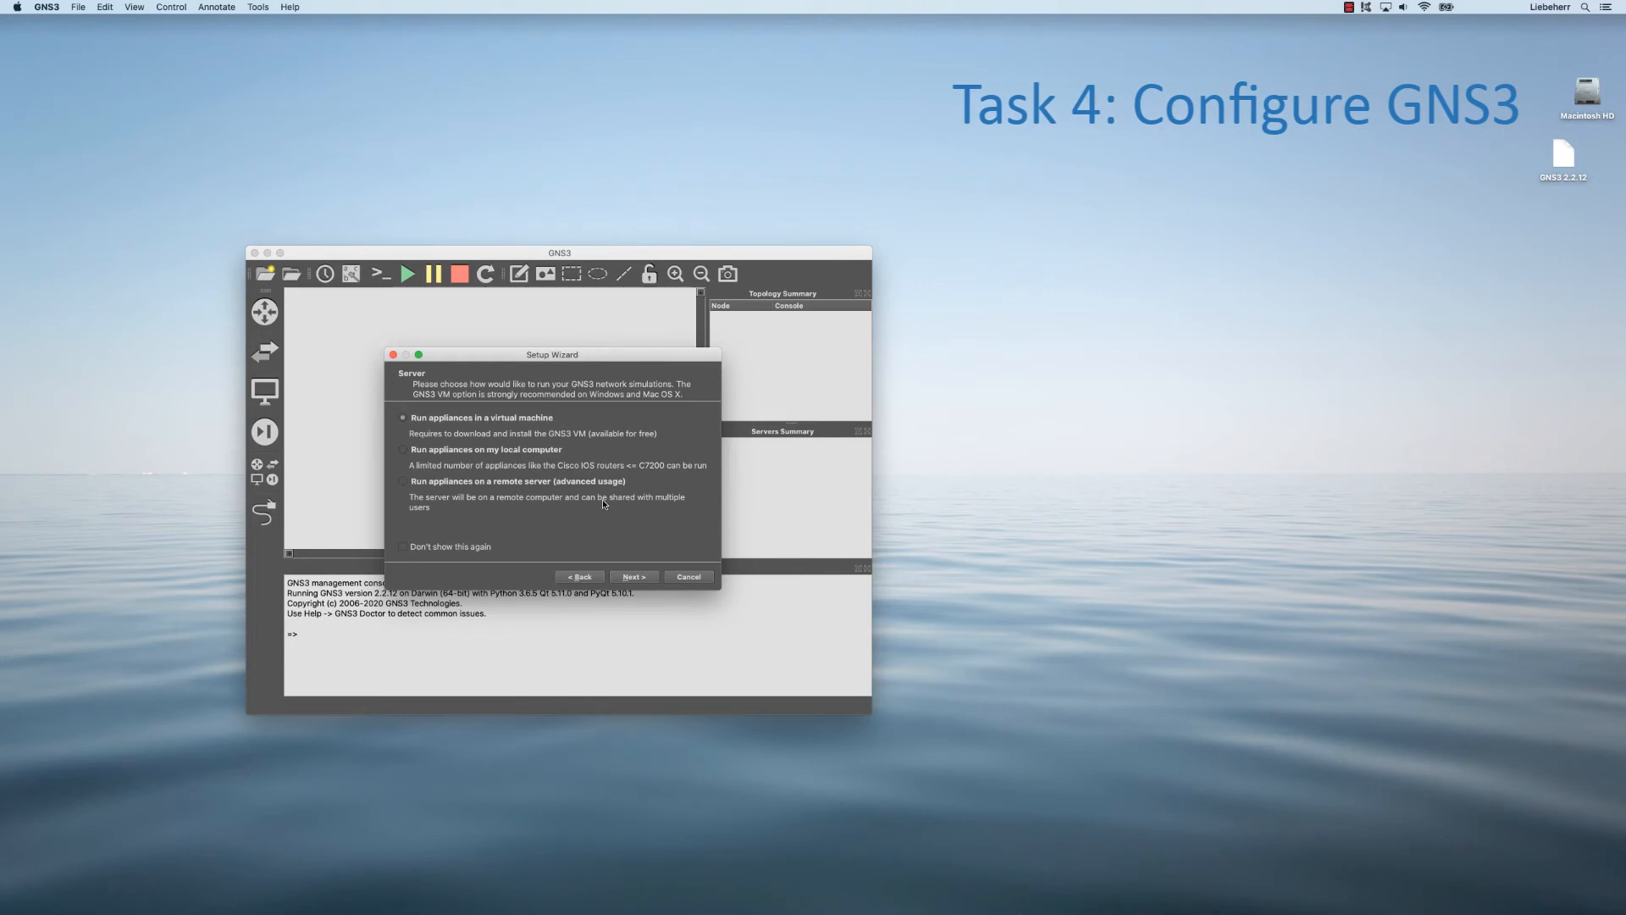
pyautogui.click(686, 578)
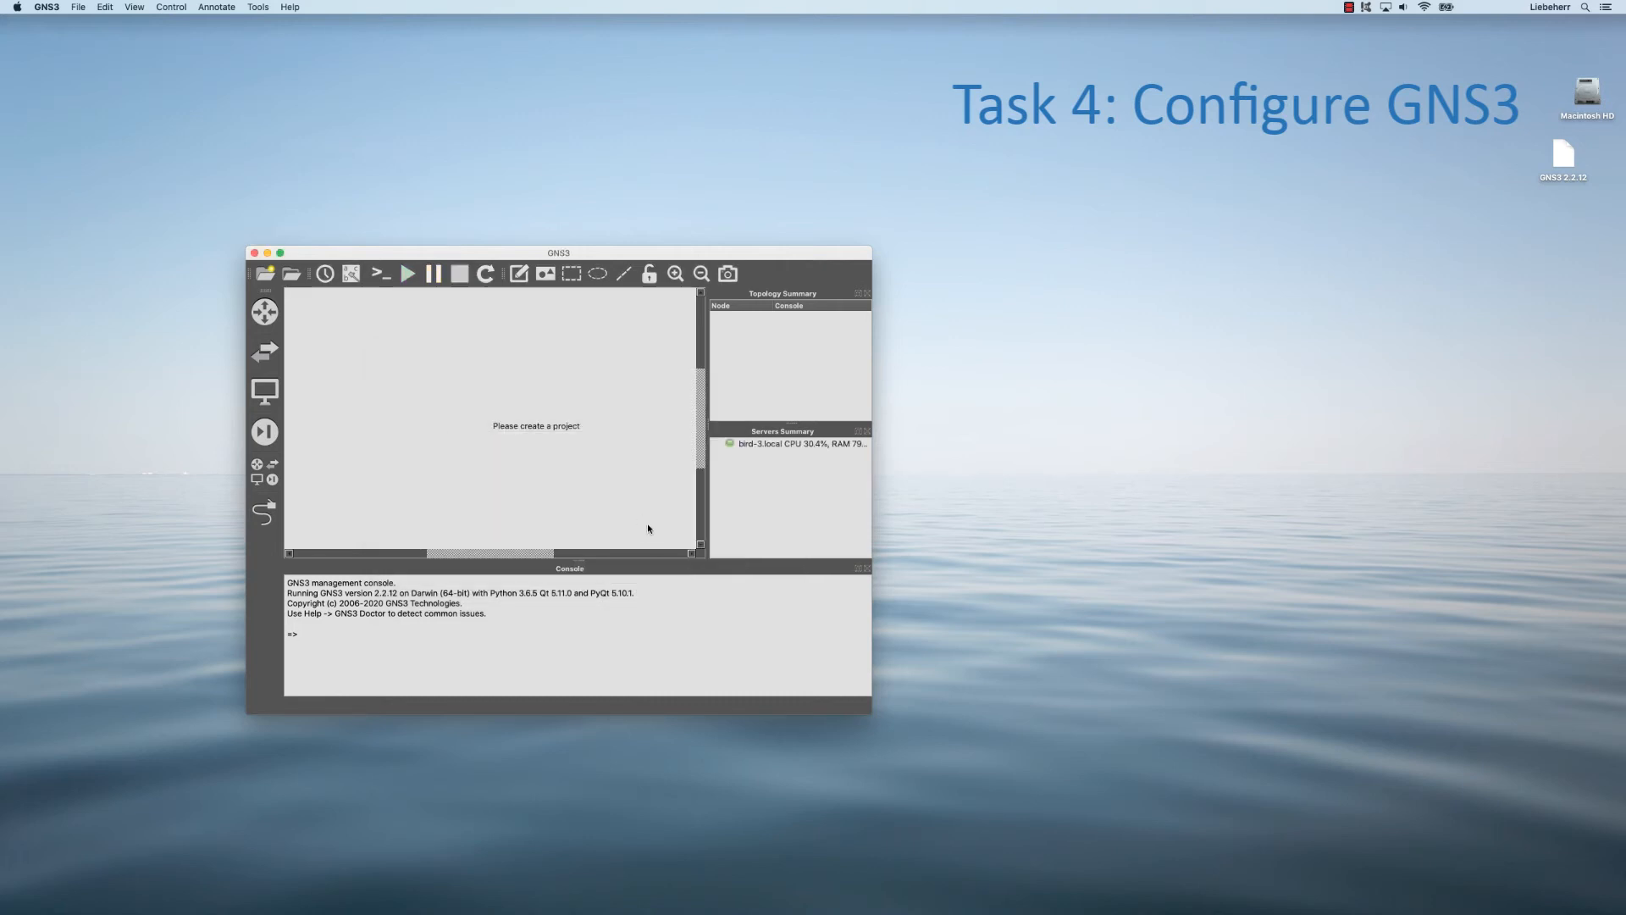
pyautogui.click(292, 8)
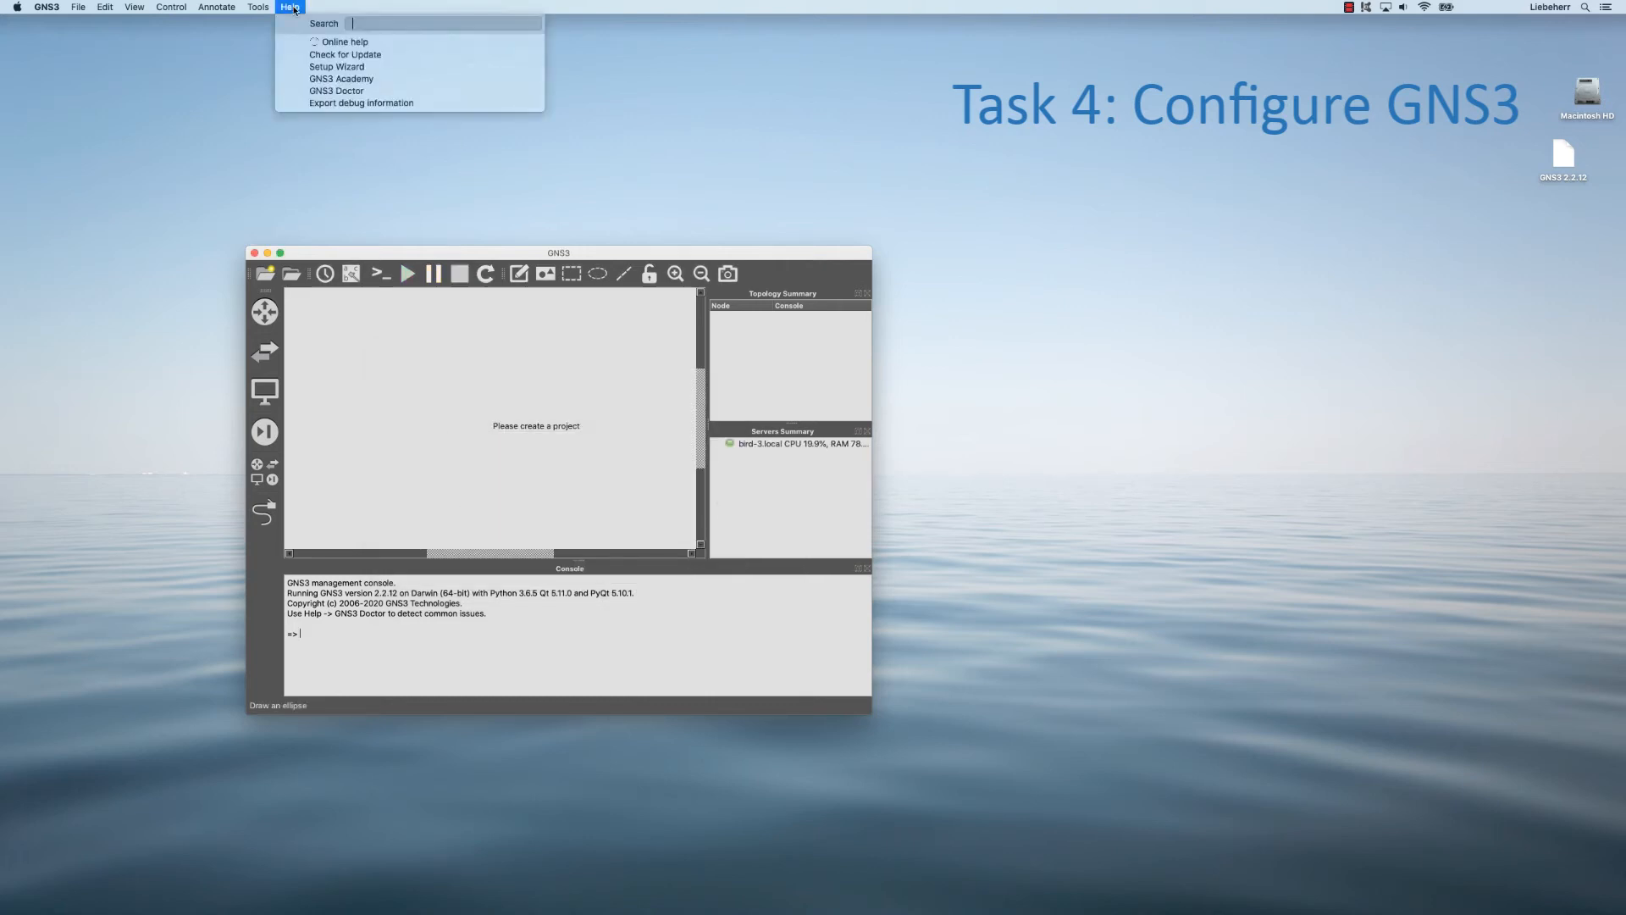
# Step: Rerun Help > Setup Wizard with appliances in a VM, passing the local server check
pyautogui.click(337, 66)
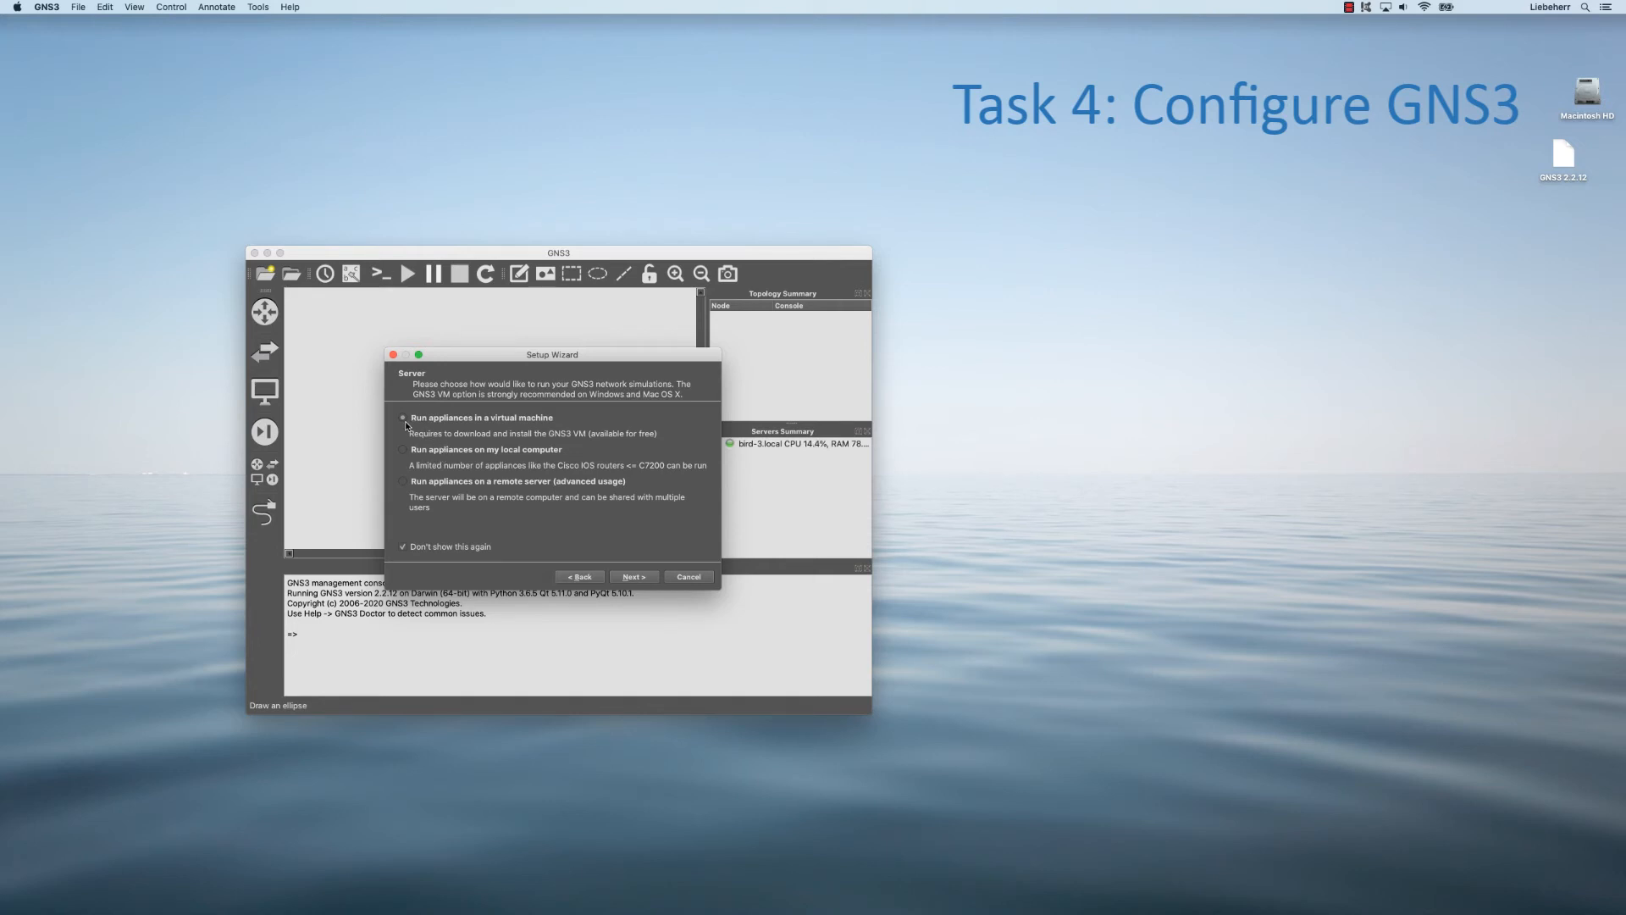
pyautogui.click(635, 579)
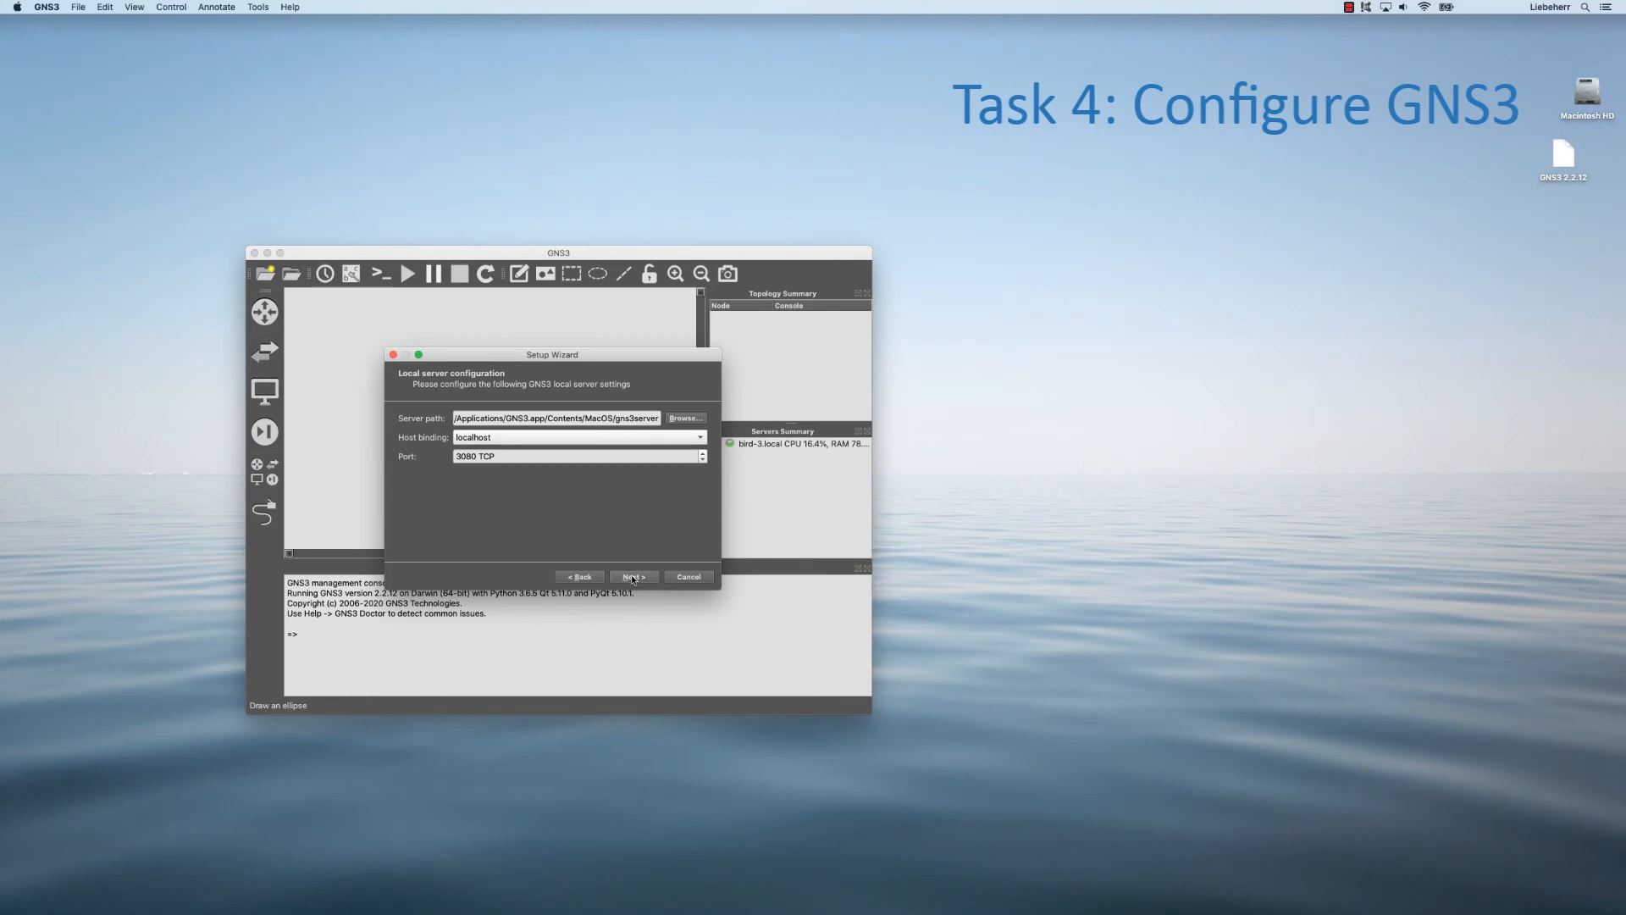
pyautogui.click(634, 577)
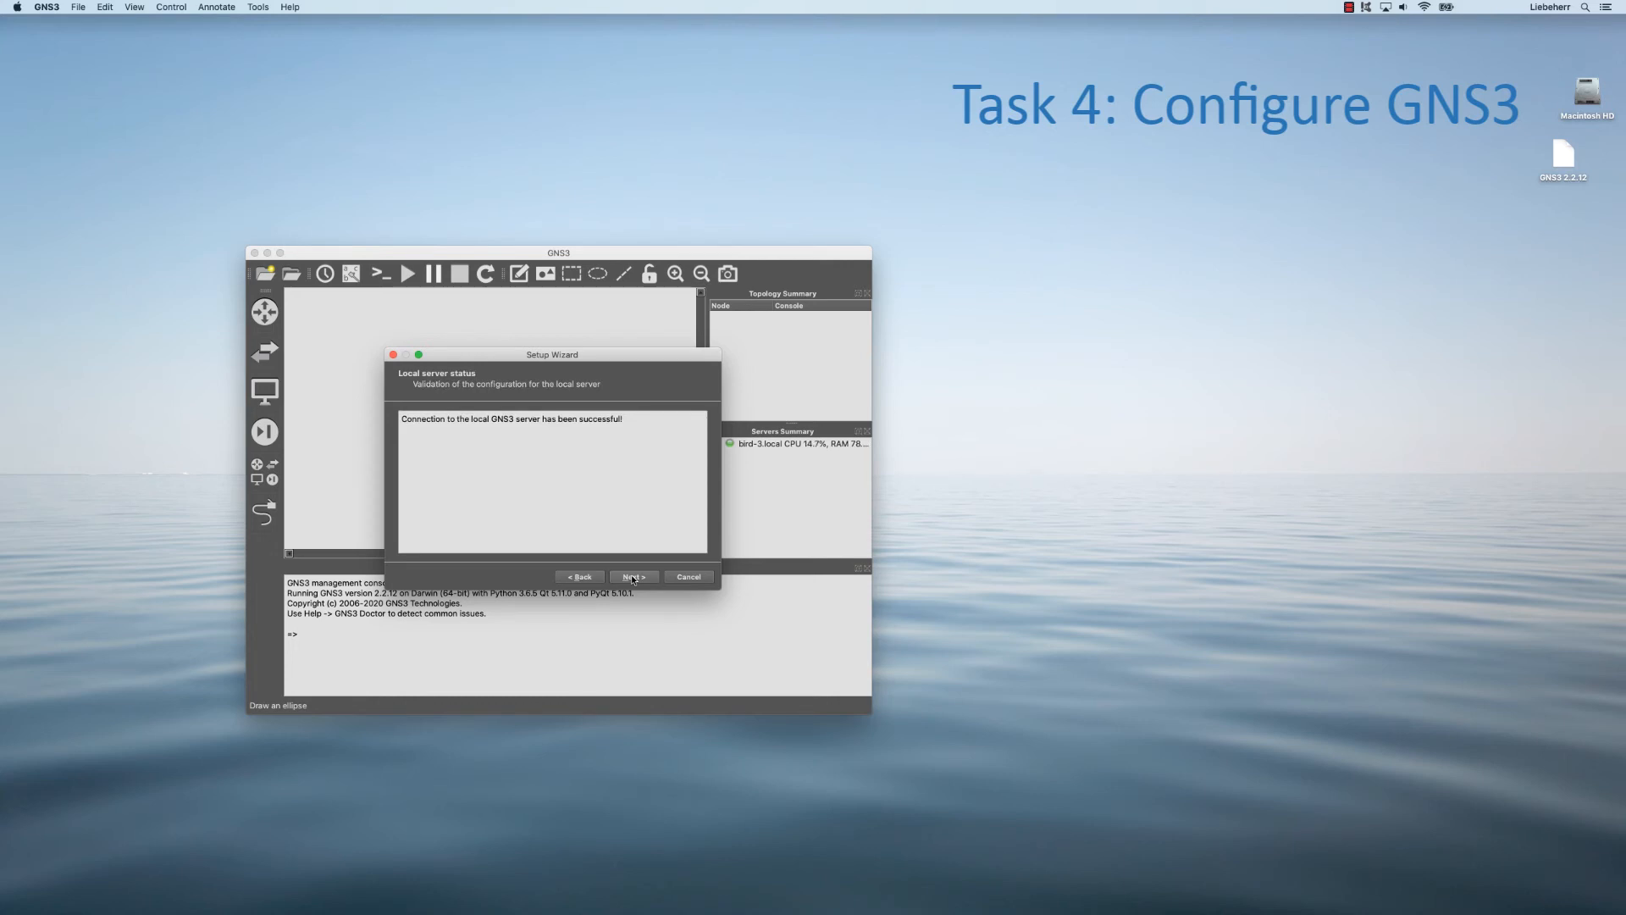
pyautogui.click(634, 578)
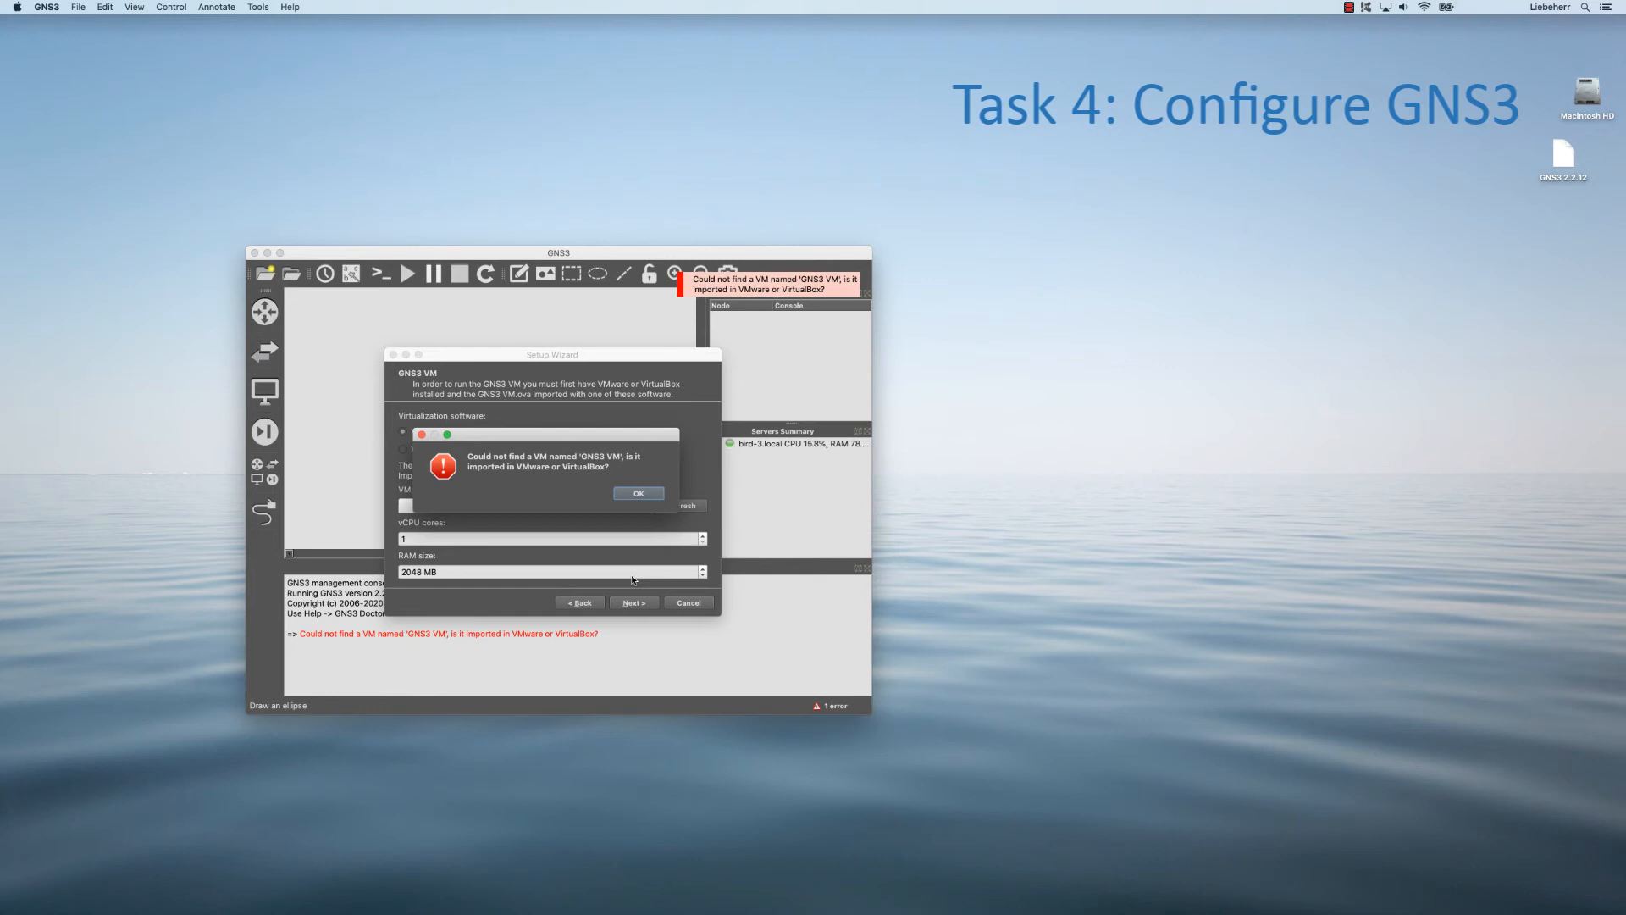
# Step: Dismiss the VM-not-found error and run GNS3 VM on VirtualBox with 1 vCPU, 2048 MB RAM
pyautogui.click(642, 496)
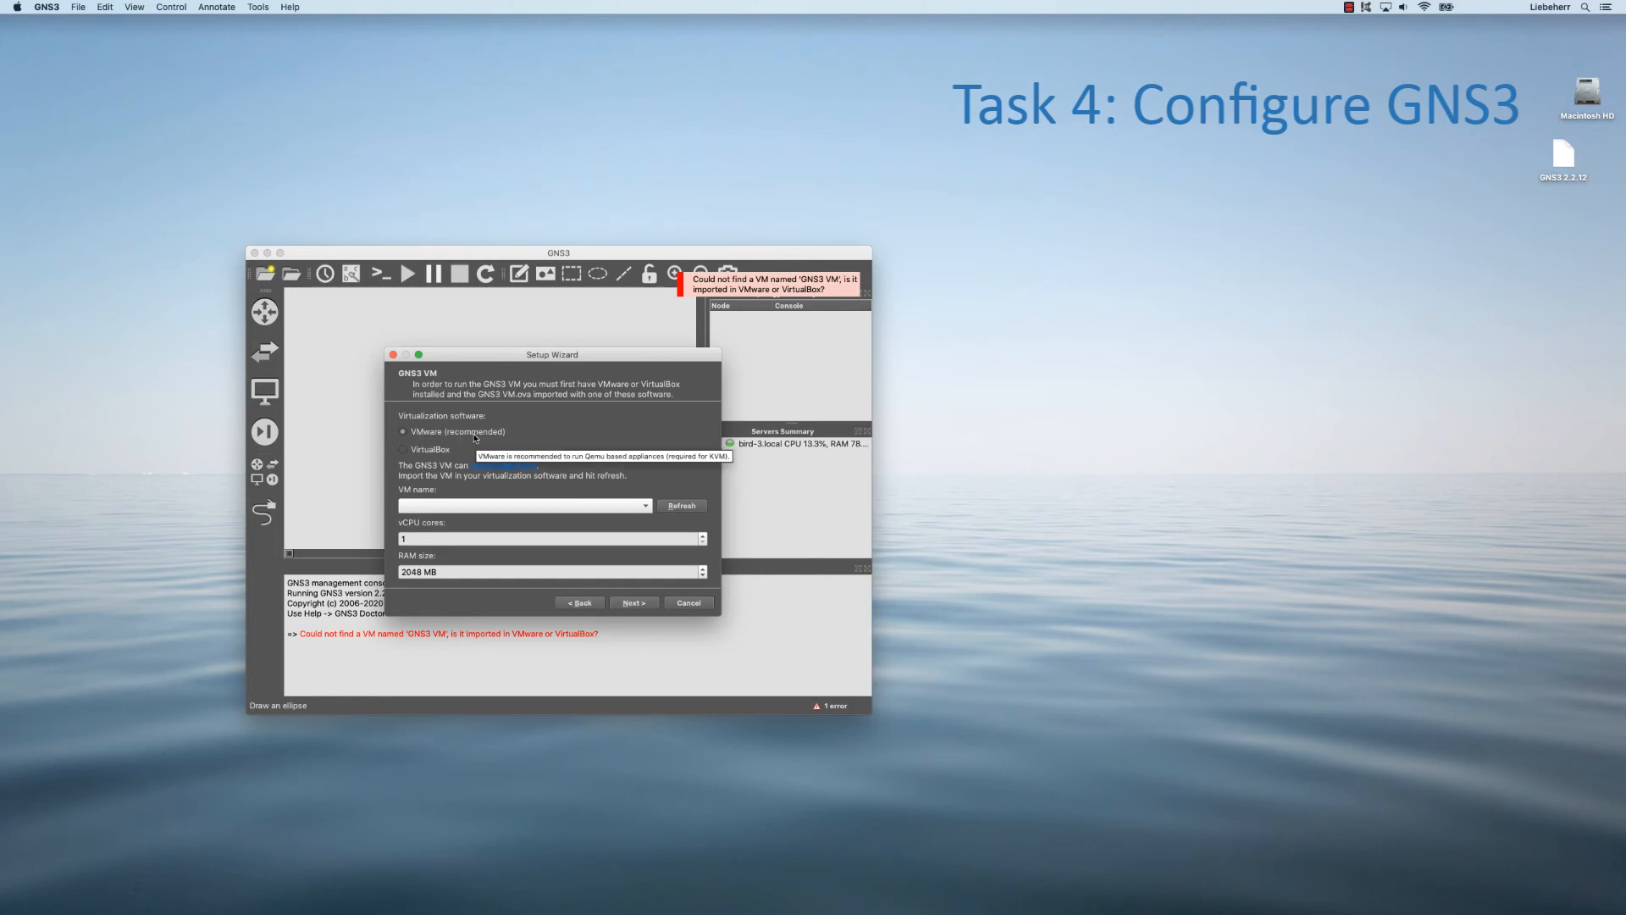
pyautogui.click(401, 451)
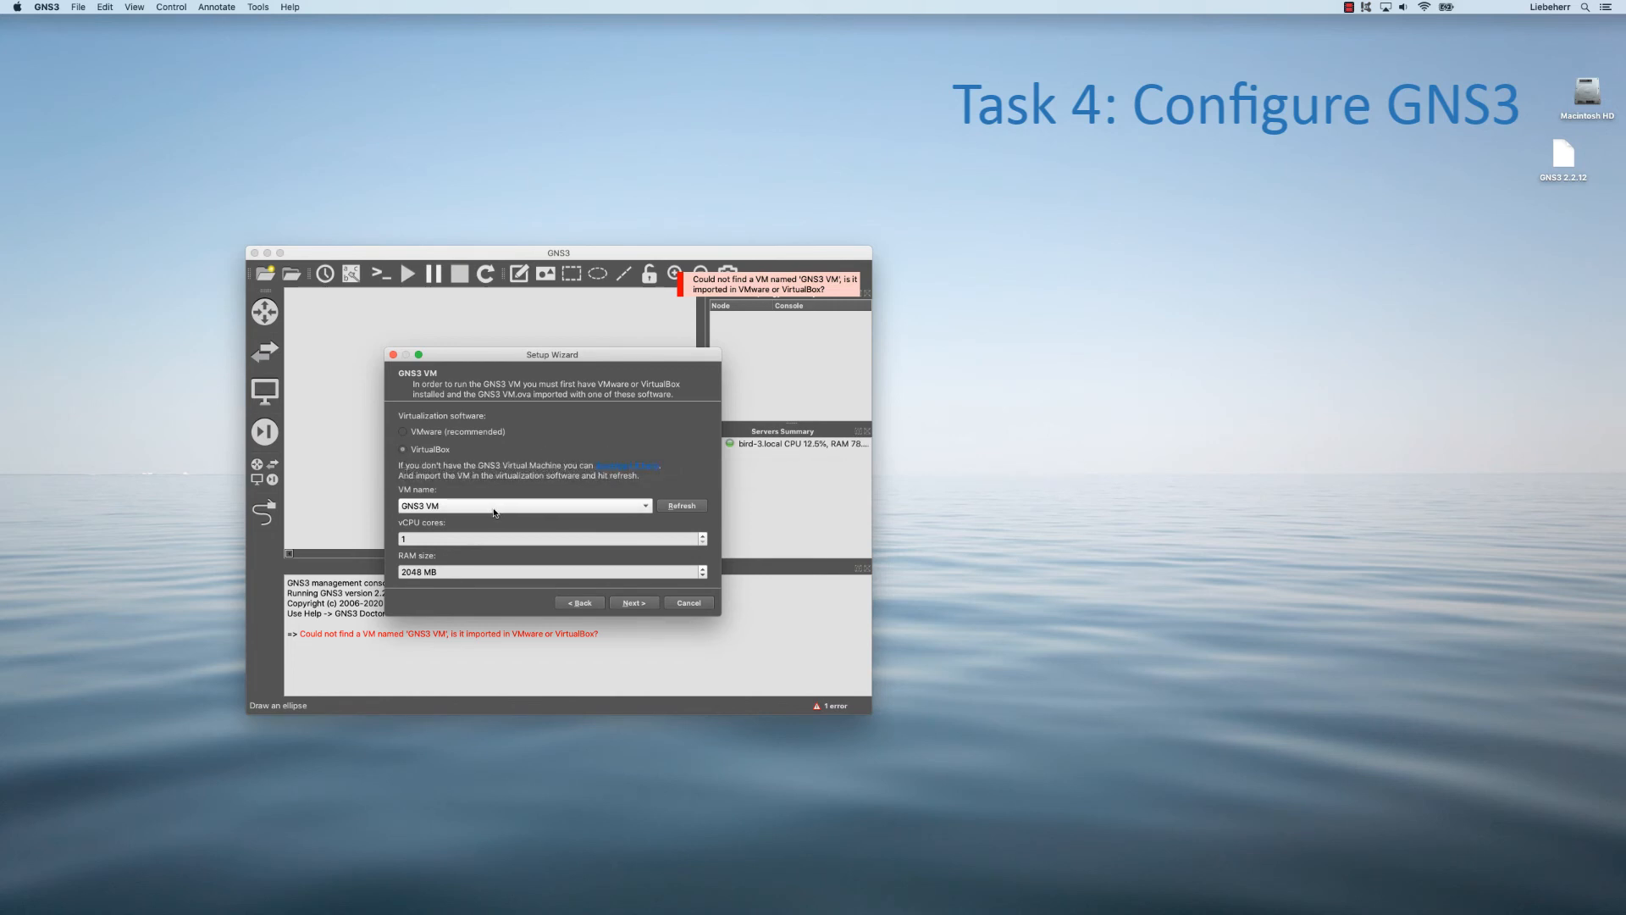
pyautogui.click(634, 603)
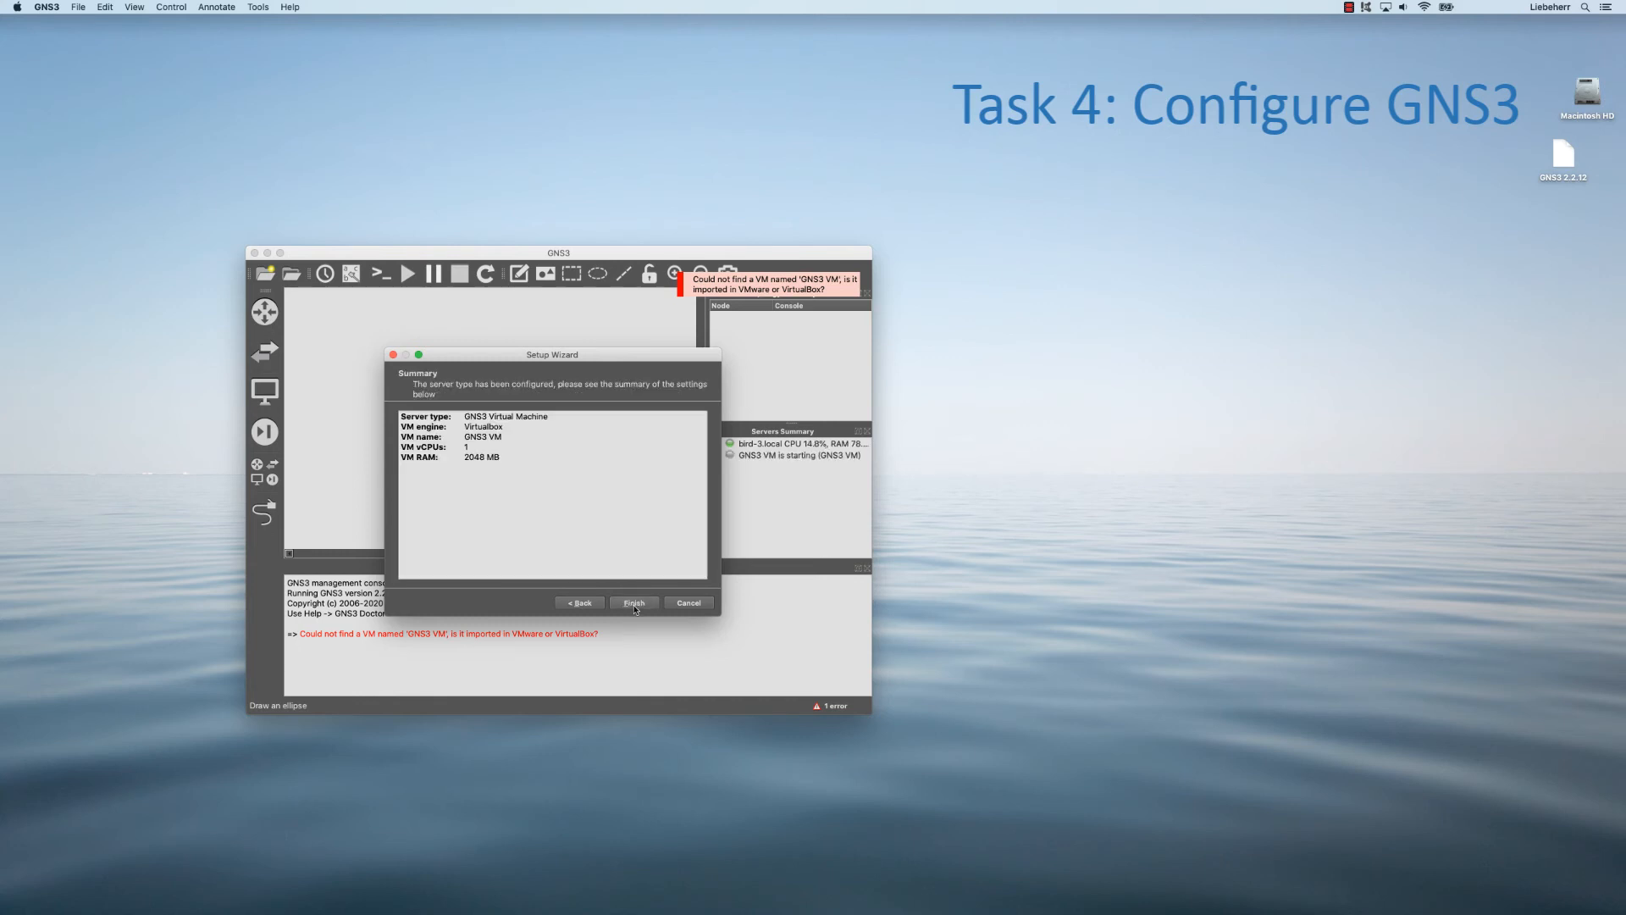
# Step: Finish the wizard so GNS3 VM boots as server 2.2.12 at 192.168.56.101
pyautogui.click(634, 603)
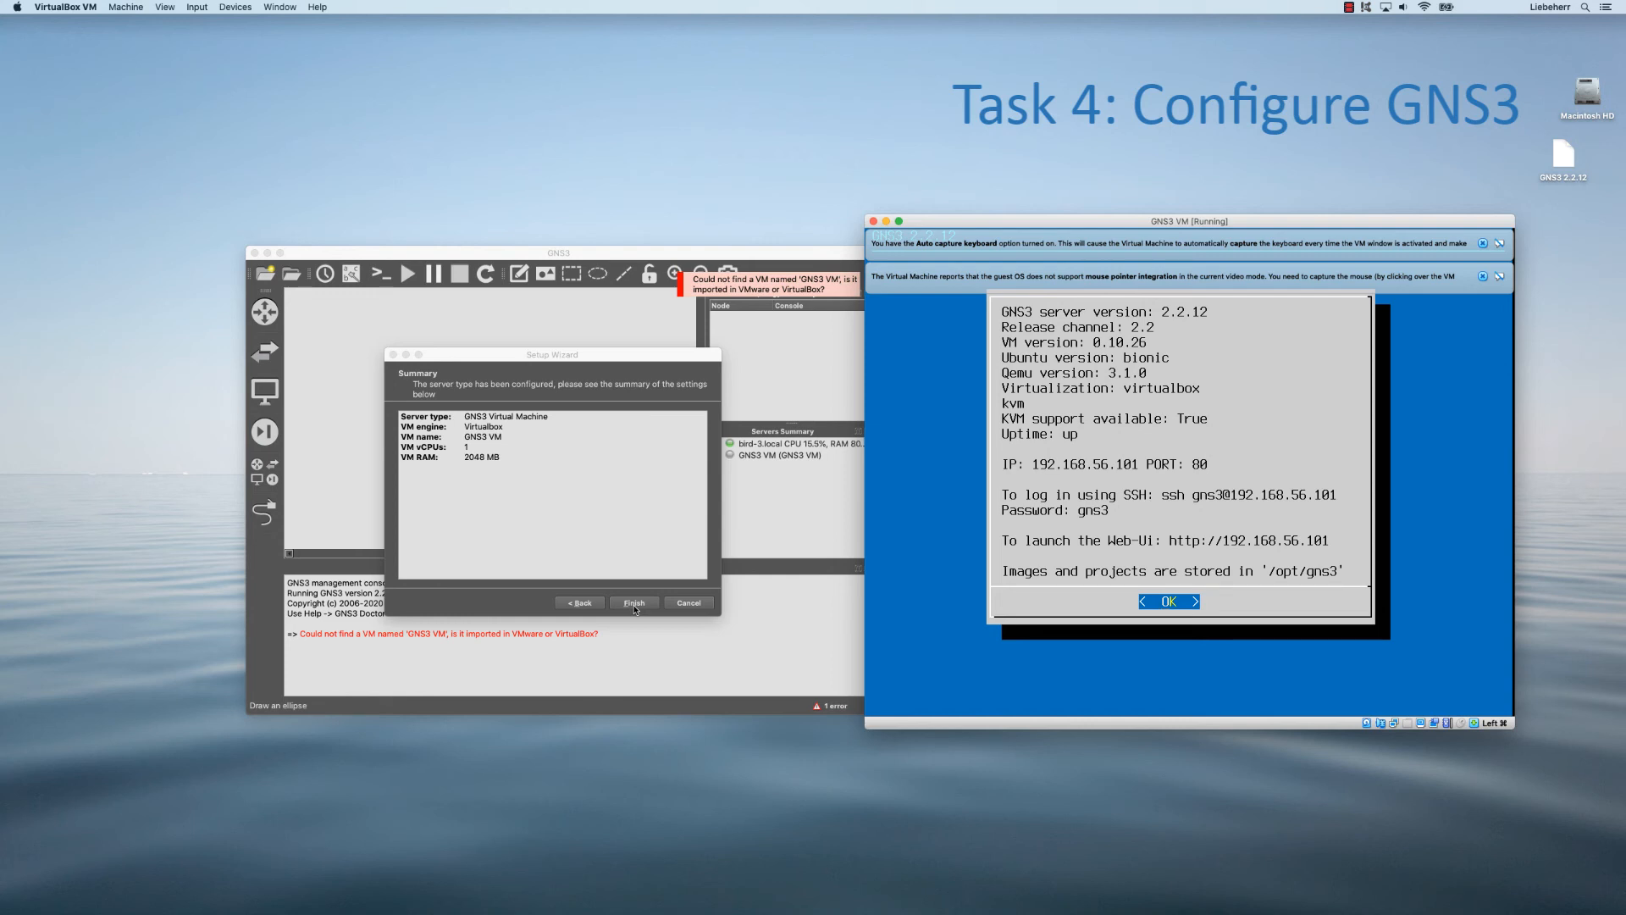
pyautogui.click(634, 603)
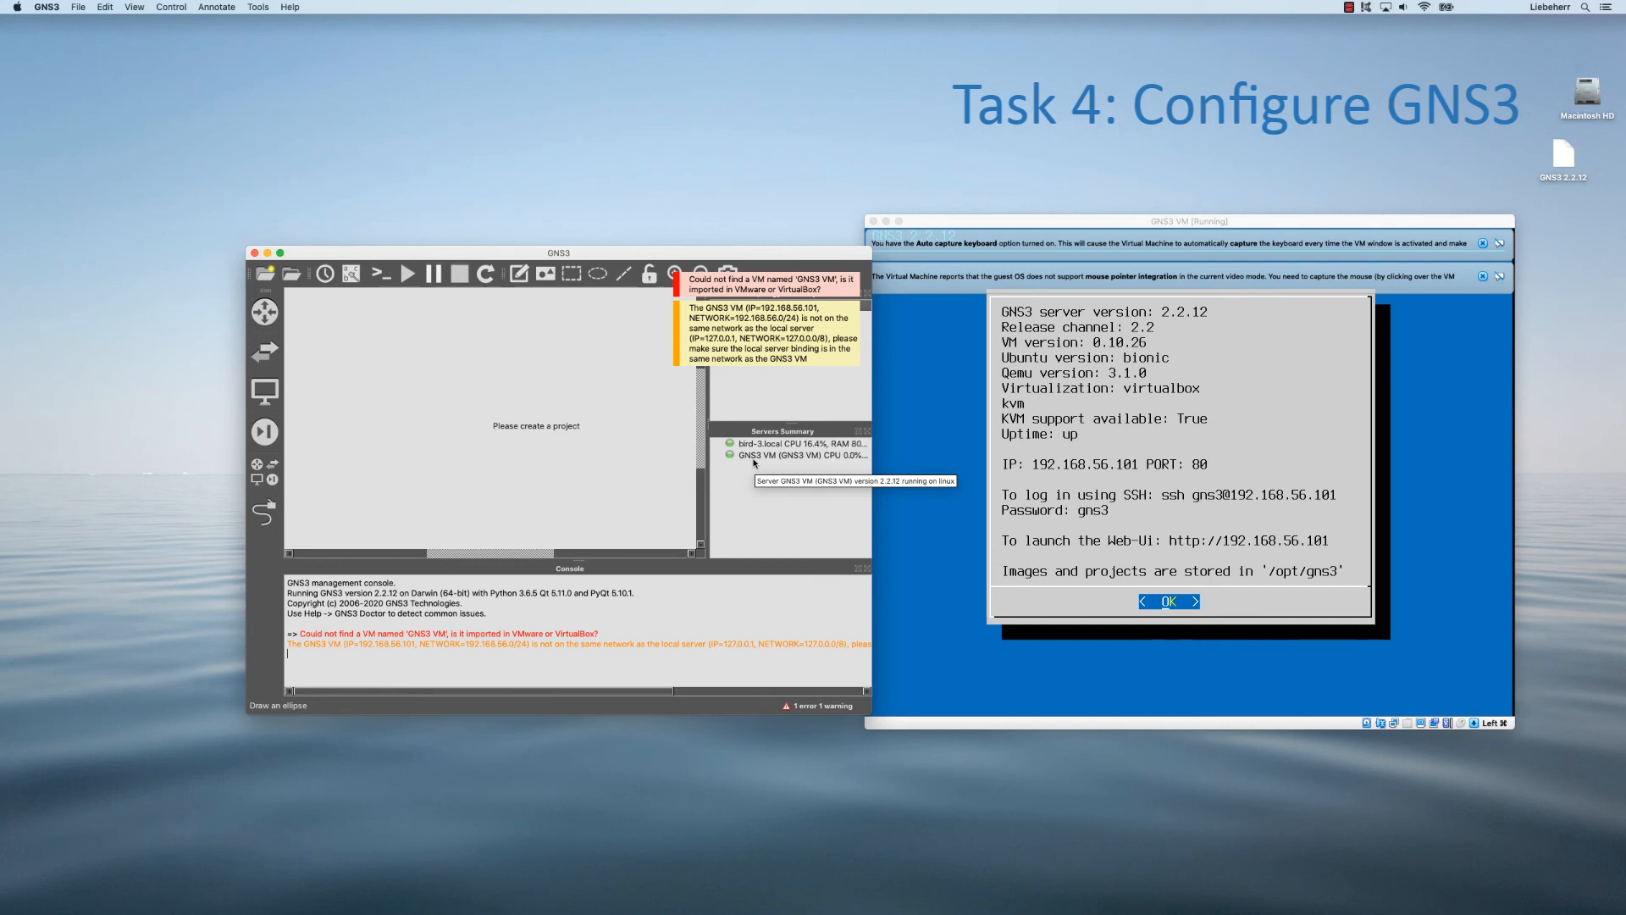
pyautogui.click(1206, 523)
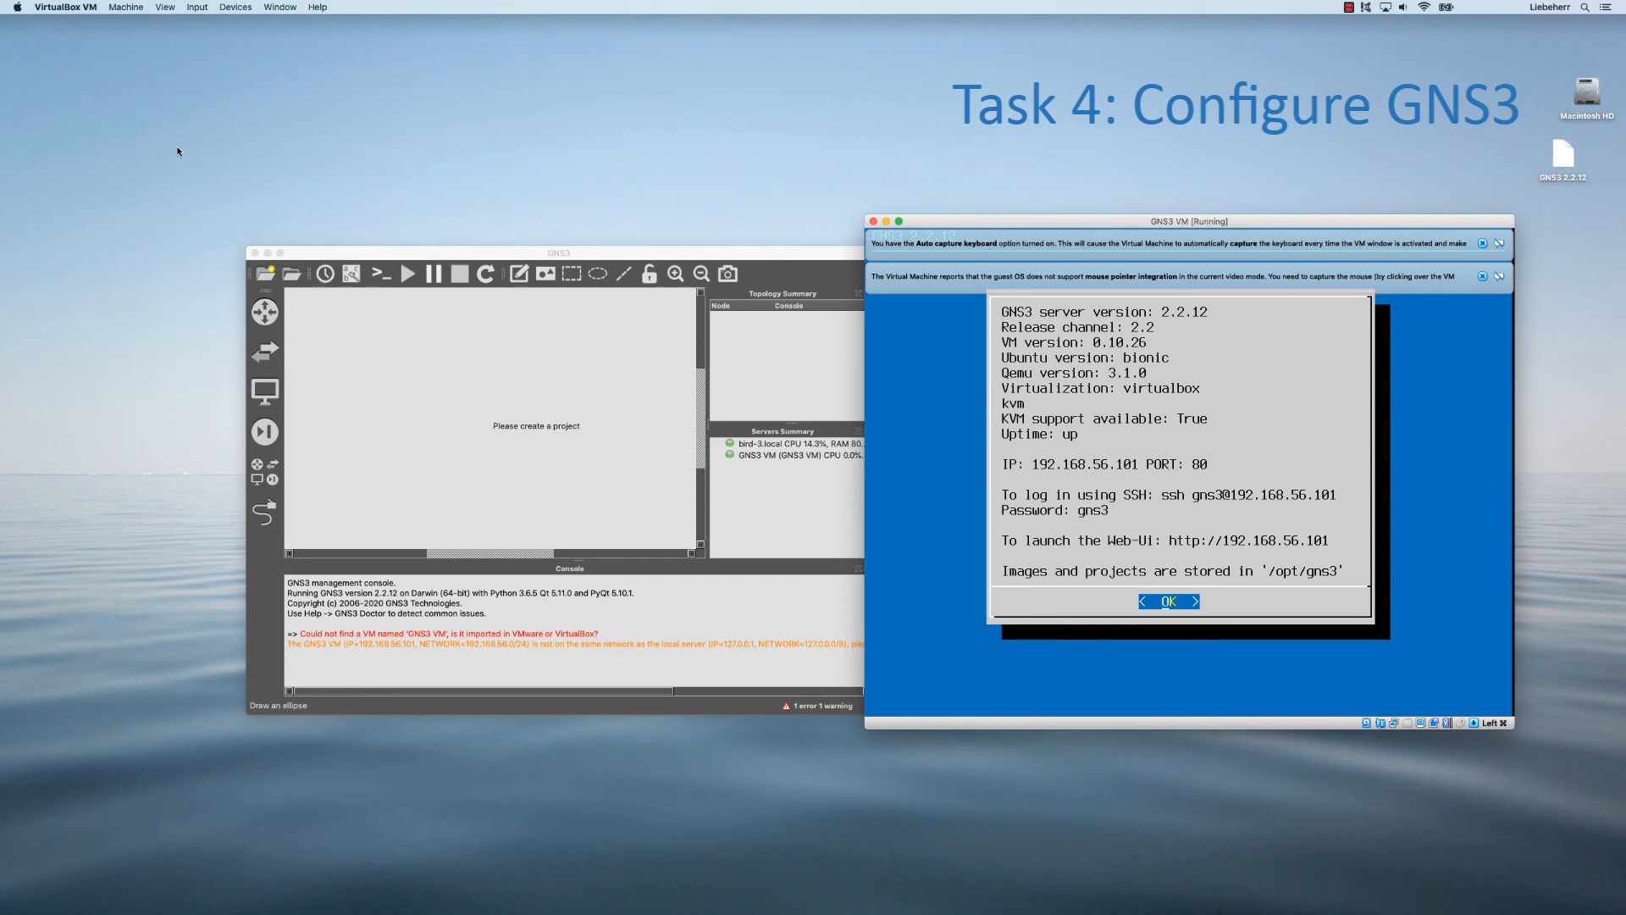
pyautogui.click(393, 342)
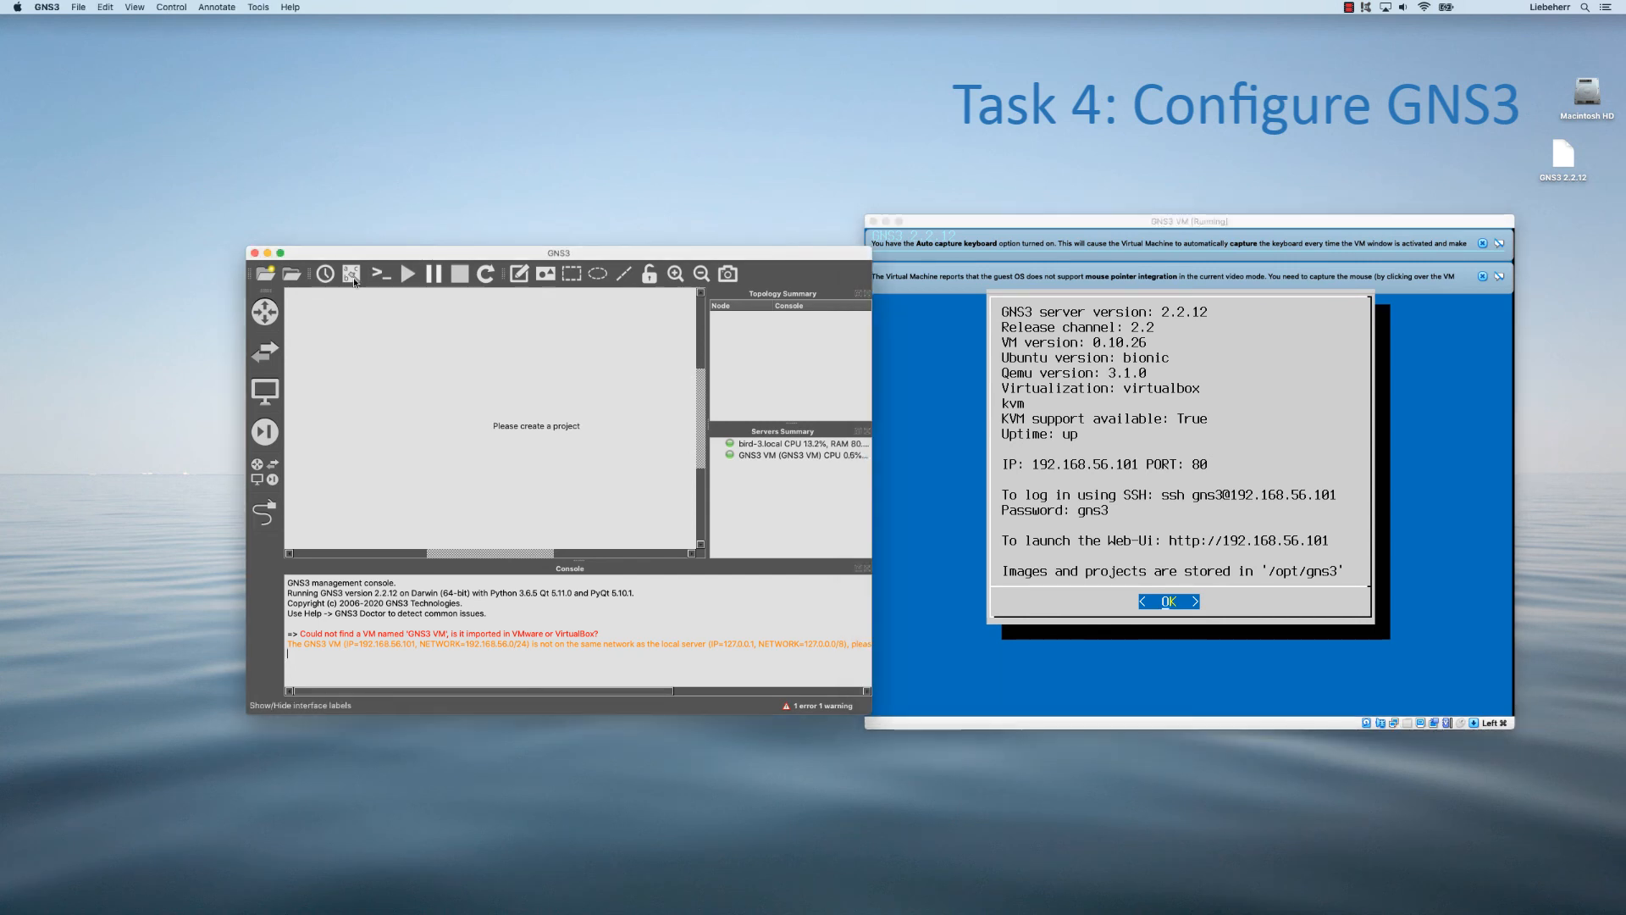
pyautogui.click(41, 8)
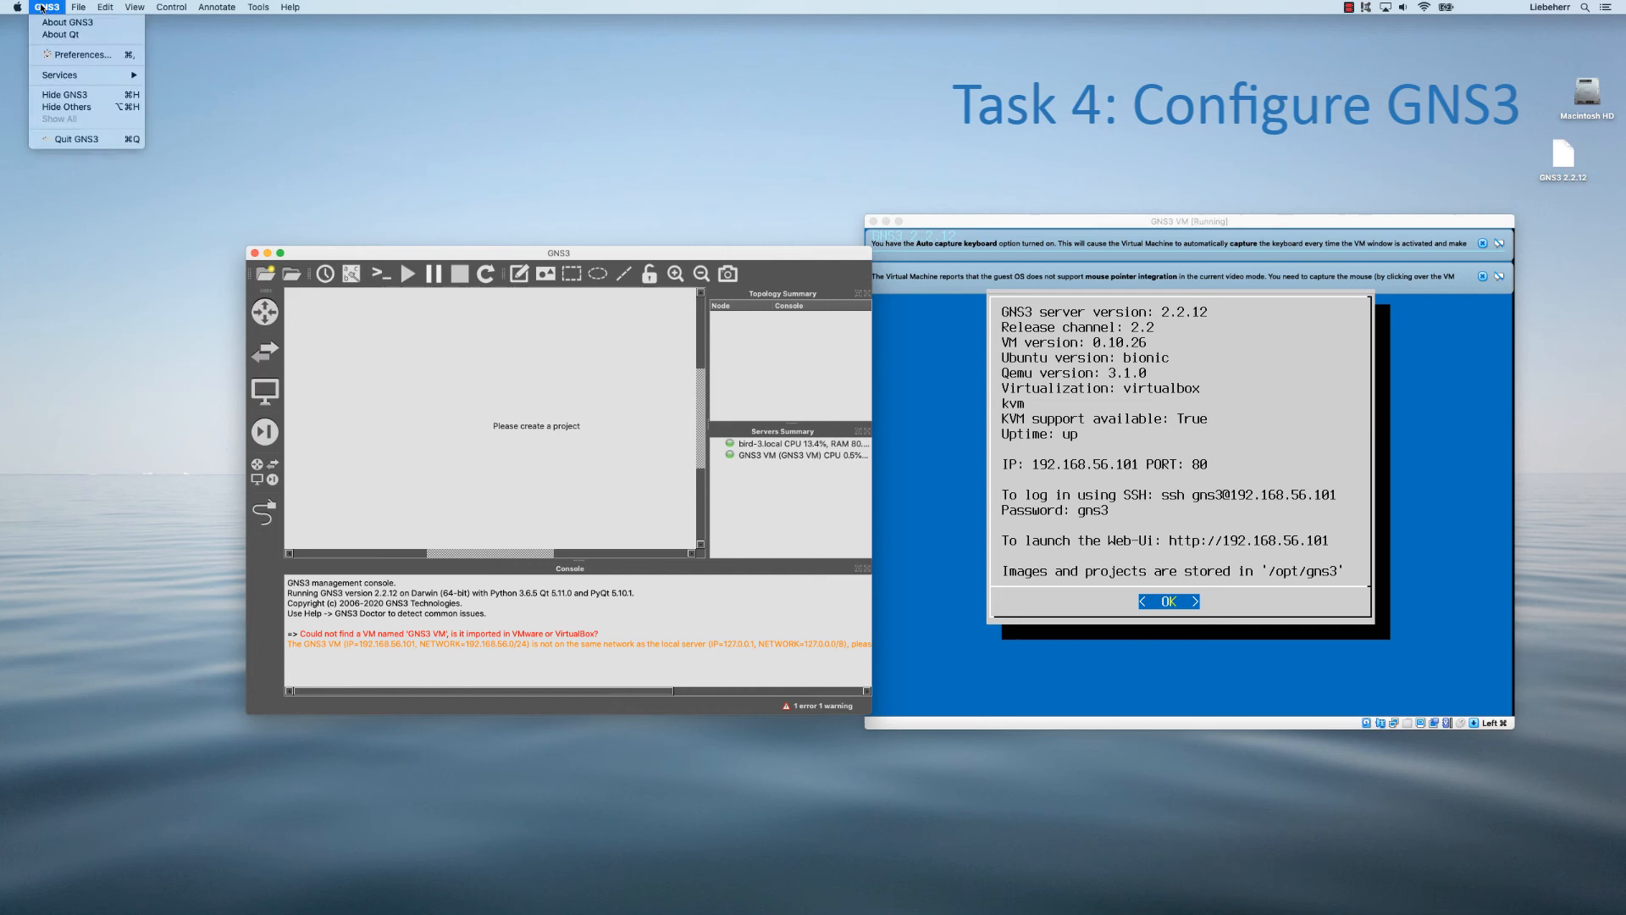
# Step: Quit GNS3 and go to the Download section of wireshark.org in Firefox
pyautogui.click(78, 138)
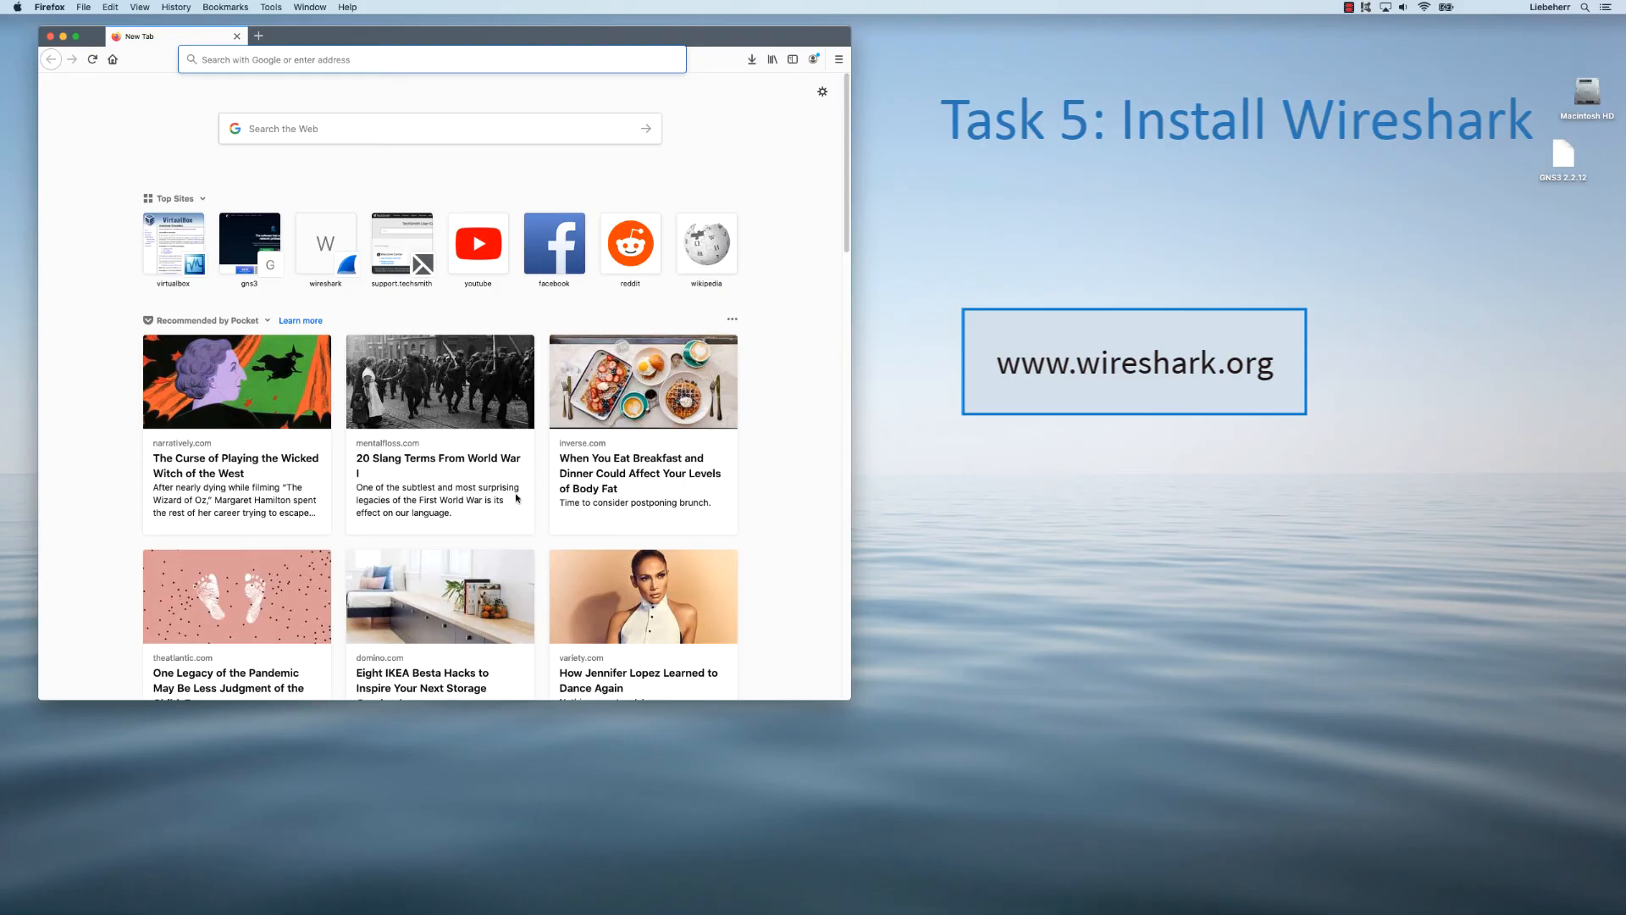
pyautogui.click(453, 59)
pyautogui.write('www.')
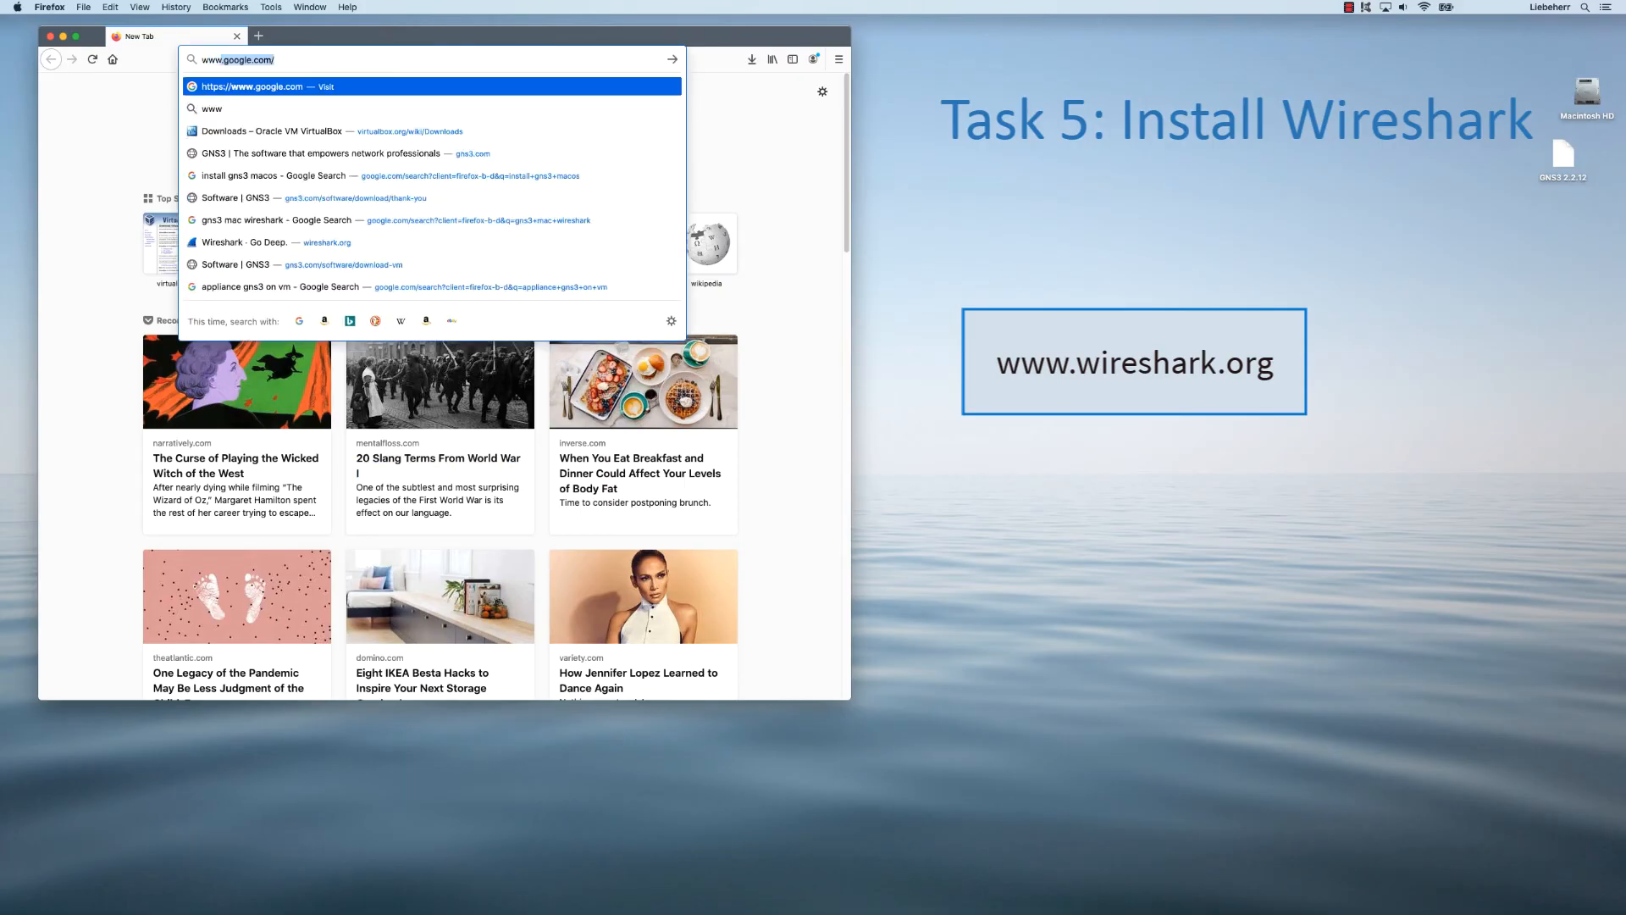
pyautogui.write('wireshar')
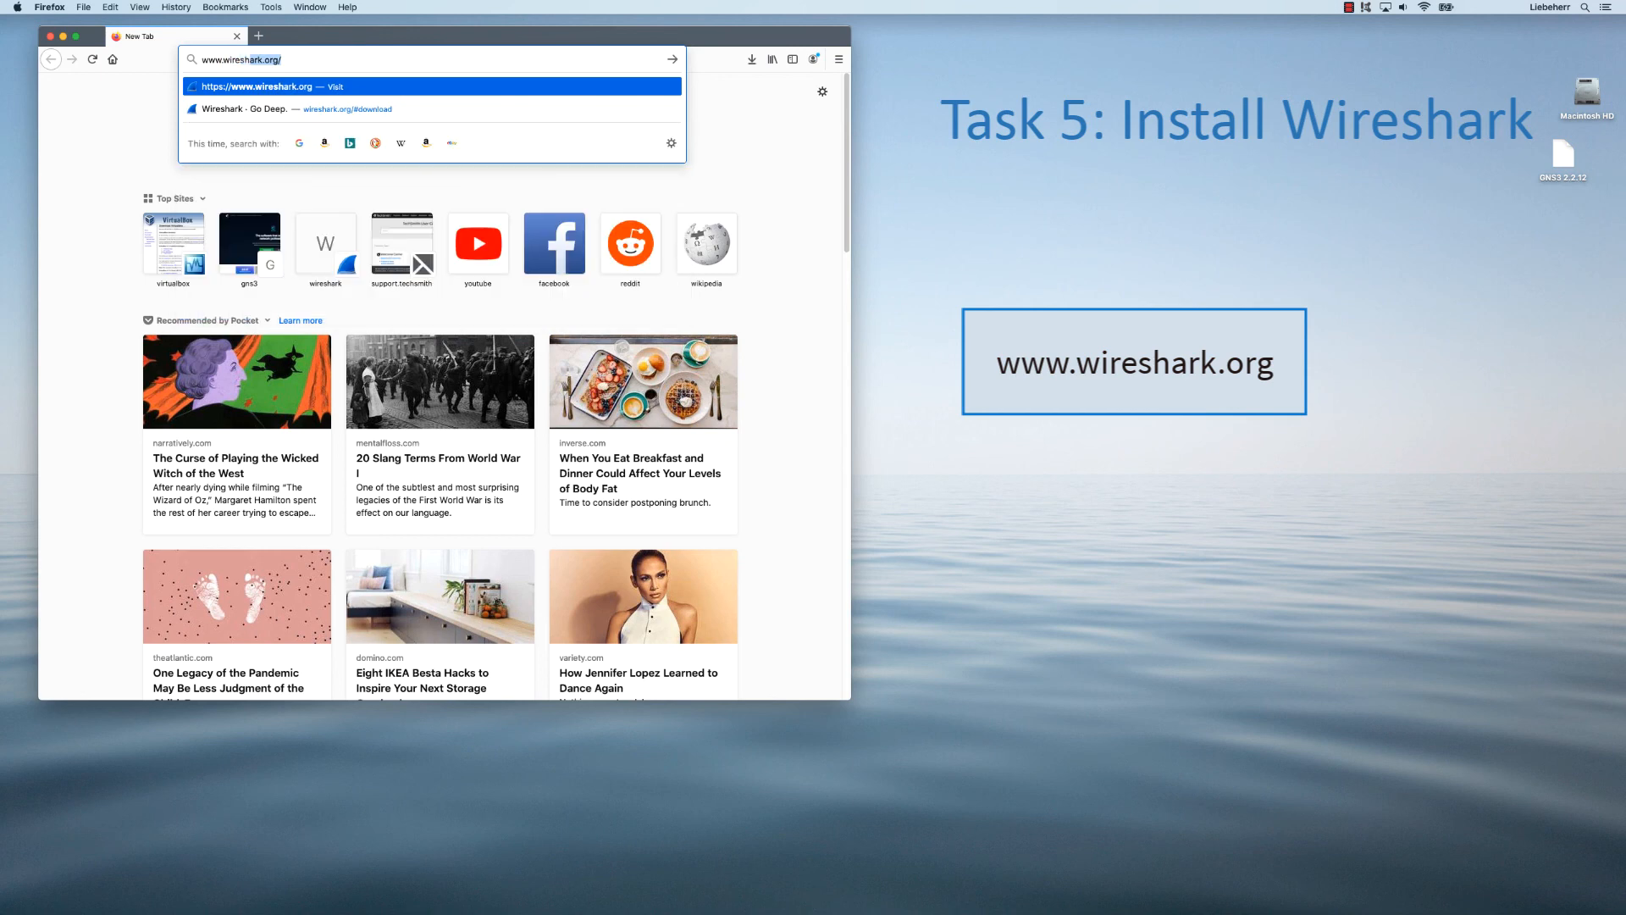
pyautogui.write('k.org')
pyautogui.press('Return')
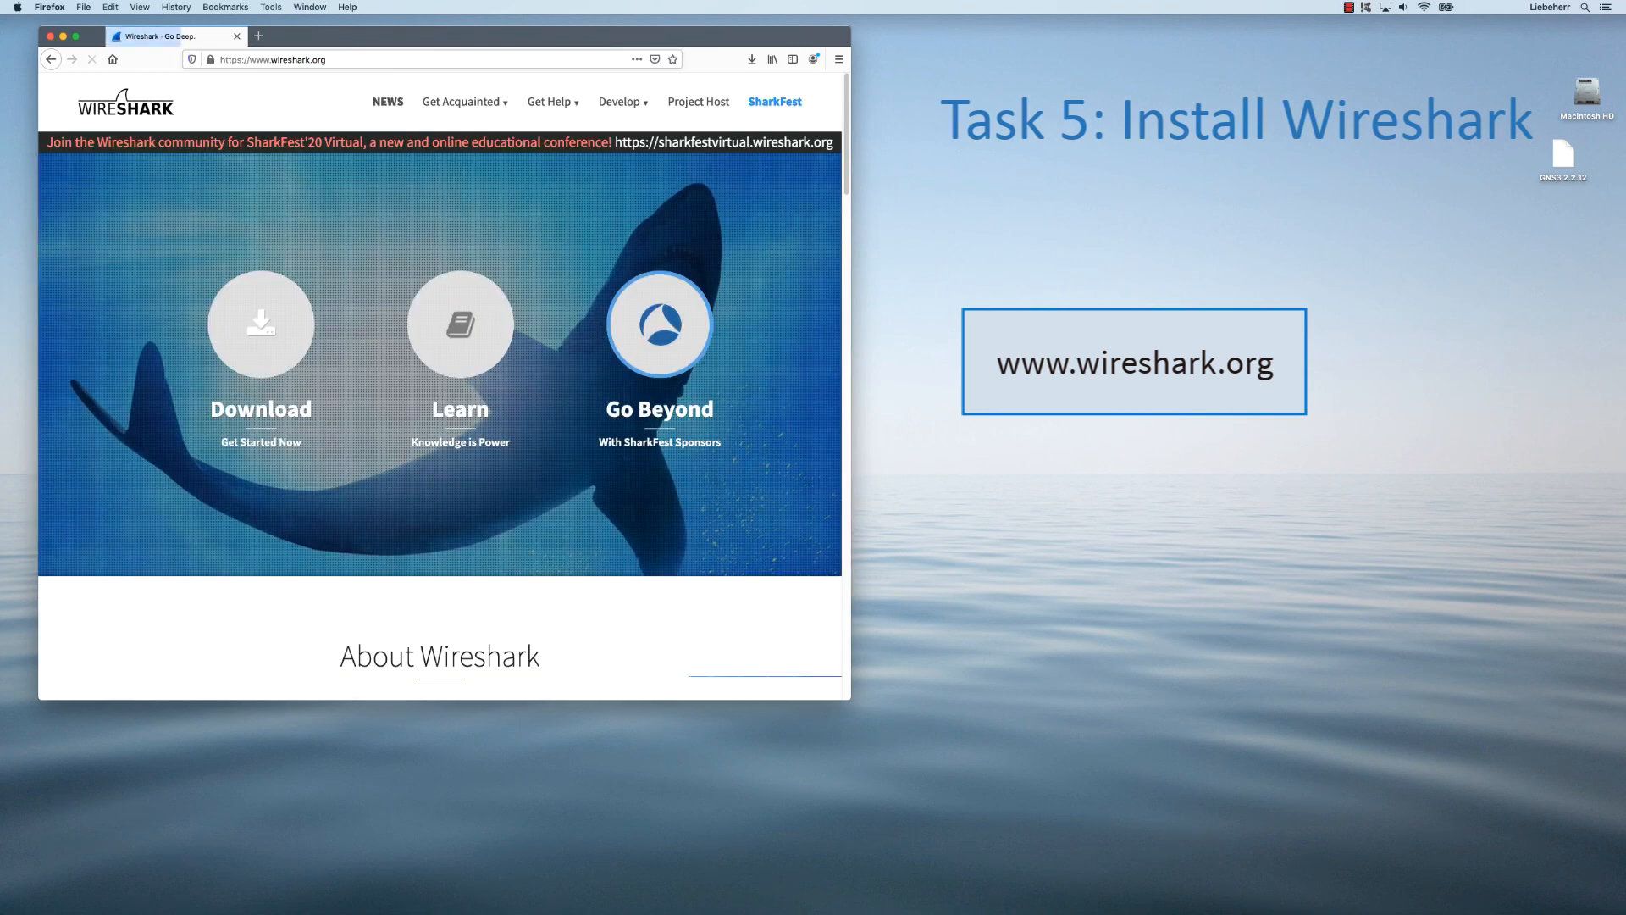
pyautogui.click(251, 346)
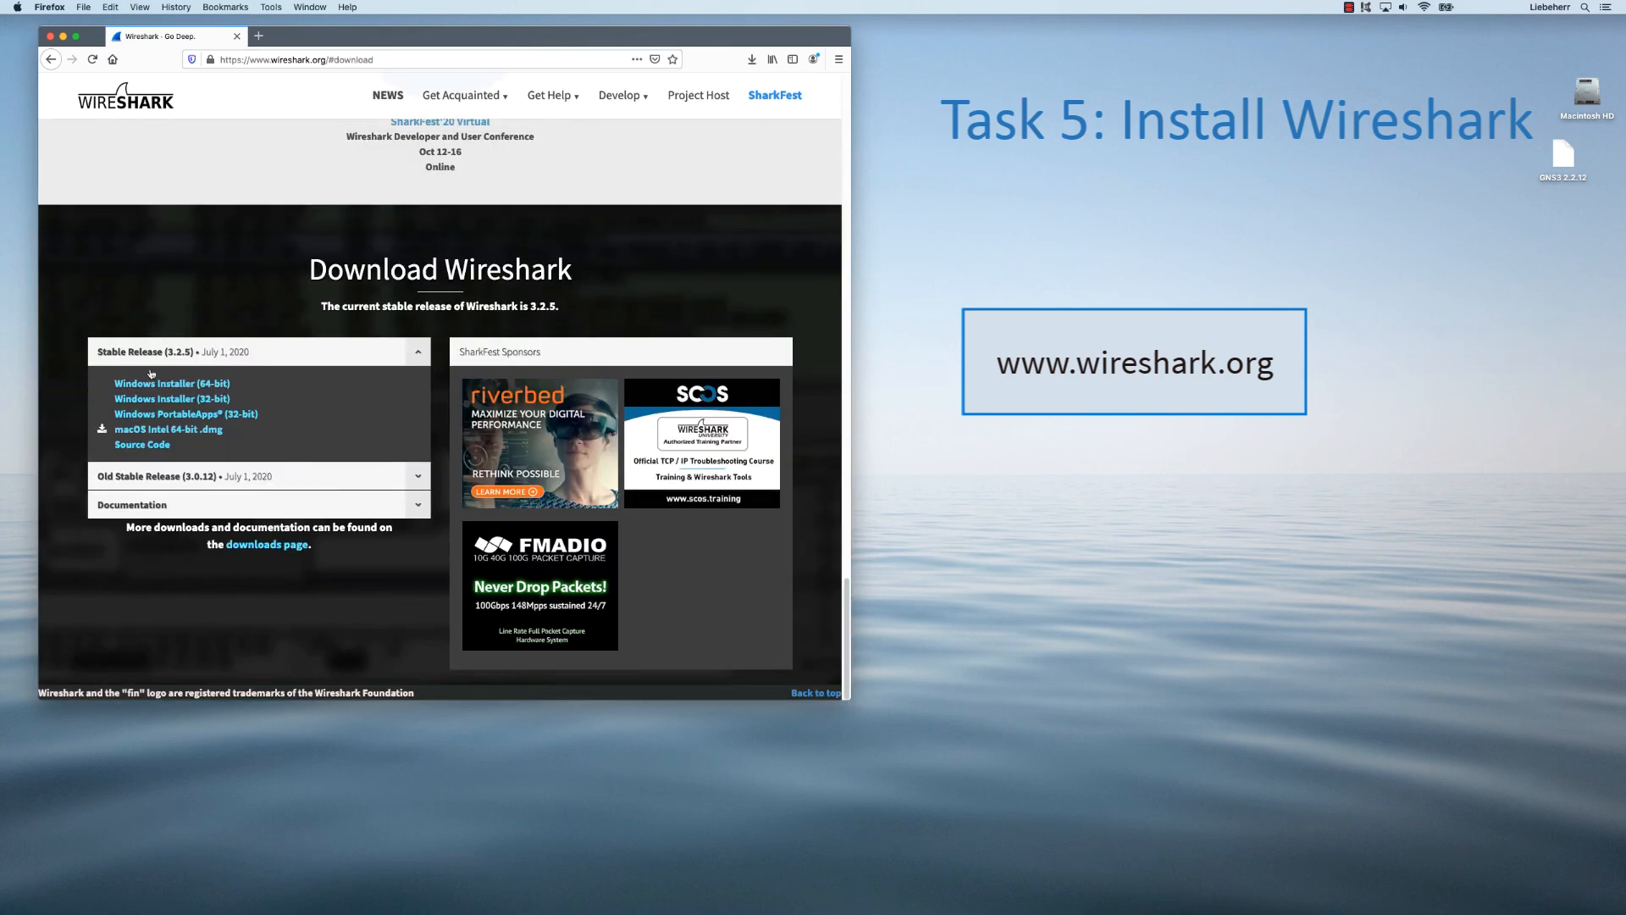
# Step: Download the Wireshark 3.2.5 macOS Intel 64-bit .dmg and open it with DiskImageMounter
pyautogui.click(155, 429)
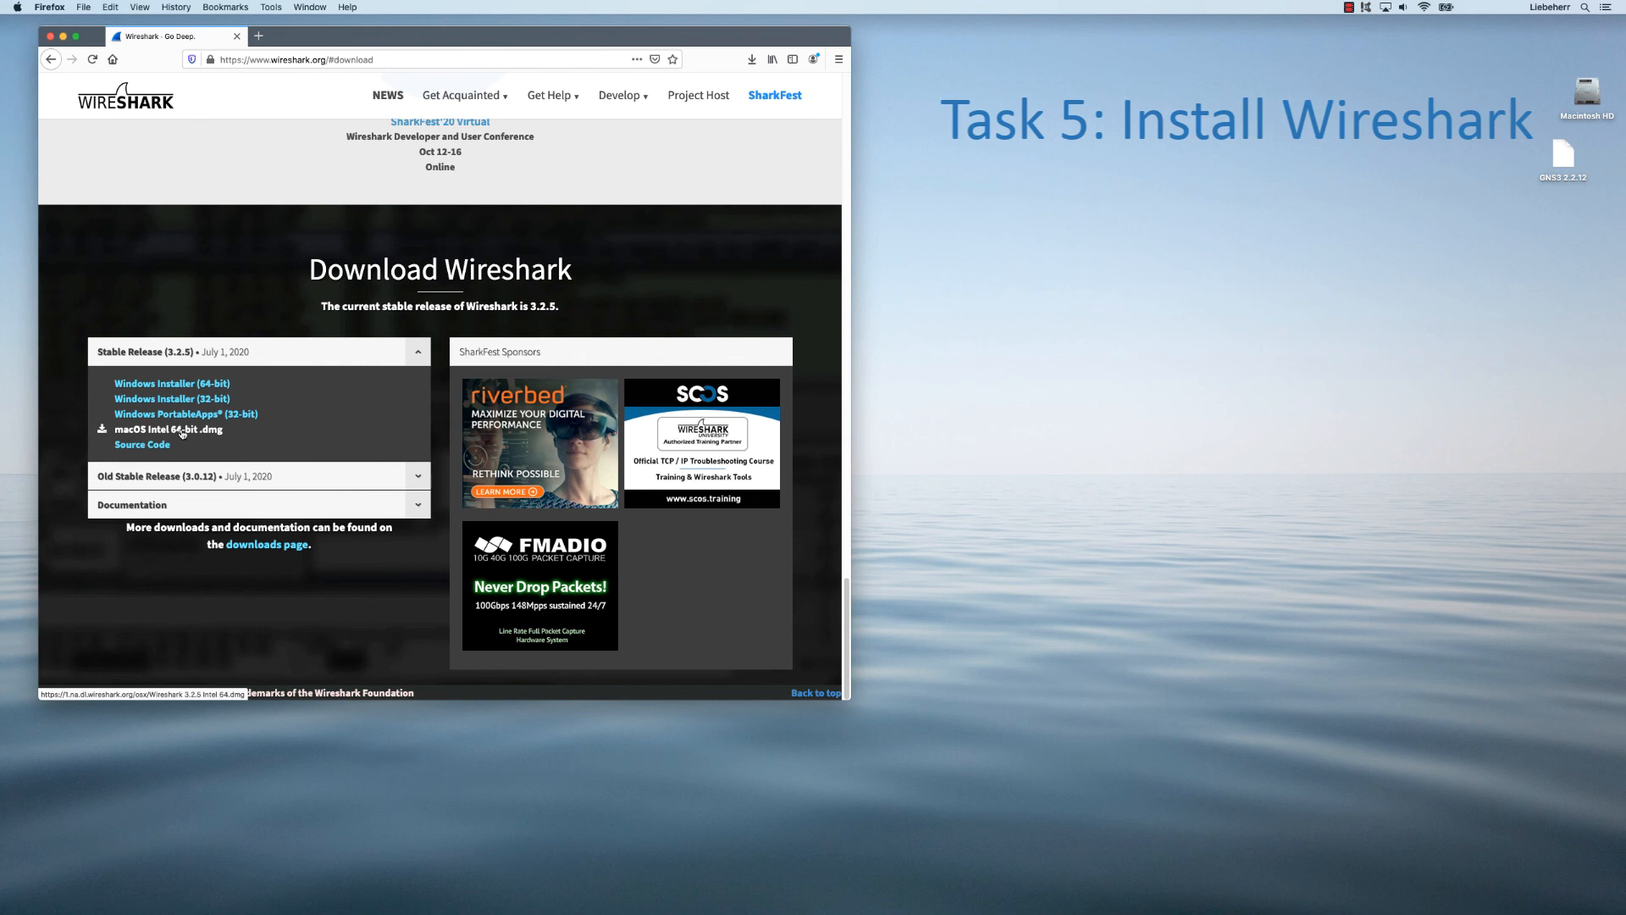
pyautogui.click(182, 432)
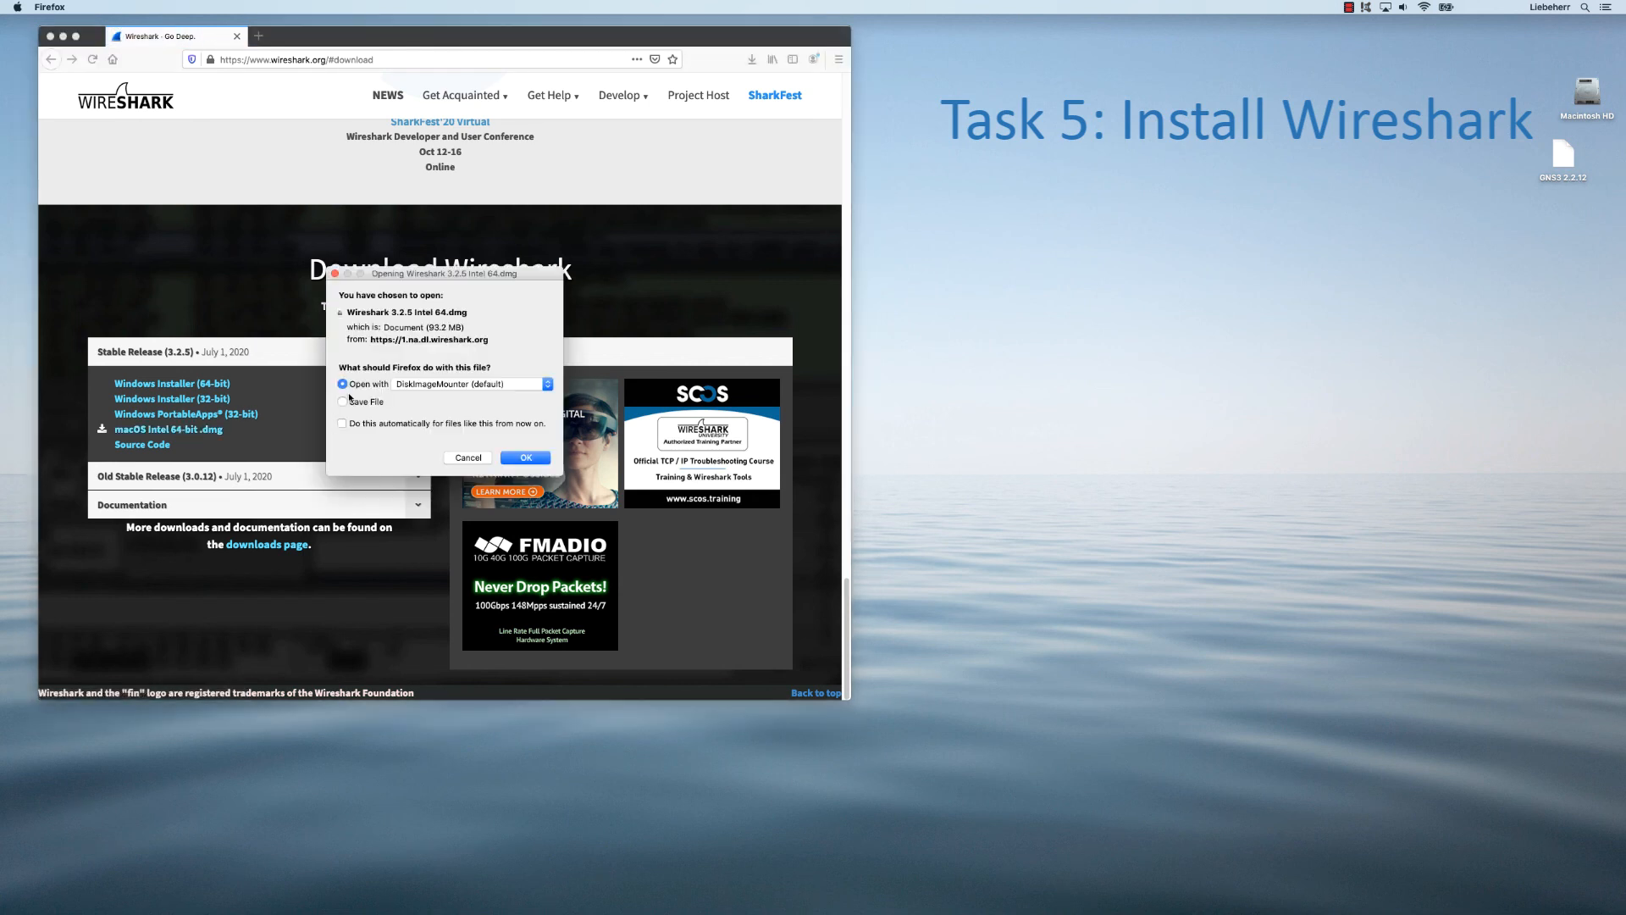
pyautogui.click(527, 457)
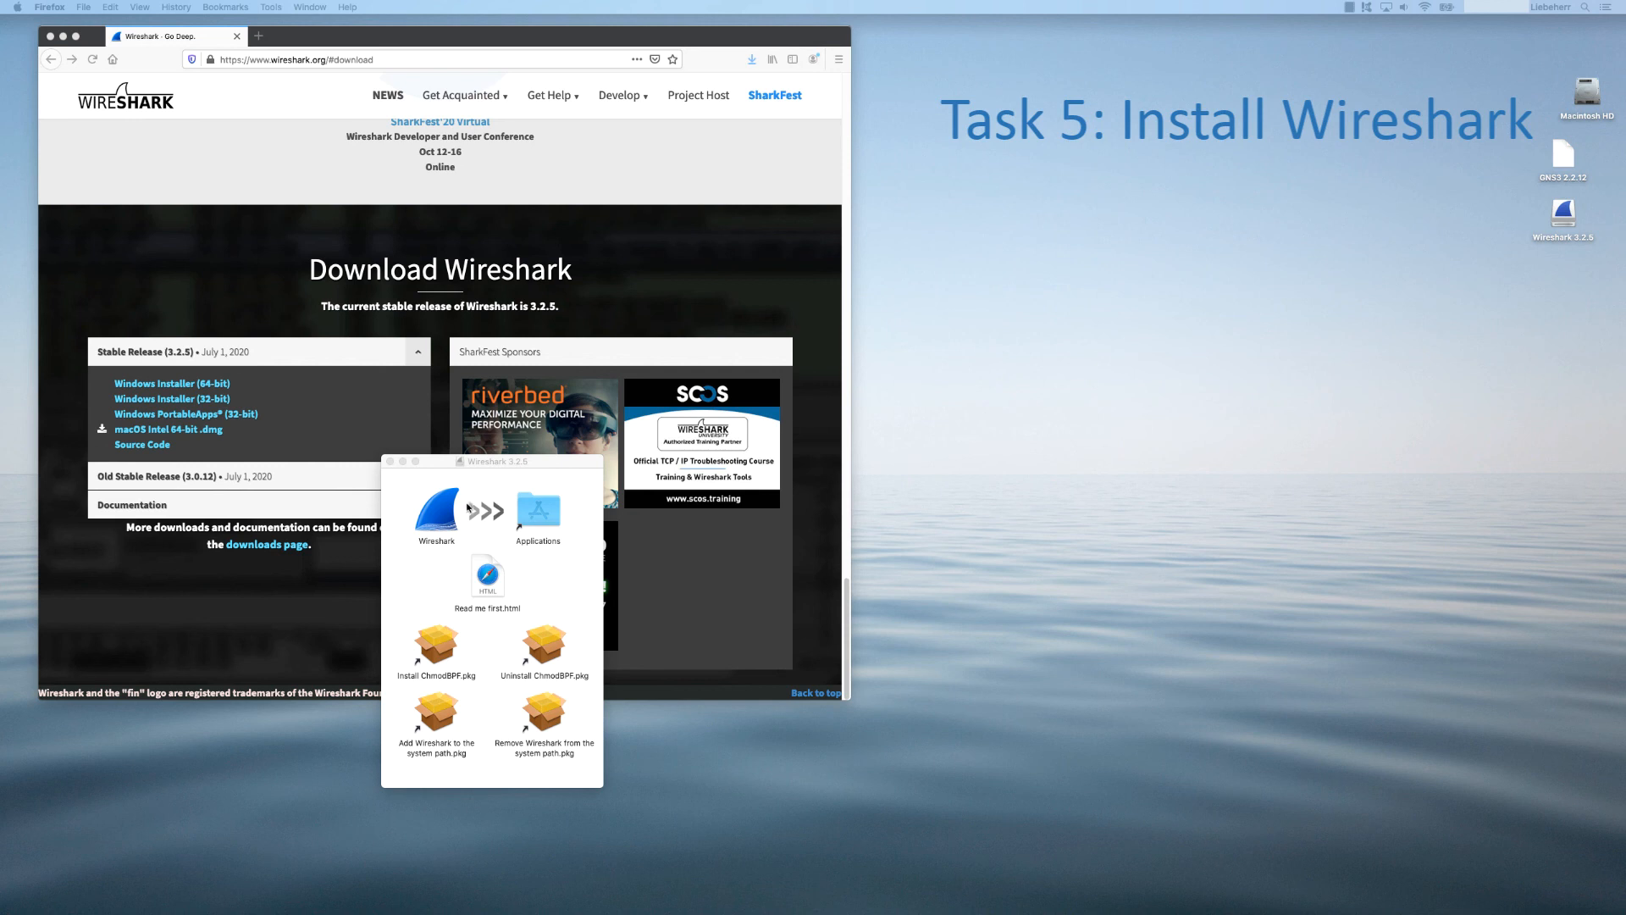
# Step: Copy Wireshark into Applications and launch it from the Applications folder
pyautogui.moveTo(440, 520); pyautogui.dragTo(550, 523)
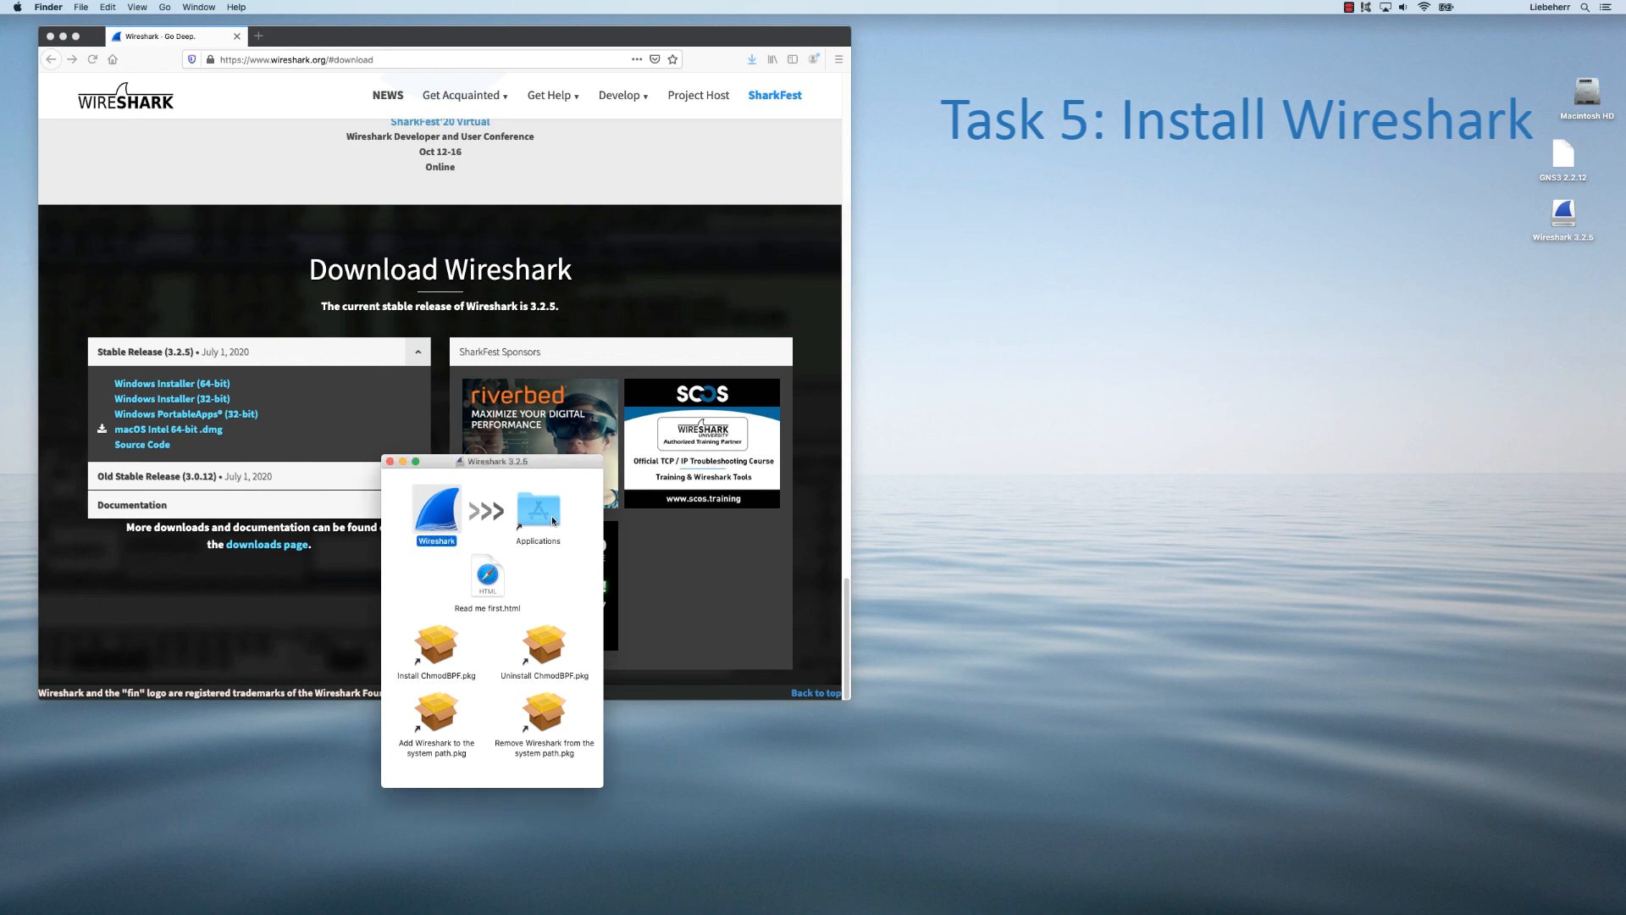
pyautogui.click(551, 520)
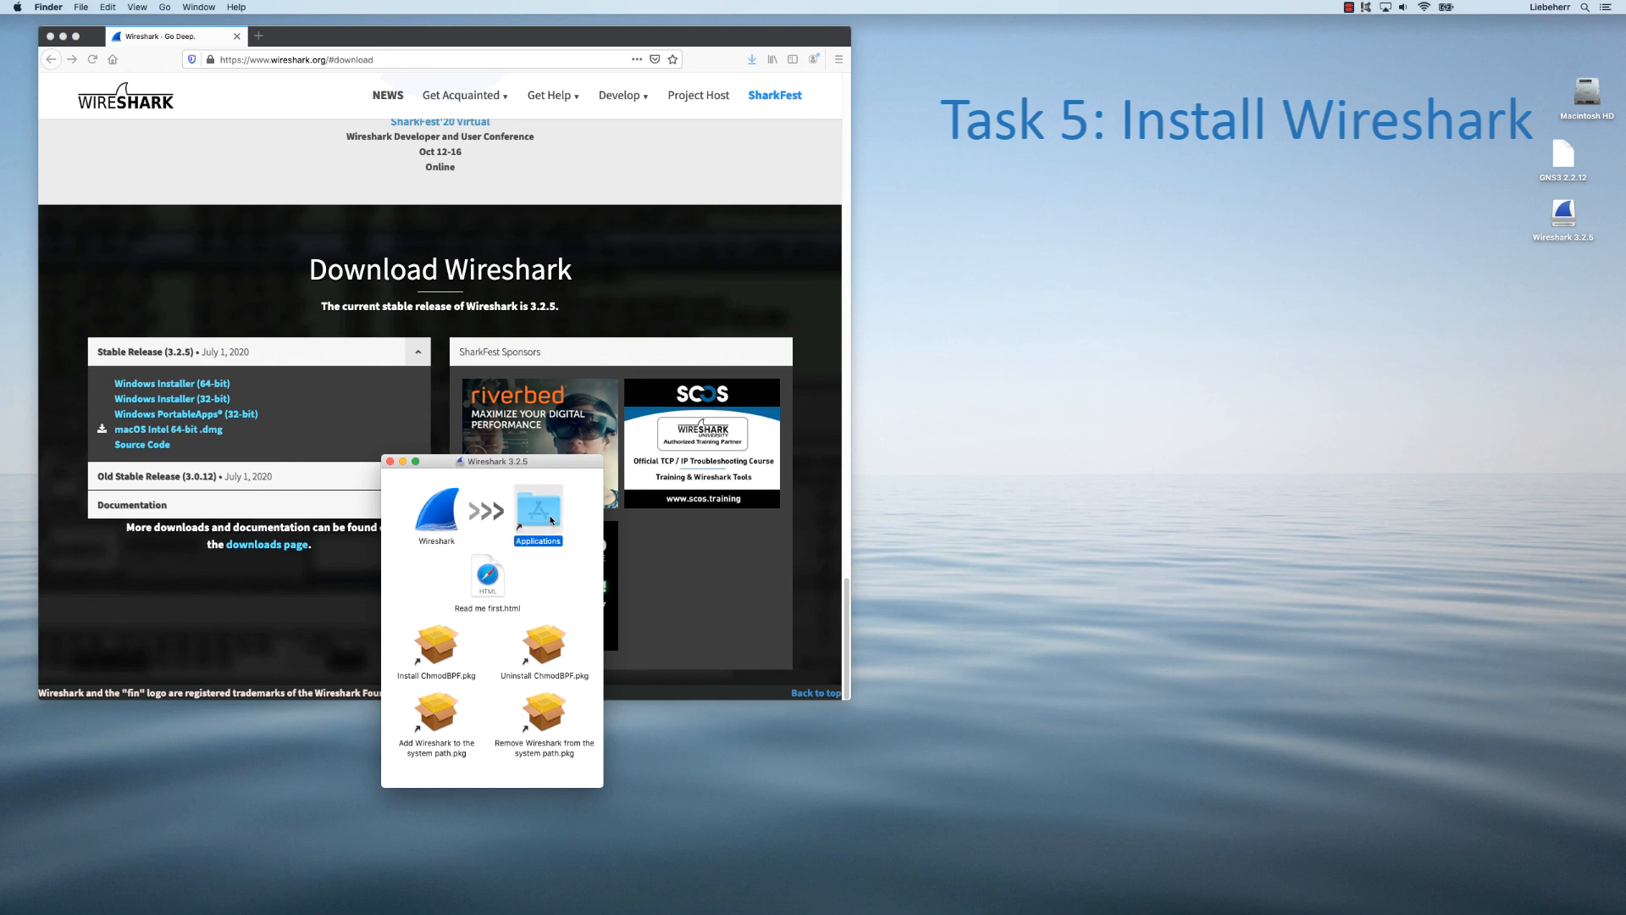
pyautogui.doubleClick(552, 520)
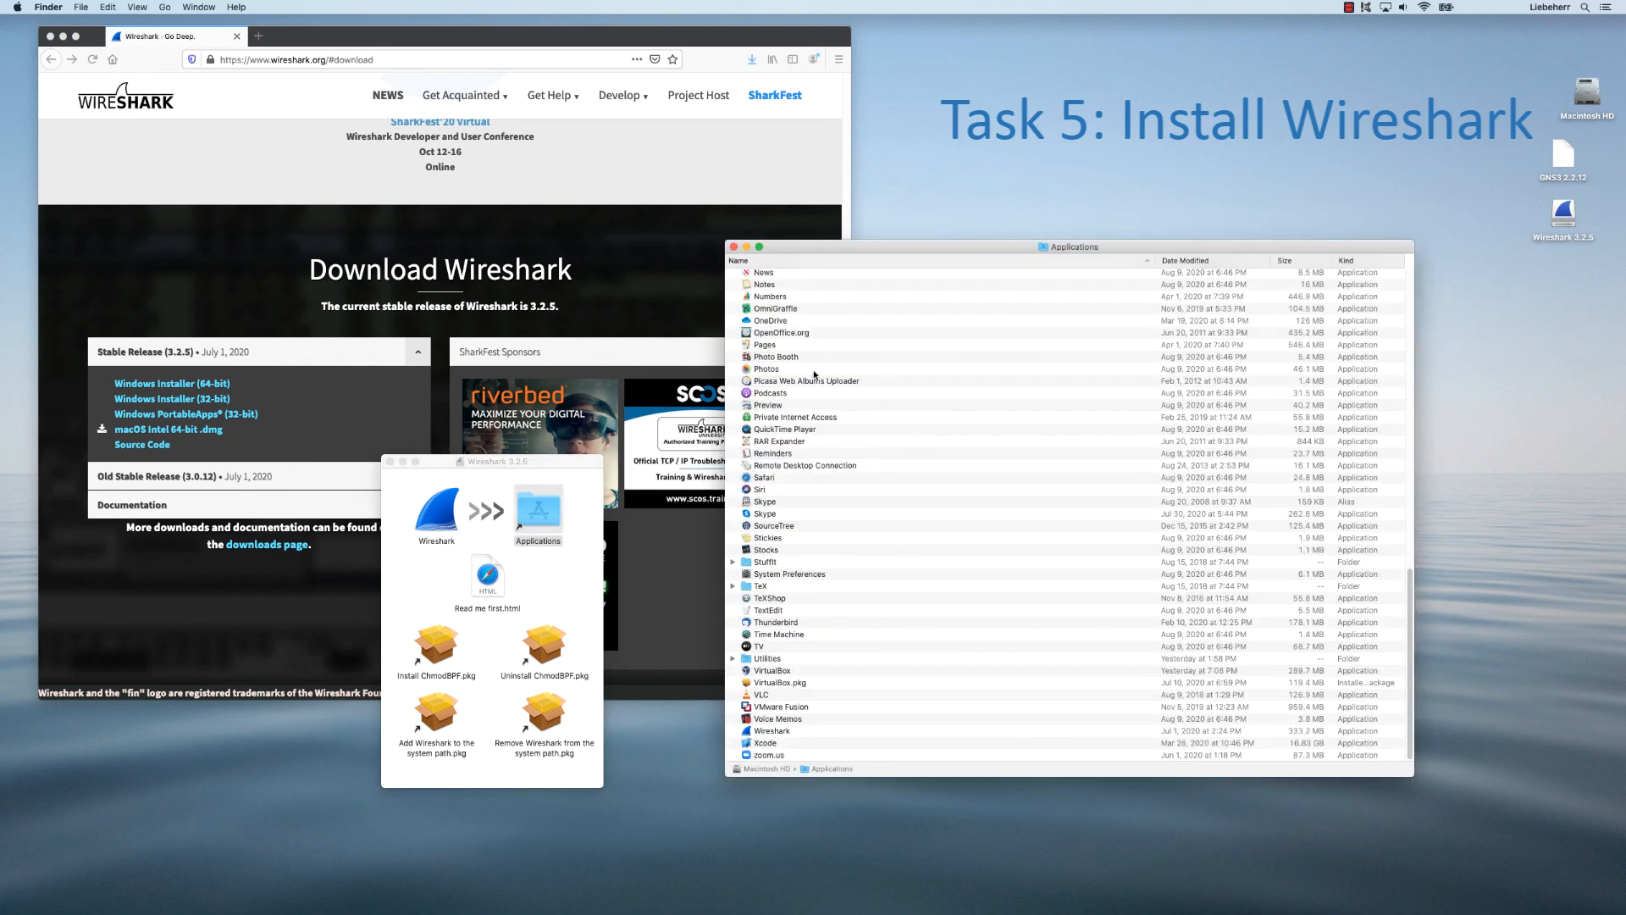
pyautogui.click(773, 732)
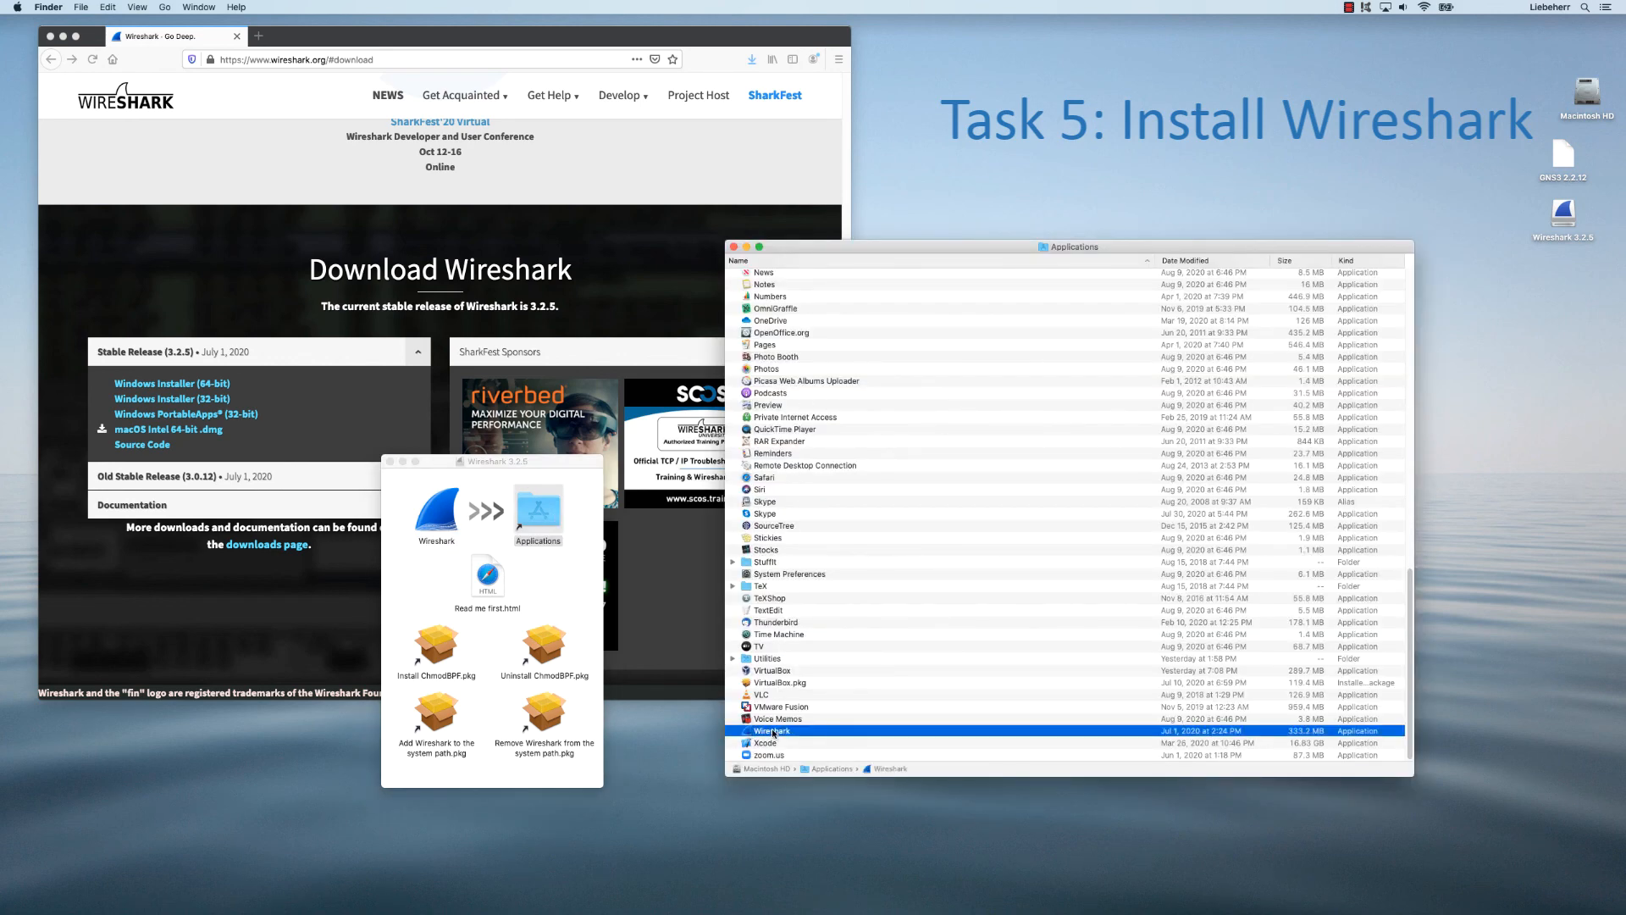
pyautogui.doubleClick(772, 730)
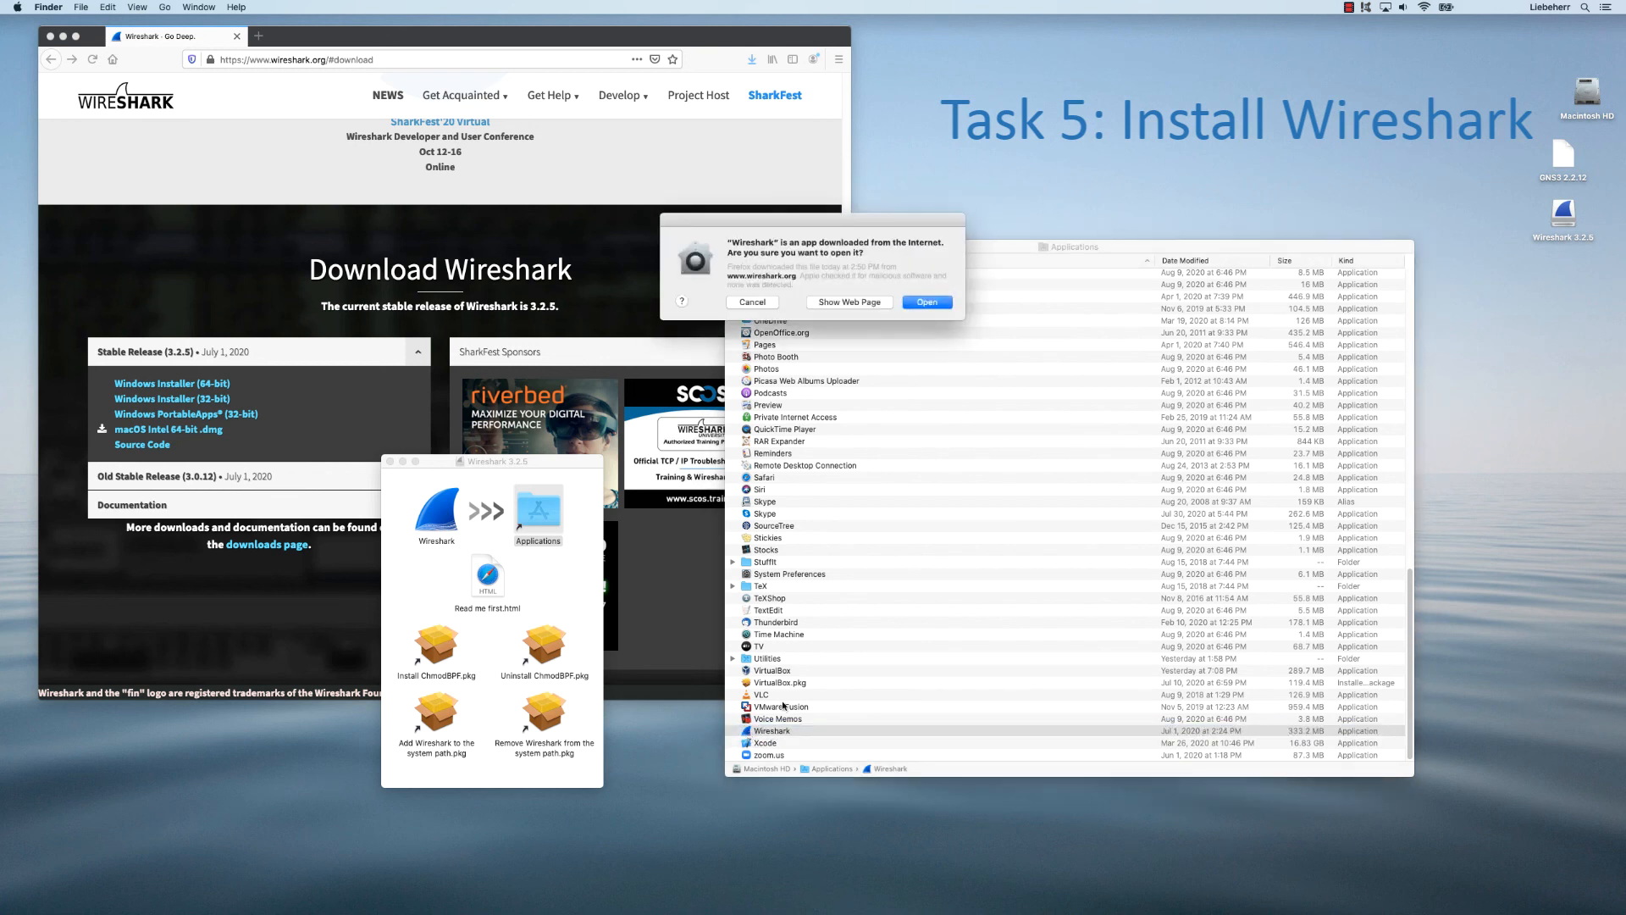
# Step: Allow the downloaded Wireshark to open, then quit it from its welcome screen
pyautogui.click(931, 305)
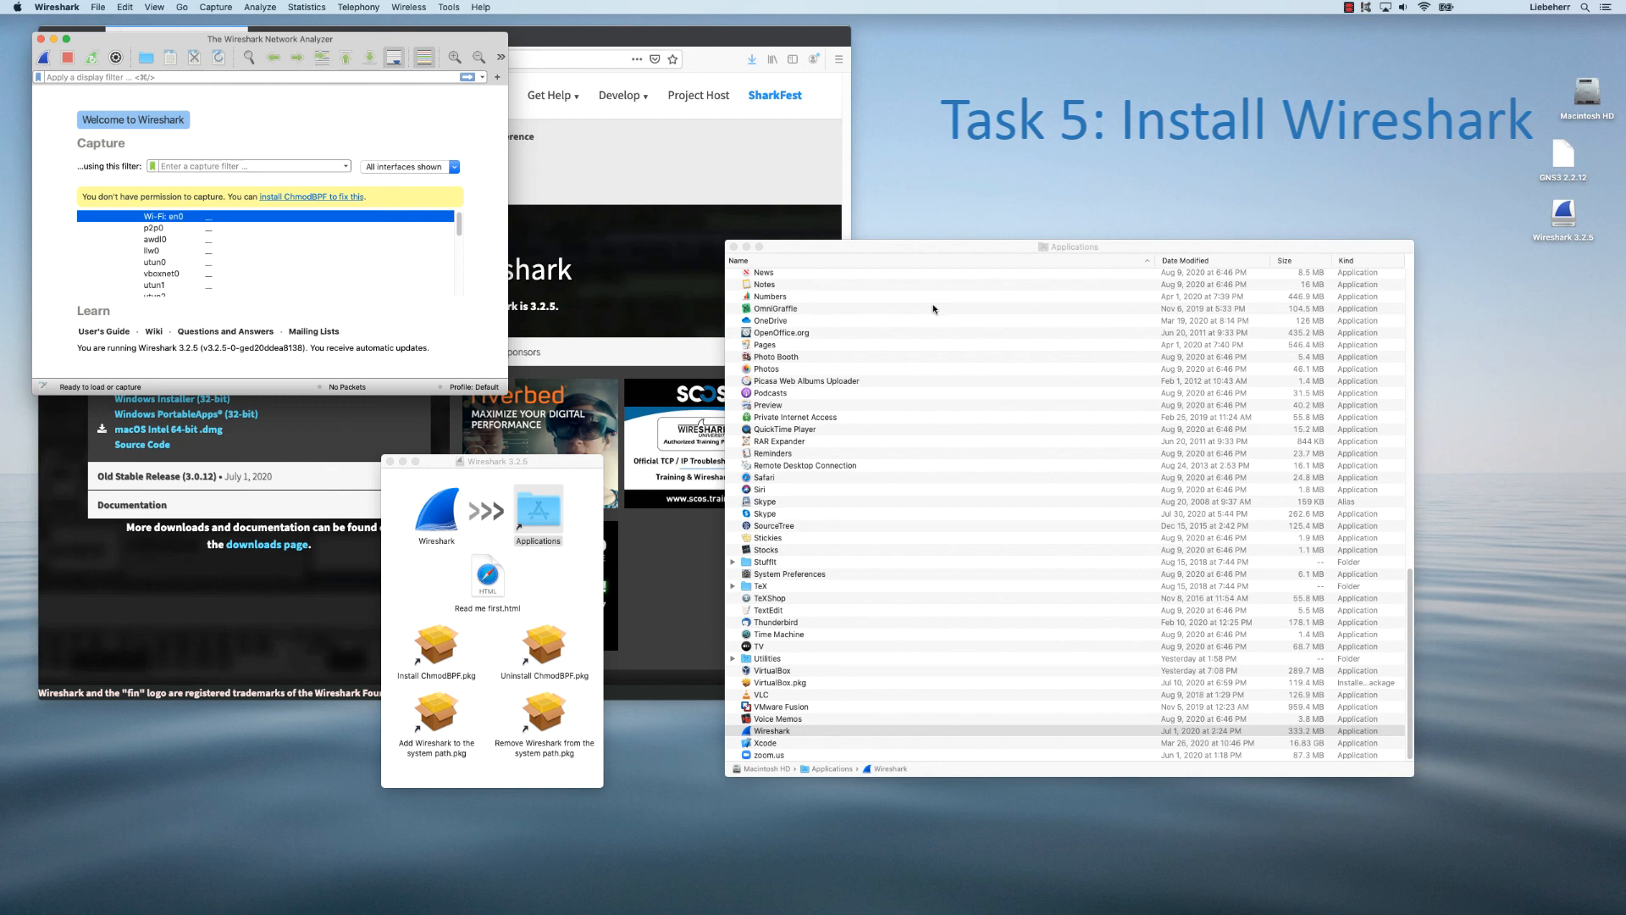
pyautogui.click(48, 7)
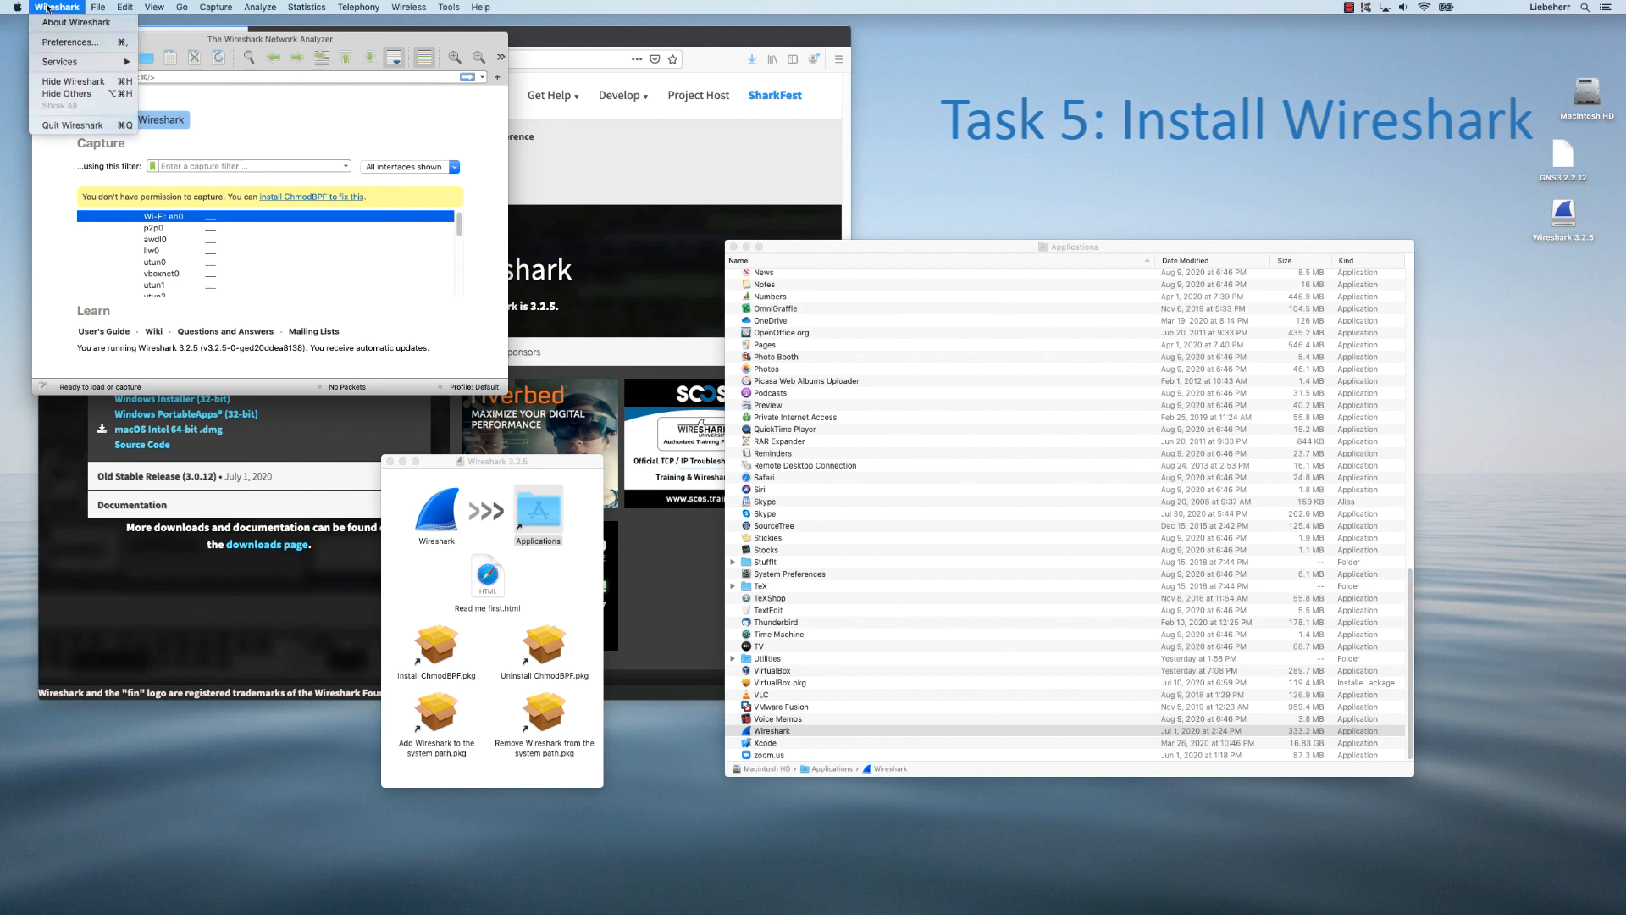
pyautogui.click(68, 124)
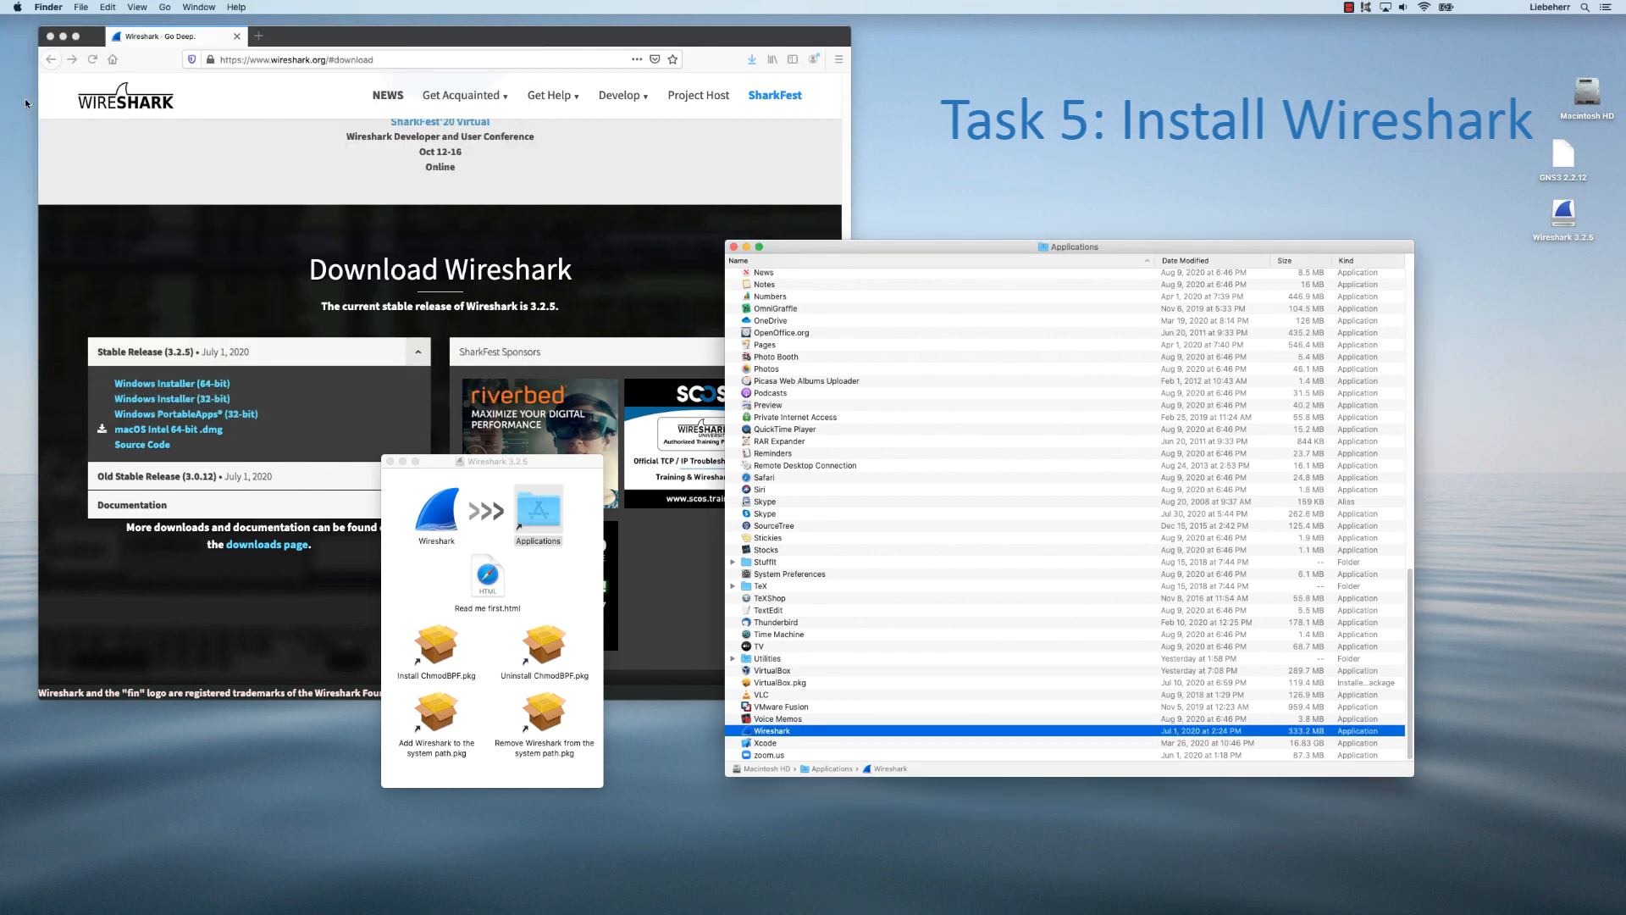
# Step: Close the Applications, Wireshark disk image and Firefox windows
pyautogui.click(733, 246)
pyautogui.click(389, 462)
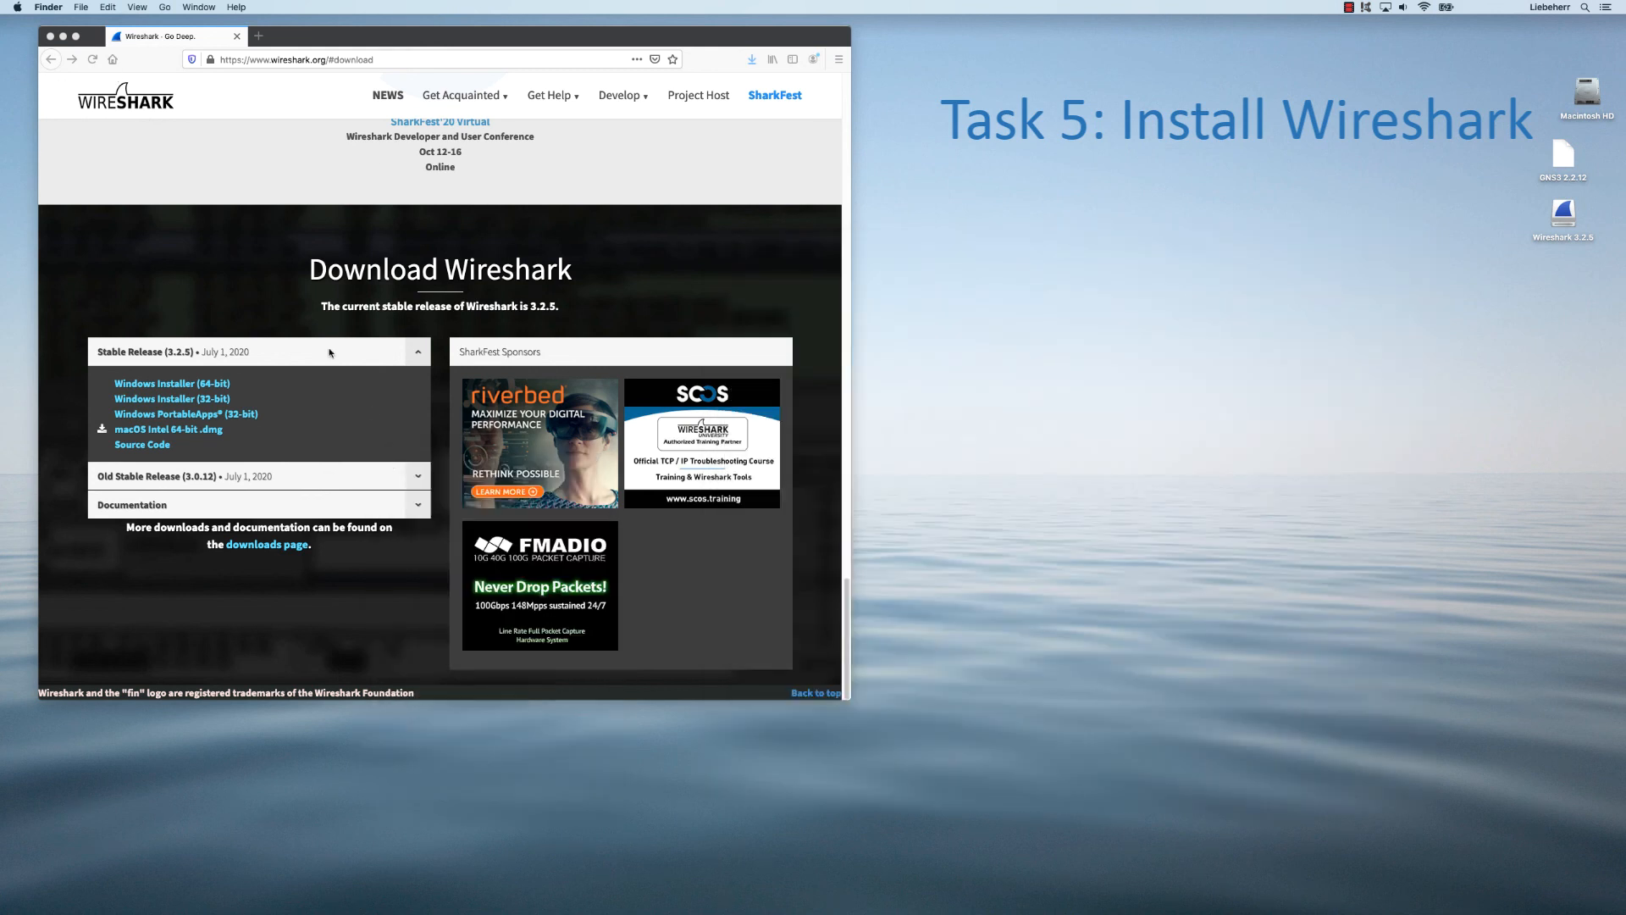
pyautogui.click(50, 36)
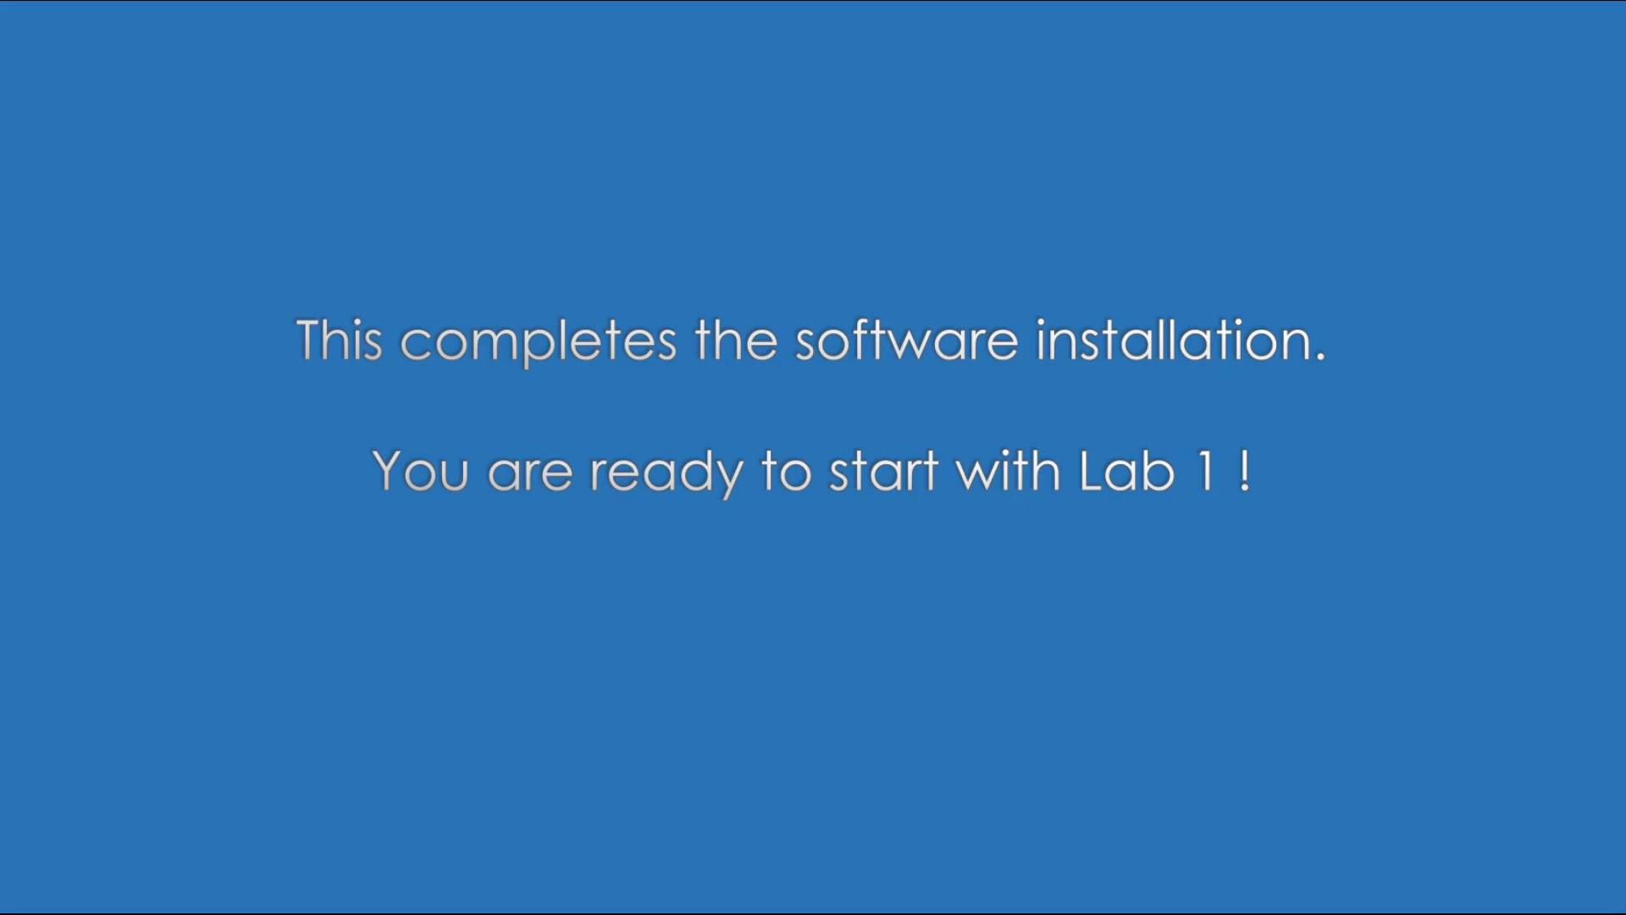